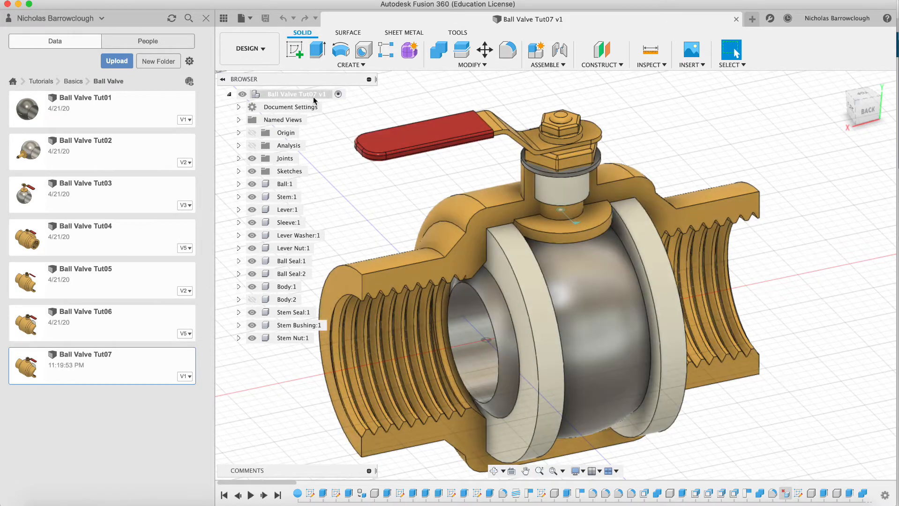
Drive the Rev1 joint to a rotation of 90 degrees so that the lever and ball turn together
click(238, 158)
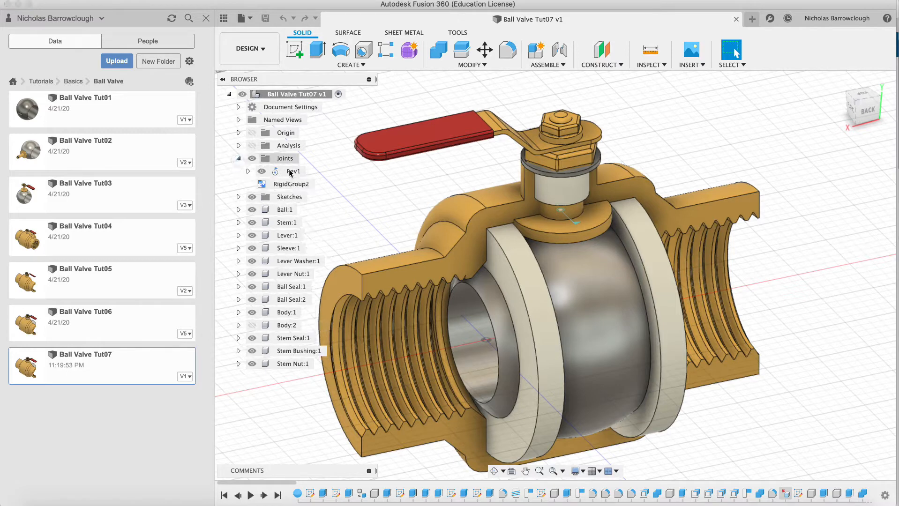
click(293, 172)
right_click(290, 174)
click(302, 196)
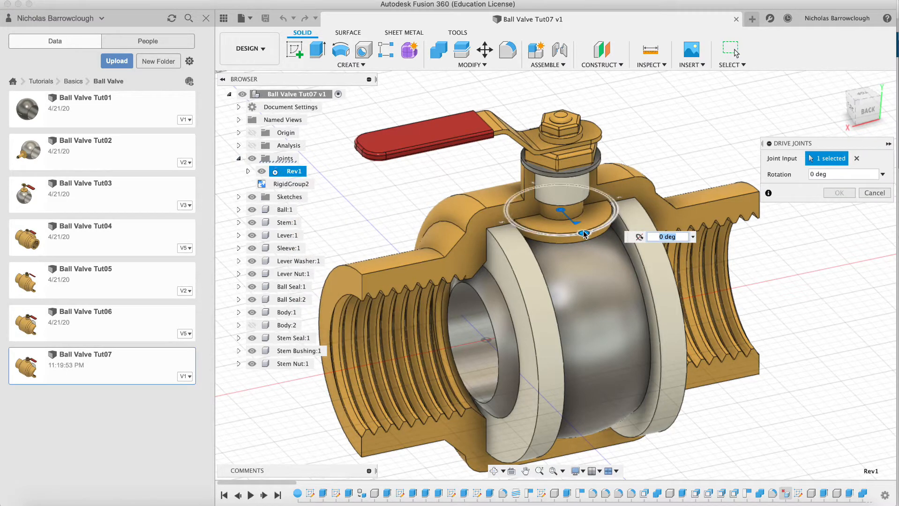
text(90)
key(Return)
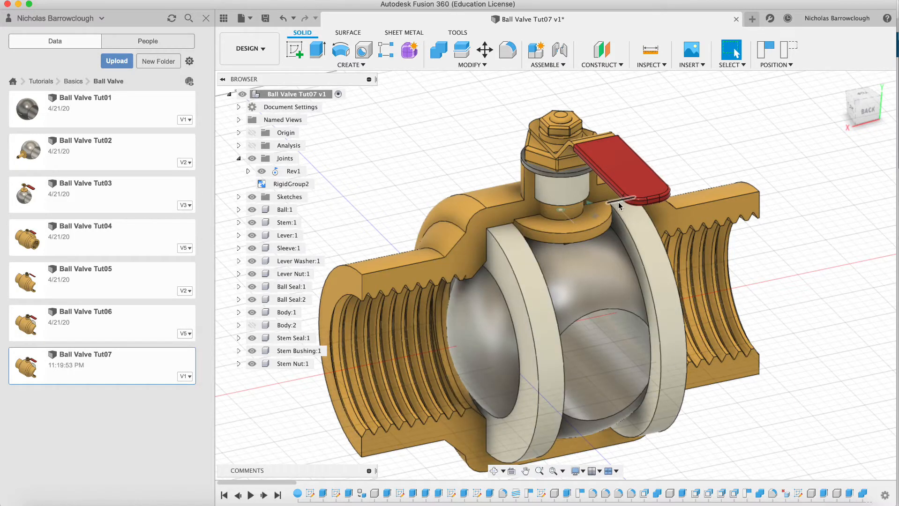
Drive the Rev1 joint back so the lever and ball return to their original position
click(590, 205)
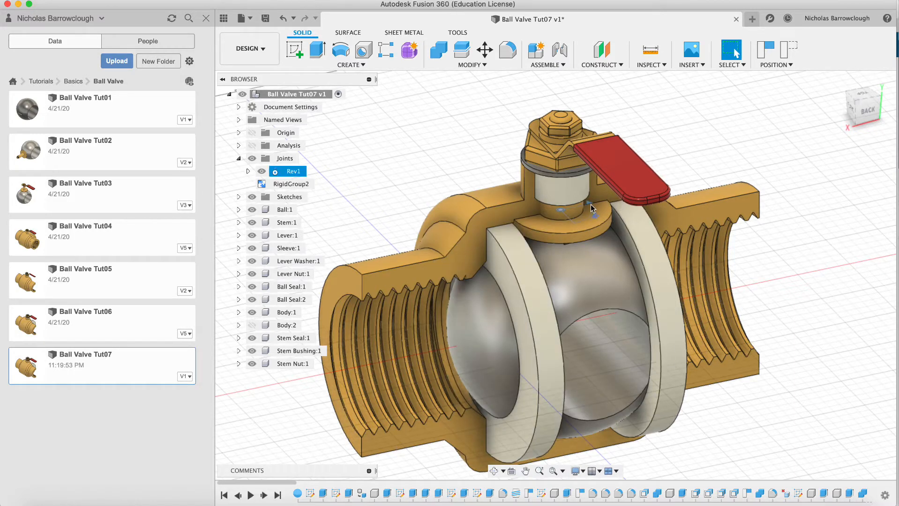
right_click(286, 172)
click(301, 191)
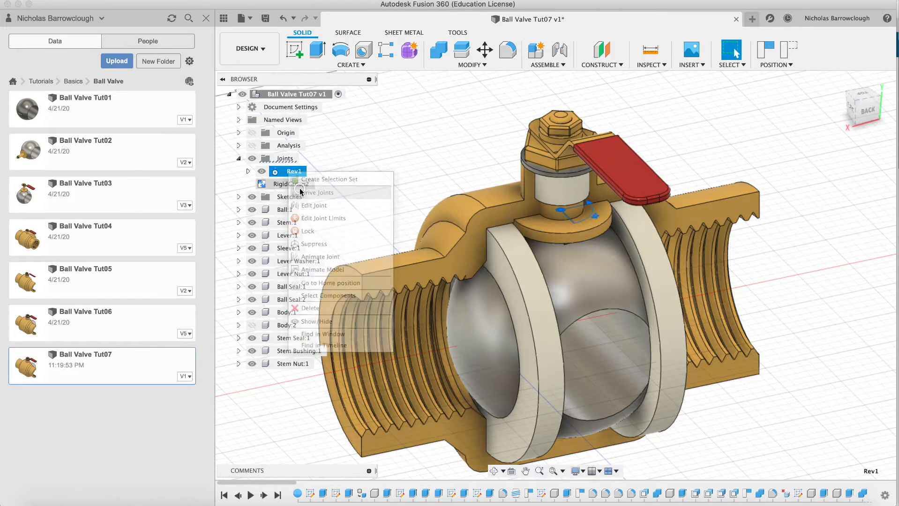
key(Return)
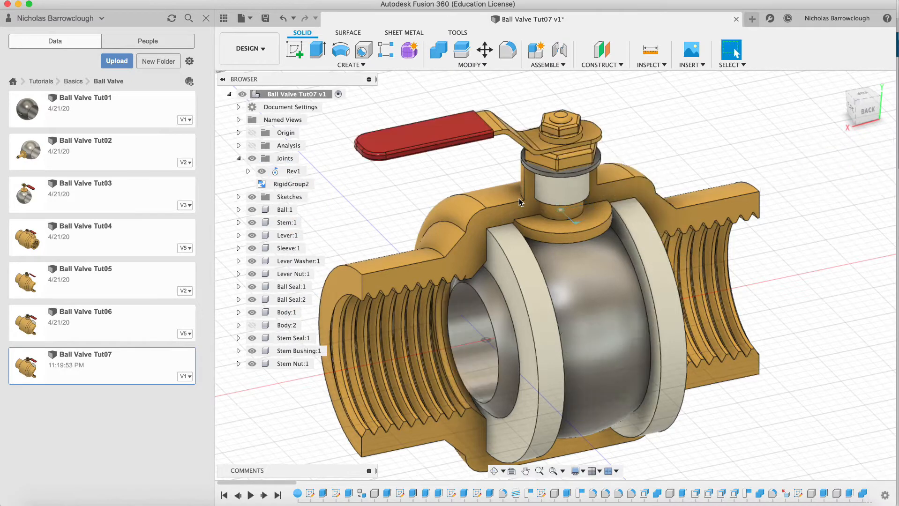
Show the Body:2 half to view the closed valve housing, and hide it again
click(494, 471)
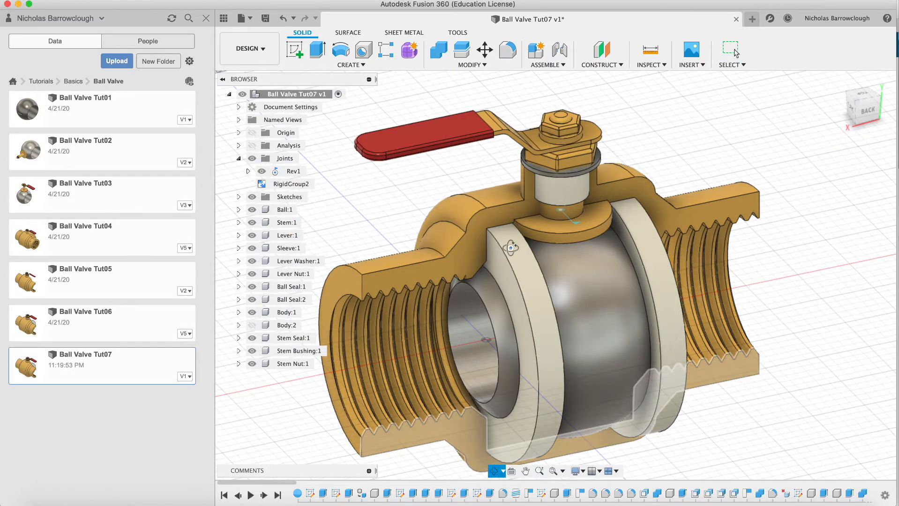
drag(511, 247, 656, 243)
shift+middle_drag(656, 244, 537, 247)
click(252, 325)
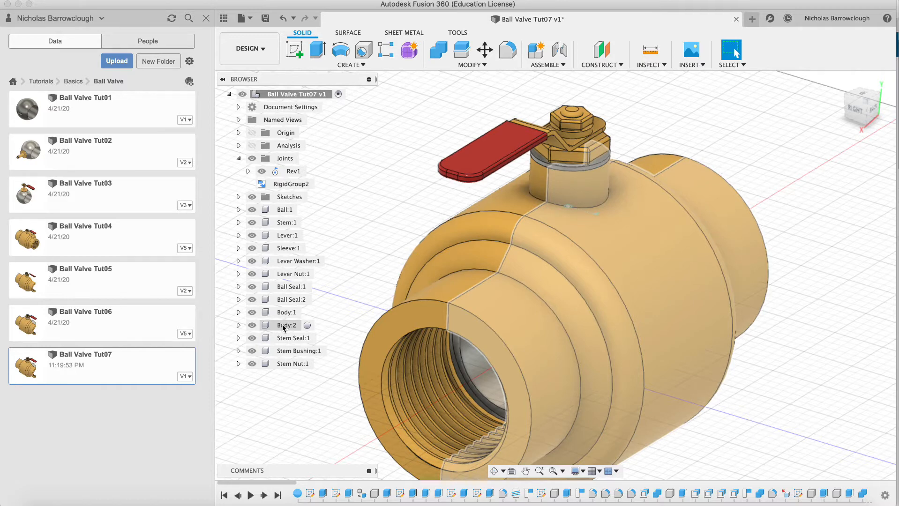
click(252, 326)
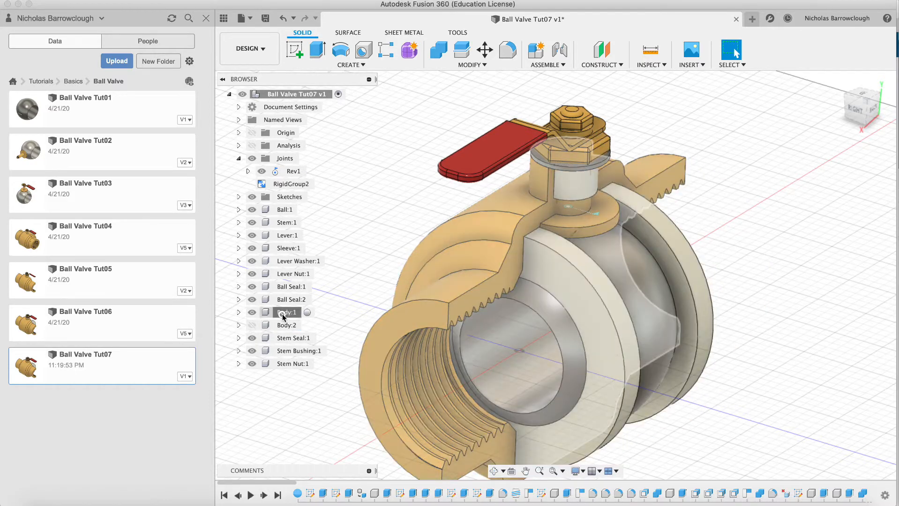
Copy the Body:1 component and paste it as a new independent component in the top-level assembly
right_click(284, 315)
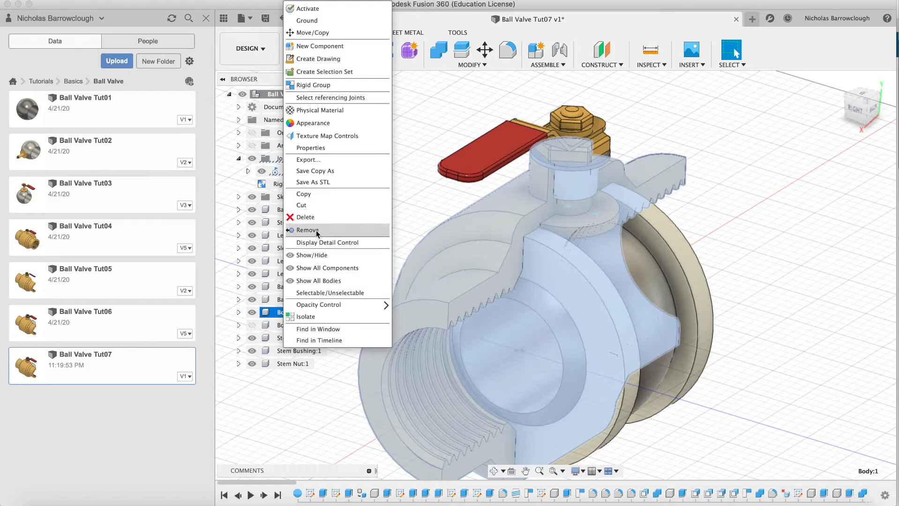
click(304, 194)
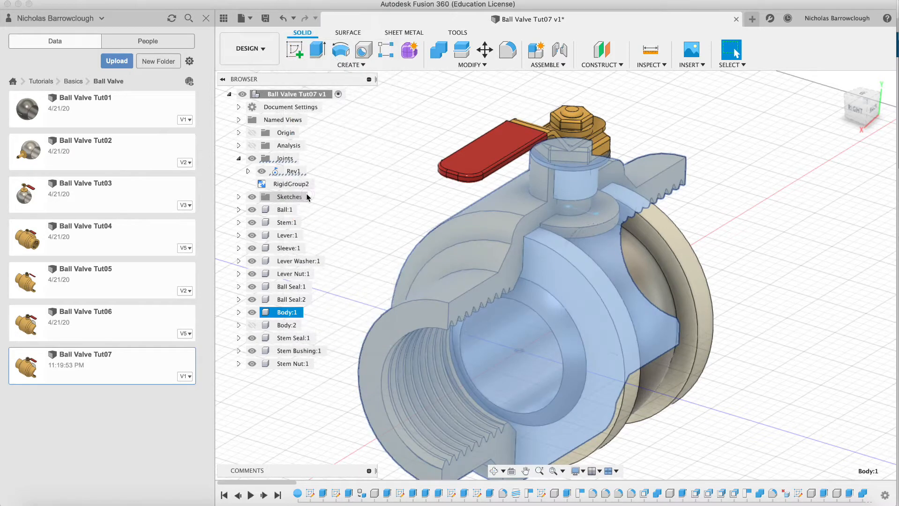
right_click(301, 93)
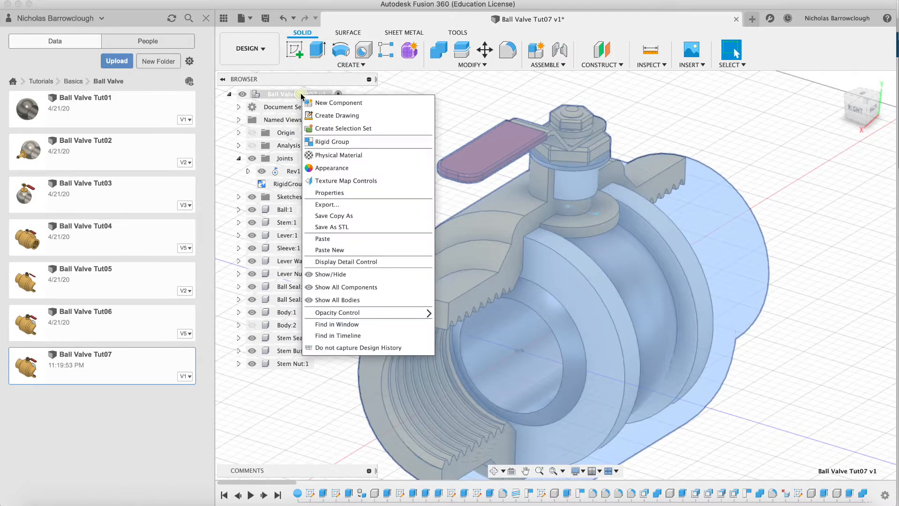
click(355, 250)
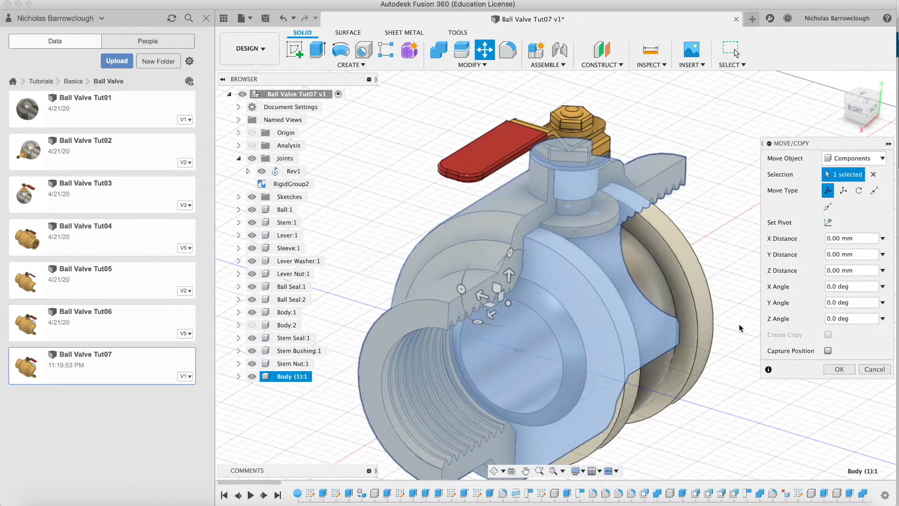
Rotate the pasted body half 180 degrees about Y and shift it about 66.75 mm along Z towards the valve's open side
click(864, 97)
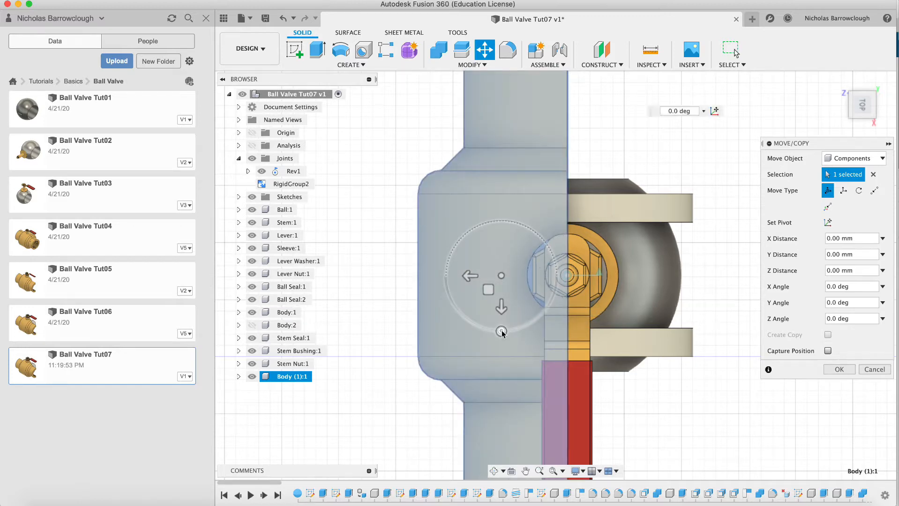
drag(502, 331, 501, 221)
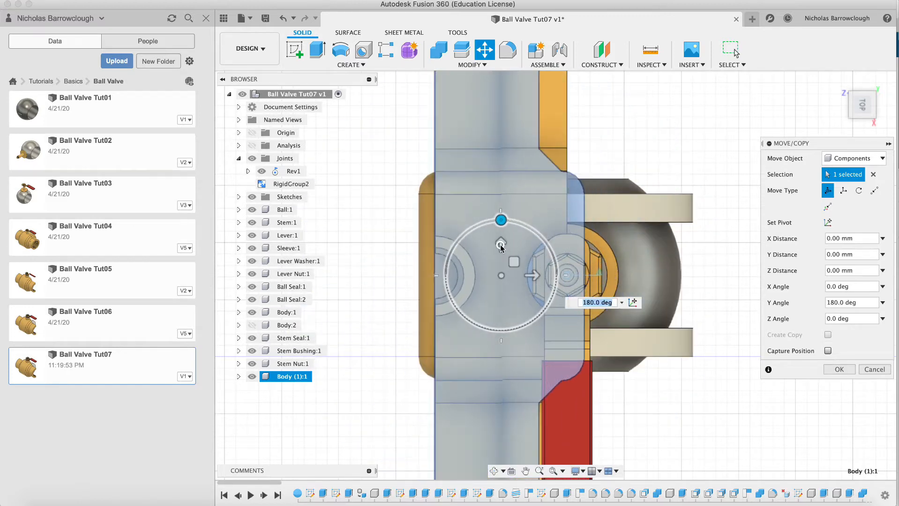
drag(532, 276, 691, 271)
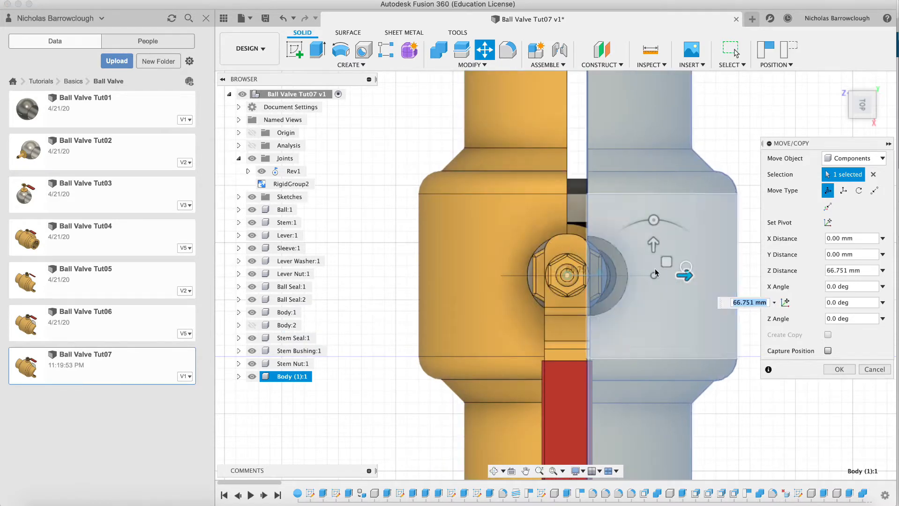
Align the pasted half's inner end corner with the matching corner of Body:1 using a Point to Point move
scroll(579, 106, up, 5)
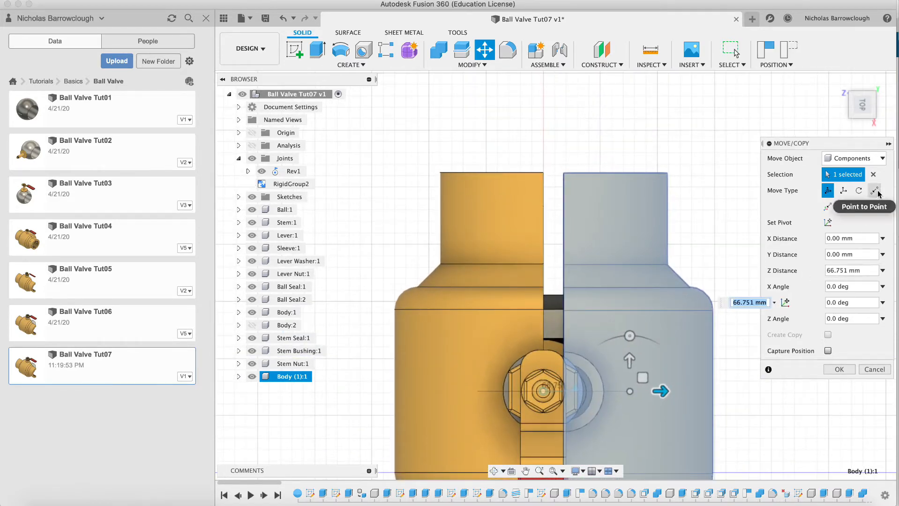
click(876, 192)
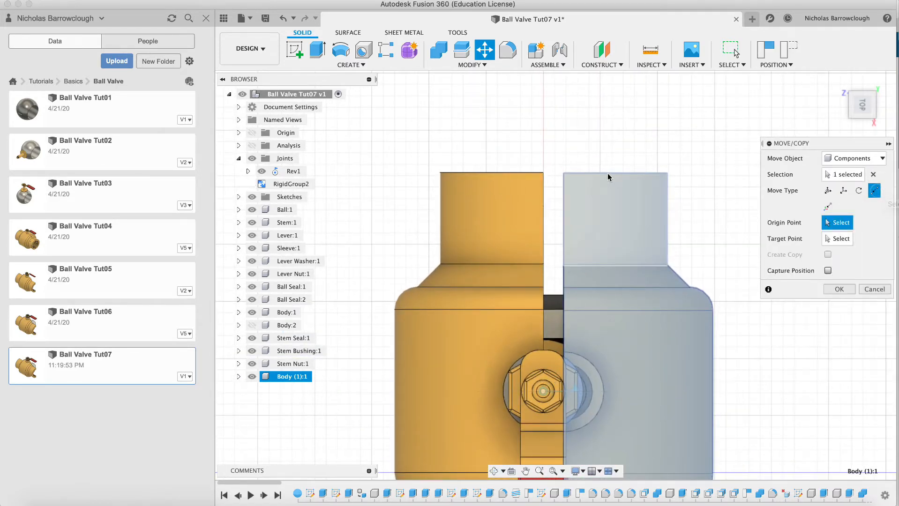
click(565, 174)
click(544, 173)
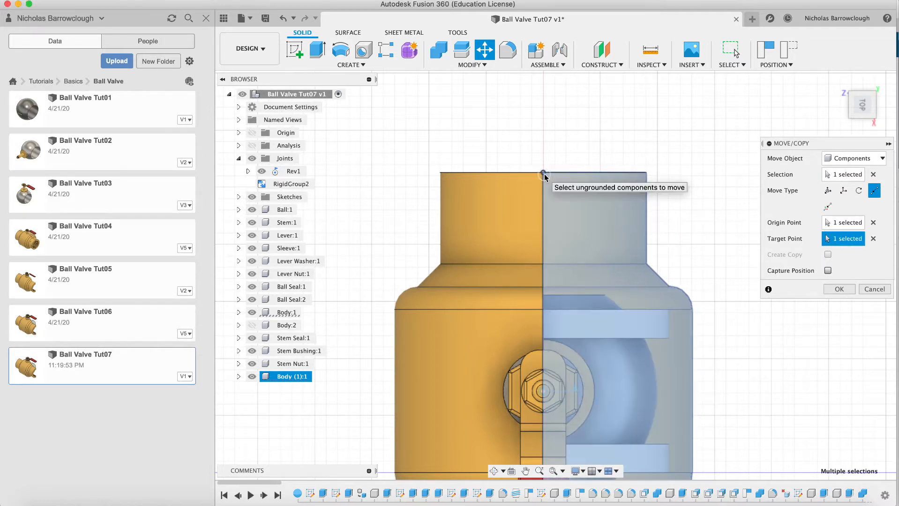
click(845, 293)
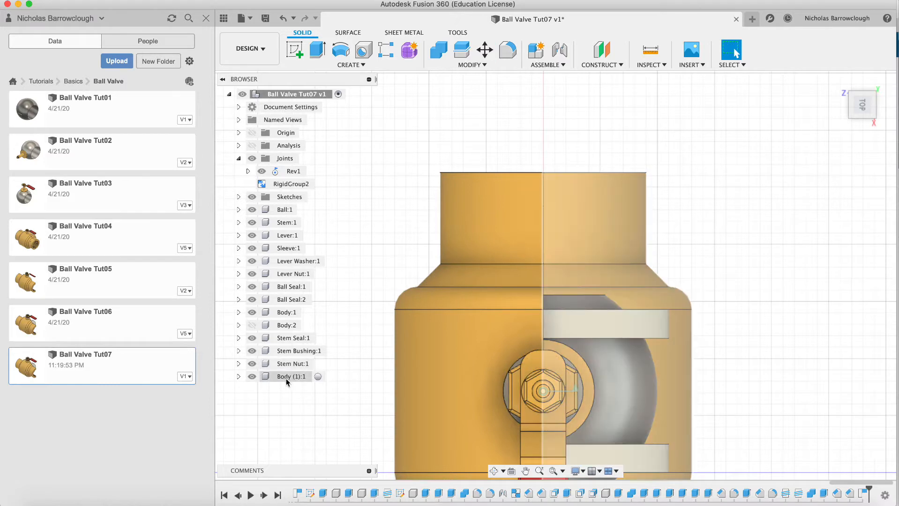
click(286, 313)
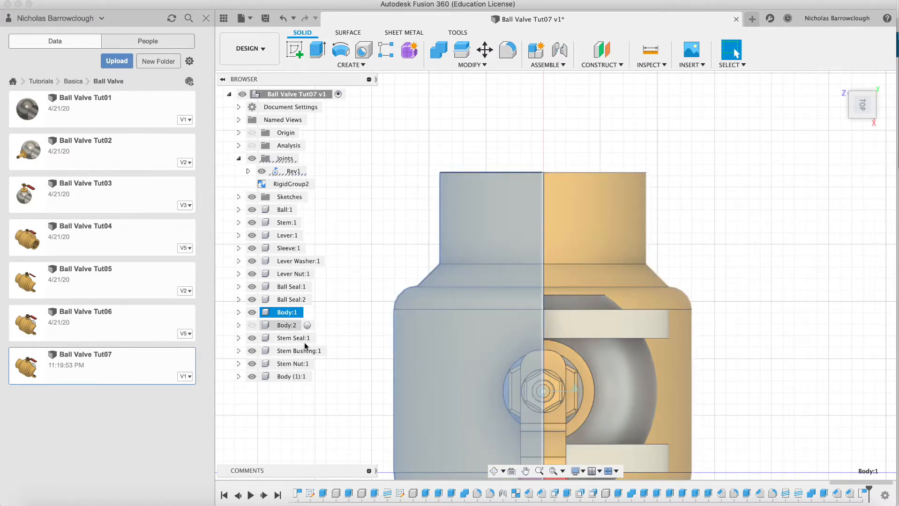
click(328, 398)
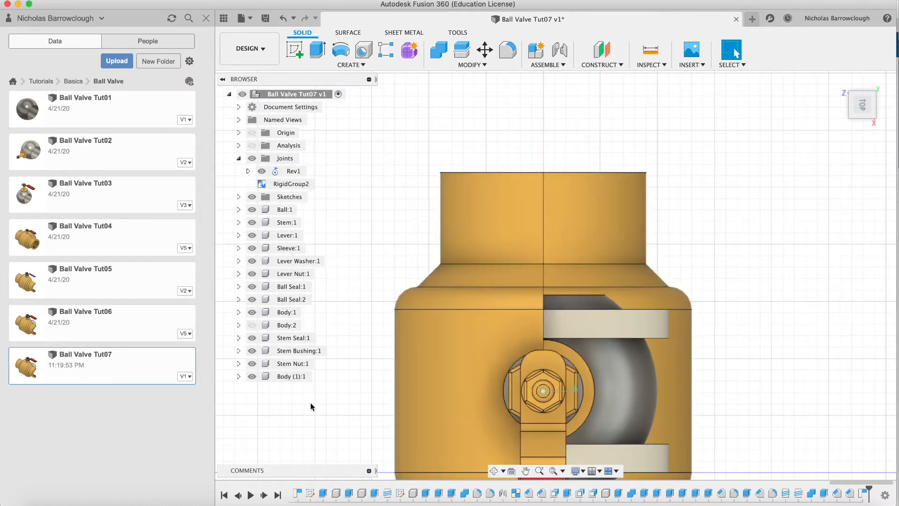
Move Body (1):1 Point to Point from its end-face corner to the upper end-face corner of Body:1, with Capture Position enabled
click(495, 471)
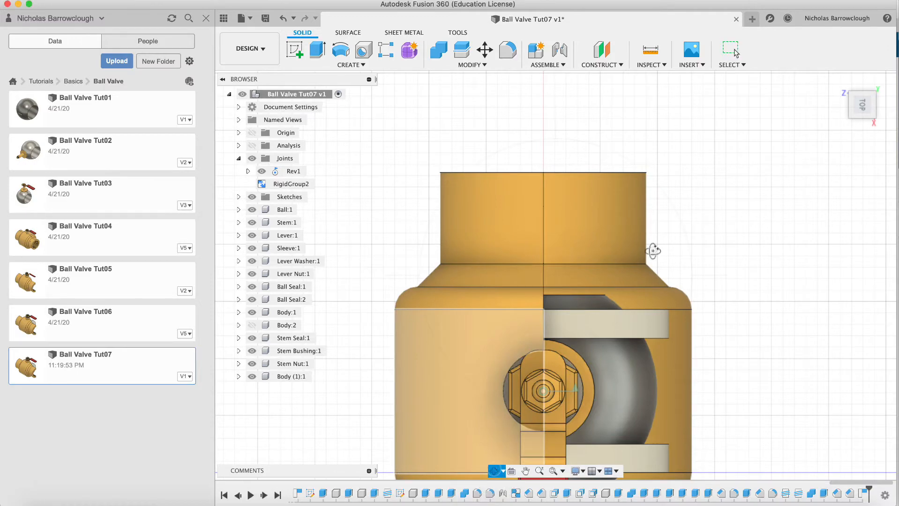
drag(652, 251, 542, 226)
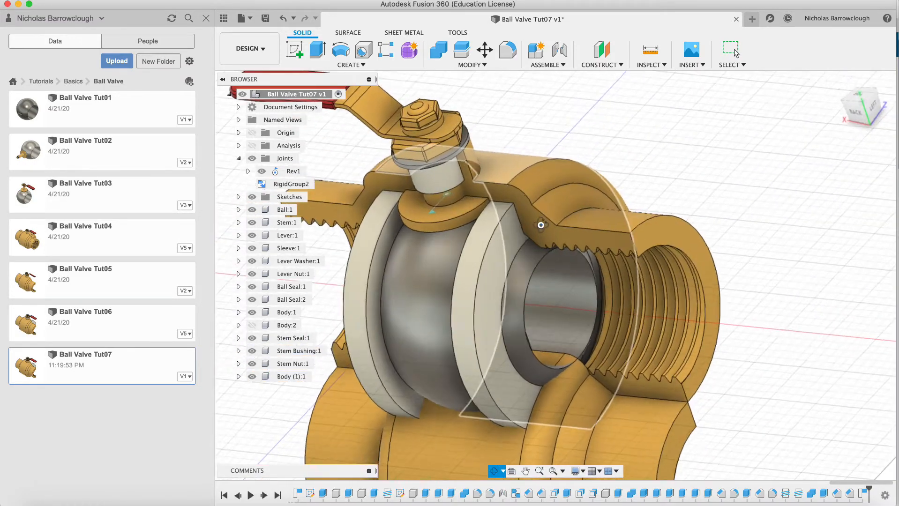
key(Escape)
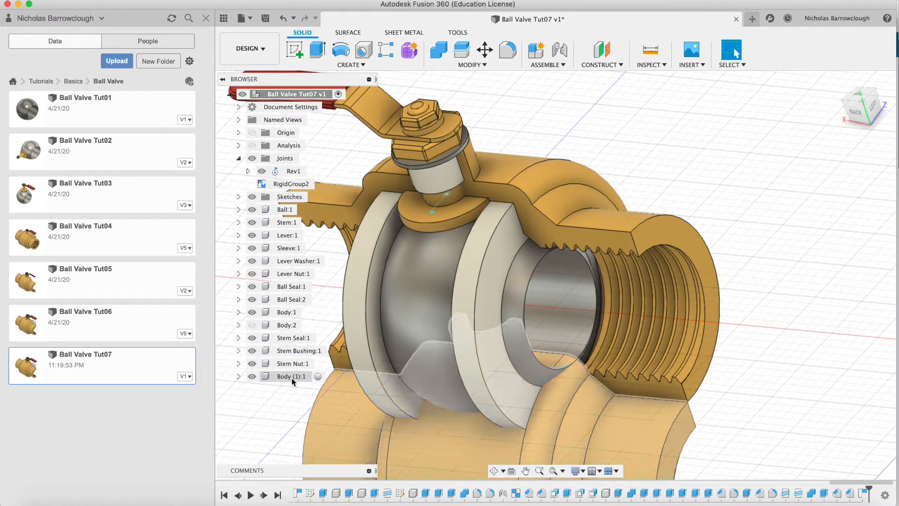
right_click(292, 378)
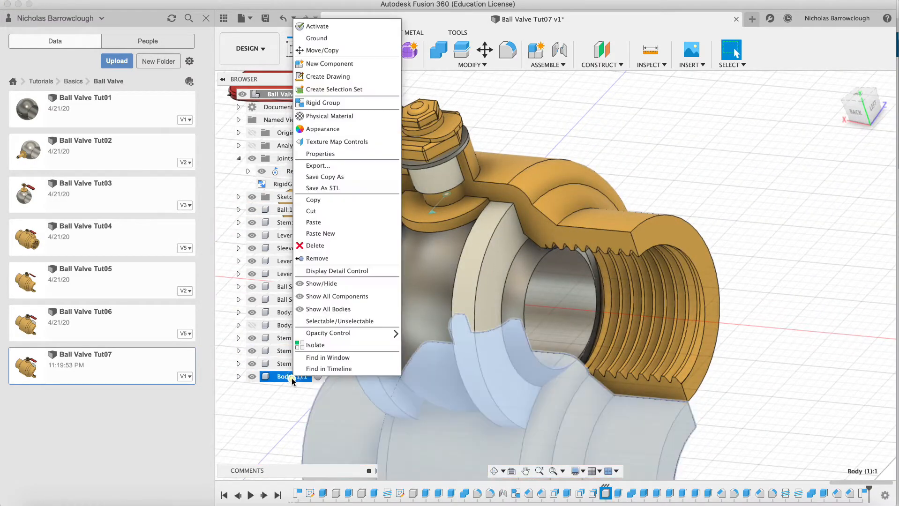
click(350, 50)
click(875, 191)
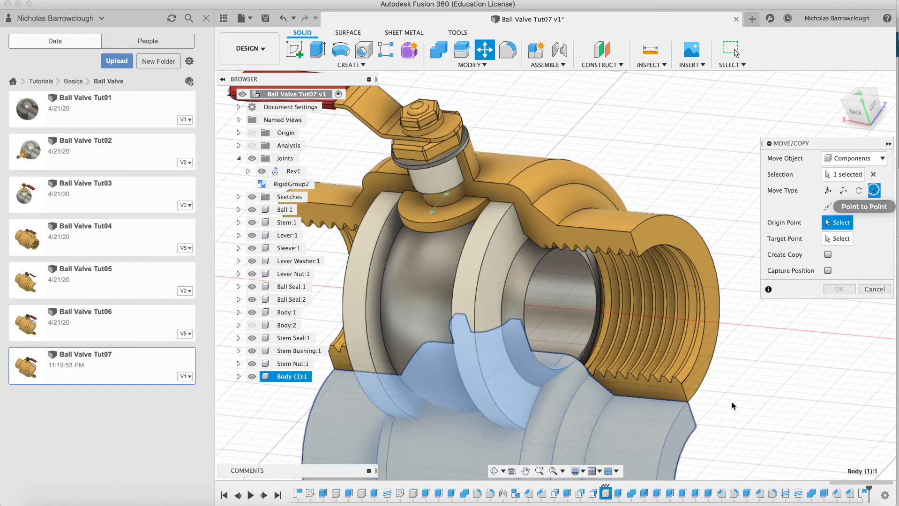
click(688, 404)
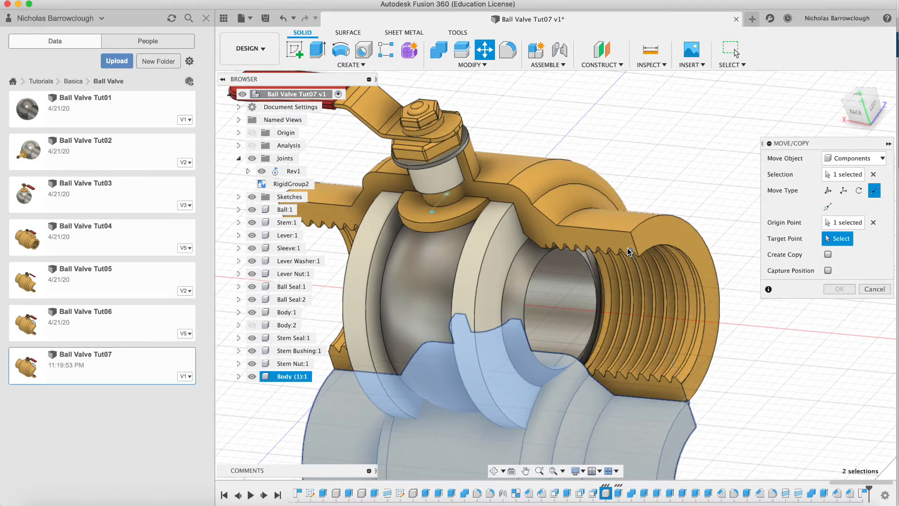
click(630, 234)
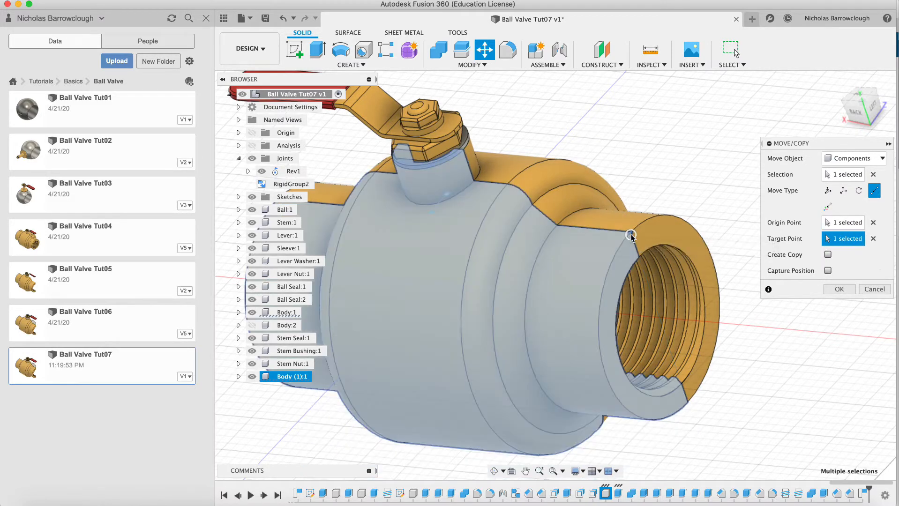
click(840, 290)
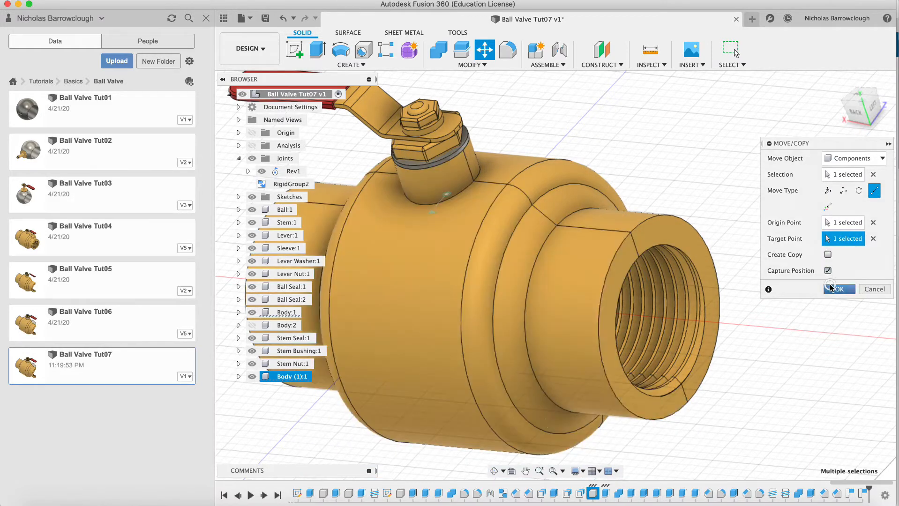
Examine the closed valve housing from the lever side to check how the two body halves meet
click(494, 471)
drag(489, 219, 555, 240)
scroll(555, 240, left, 6)
scroll(555, 241, down, 3)
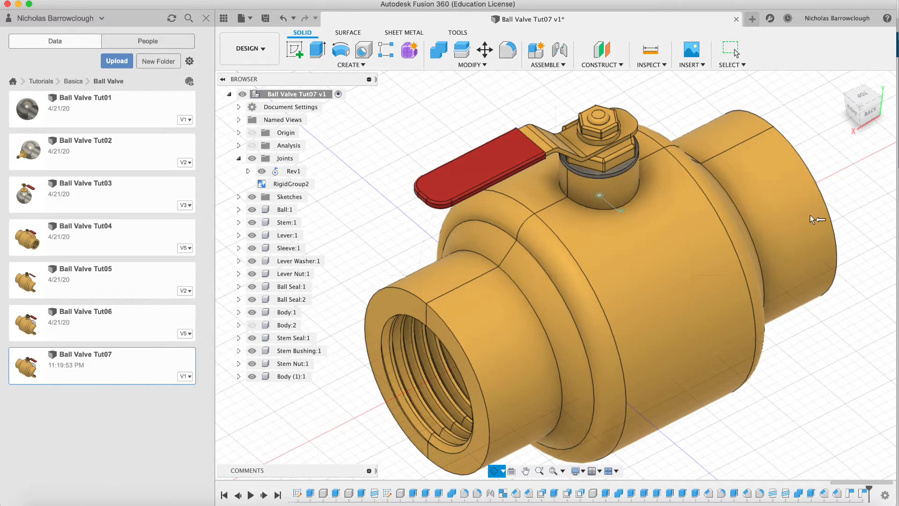
key(Escape)
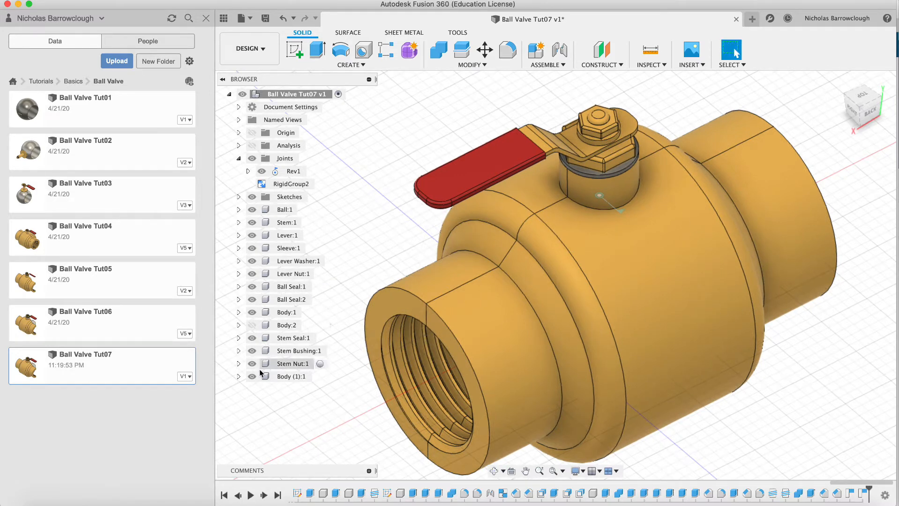
click(281, 377)
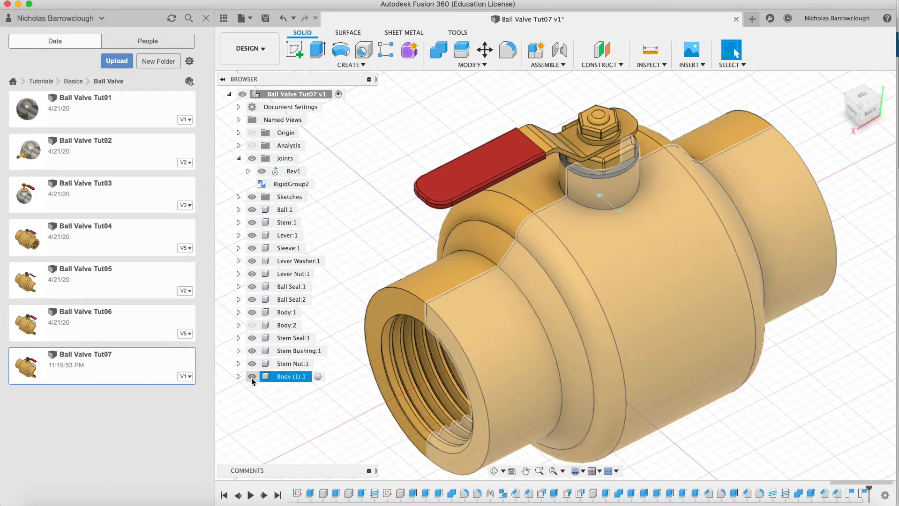
key(Escape)
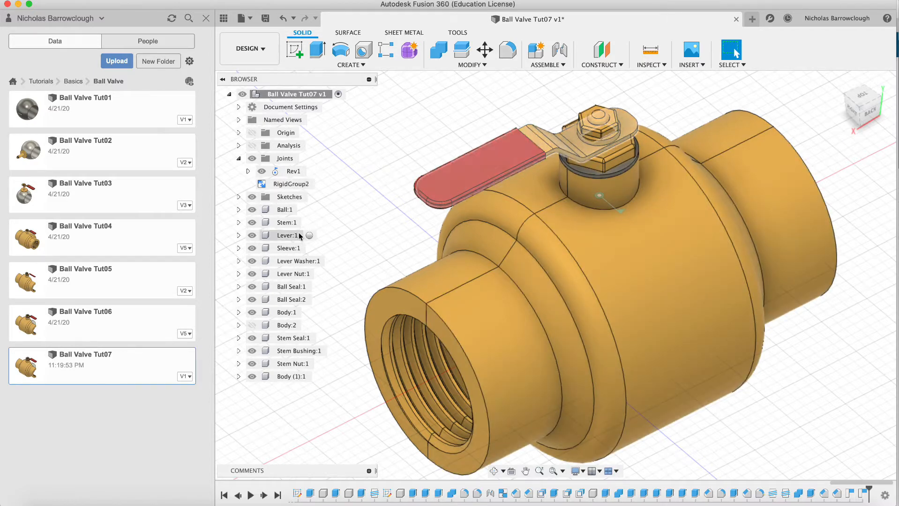
Isolate Lever:1 and show Body:1 together with it
right_click(281, 235)
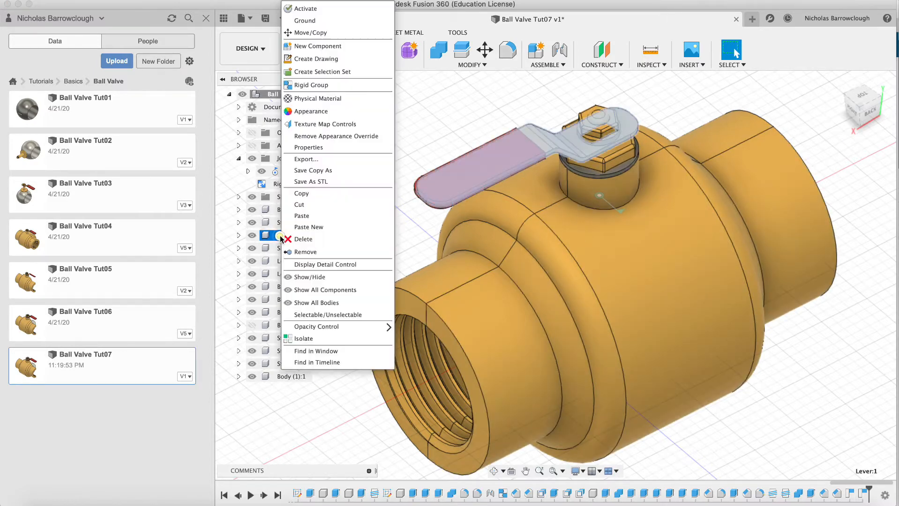
click(304, 339)
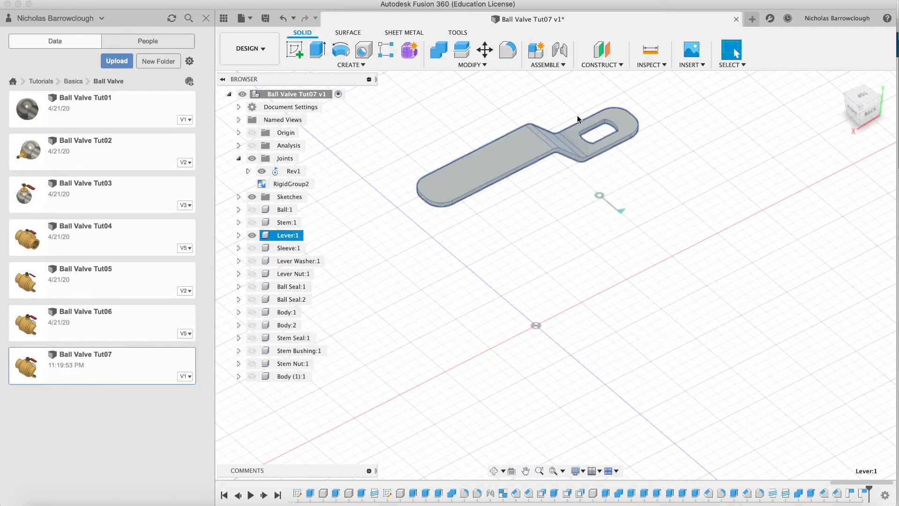
click(251, 312)
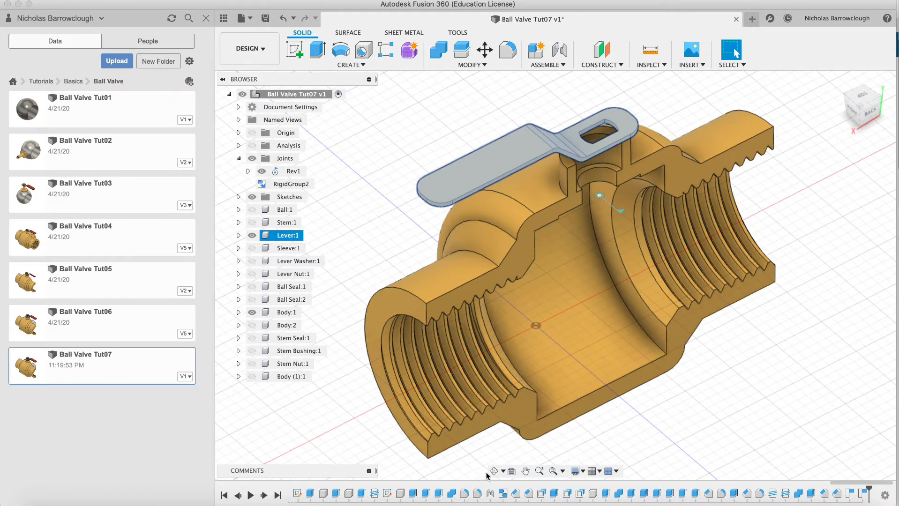
click(290, 172)
right_click(290, 175)
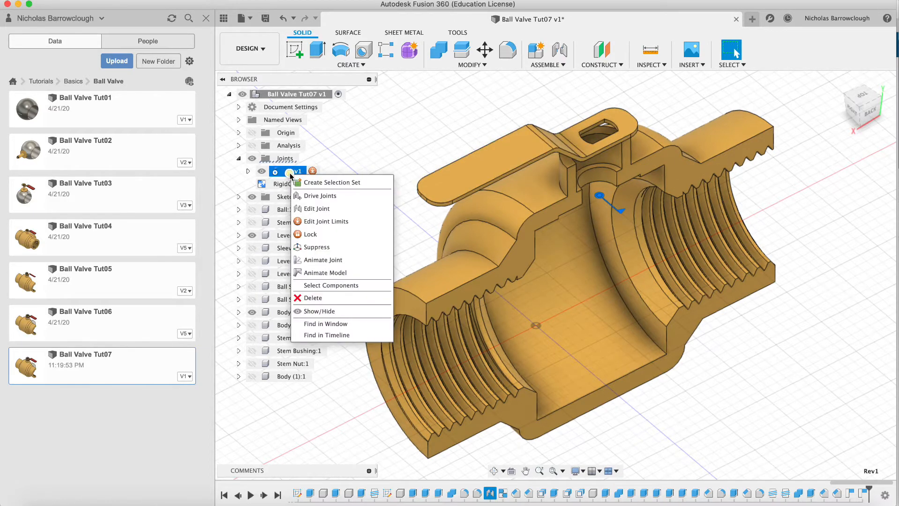
click(311, 195)
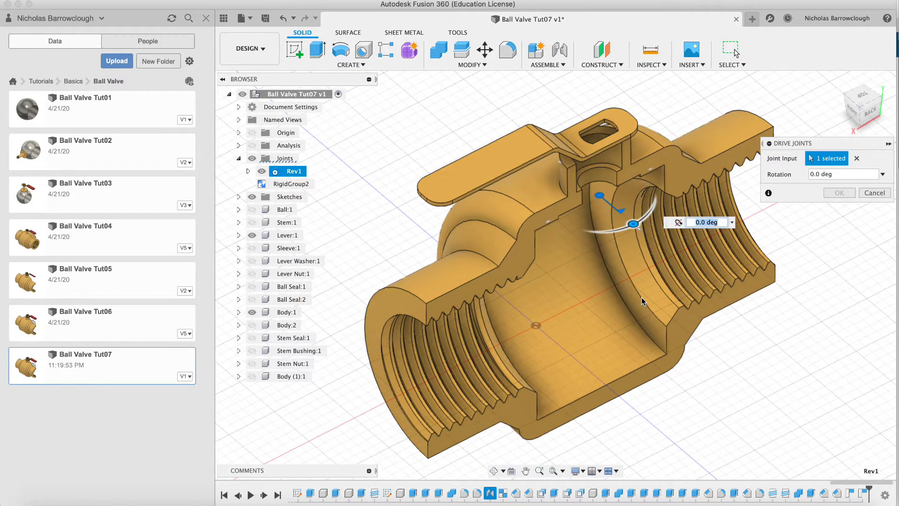
click(875, 193)
Delete the two rounded corner faces at the slotted end of the lever to make its corners square
click(494, 471)
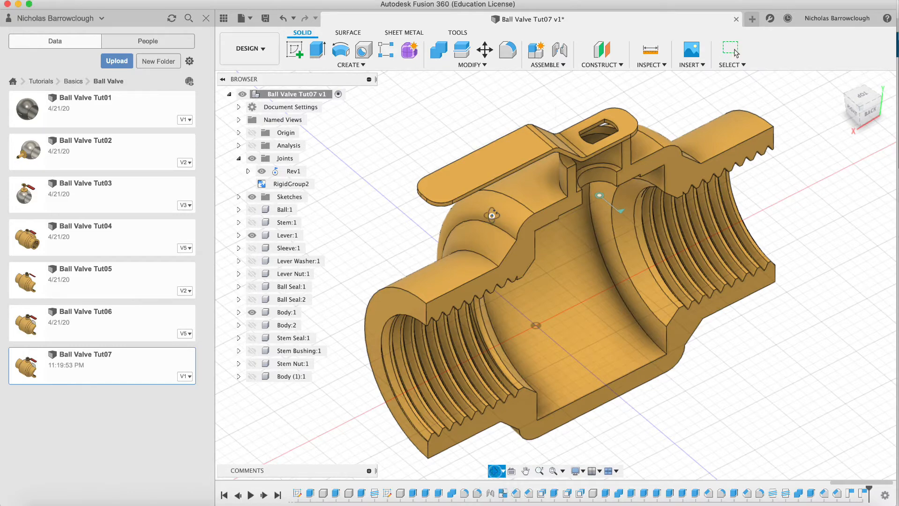
drag(492, 216, 708, 237)
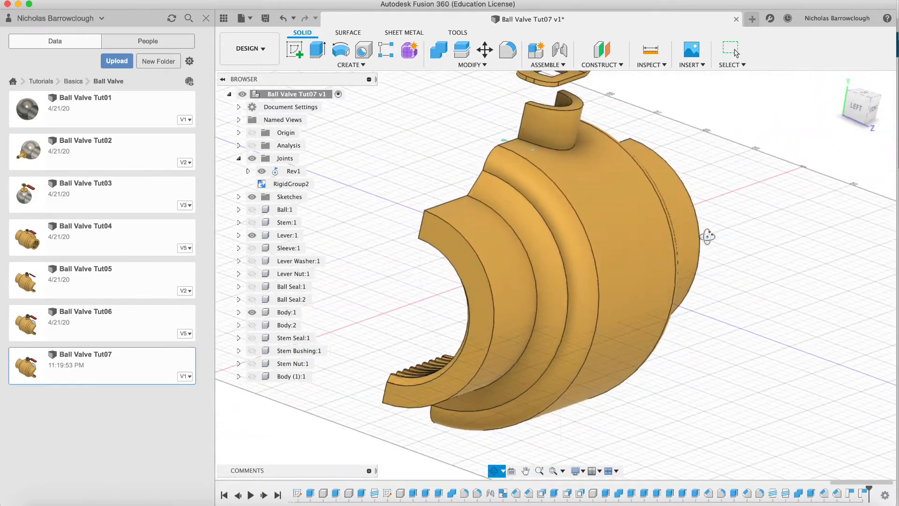
click(540, 471)
drag(538, 146, 540, 208)
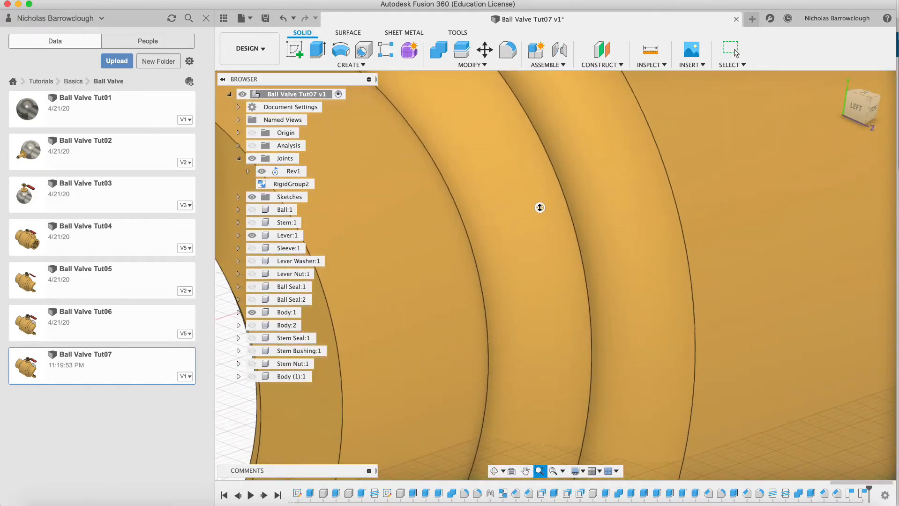
scroll(540, 208, down, 10)
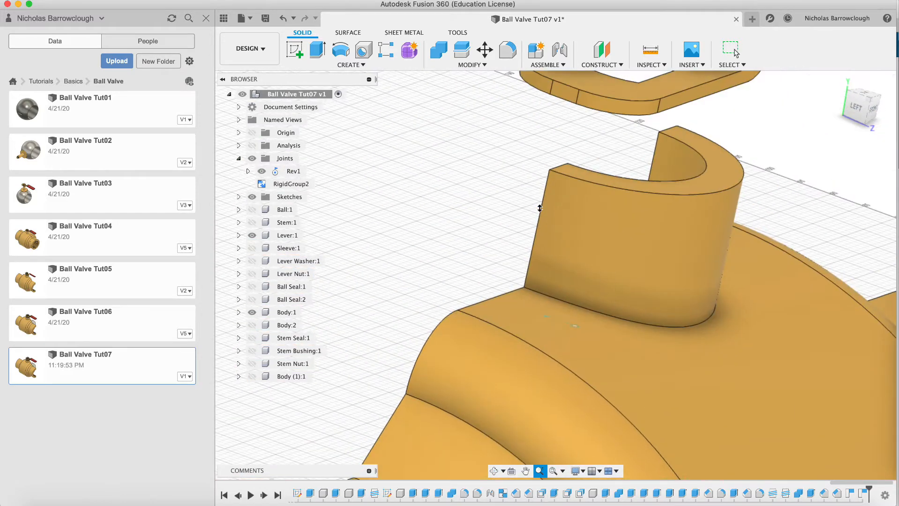
scroll(540, 208, down, 3)
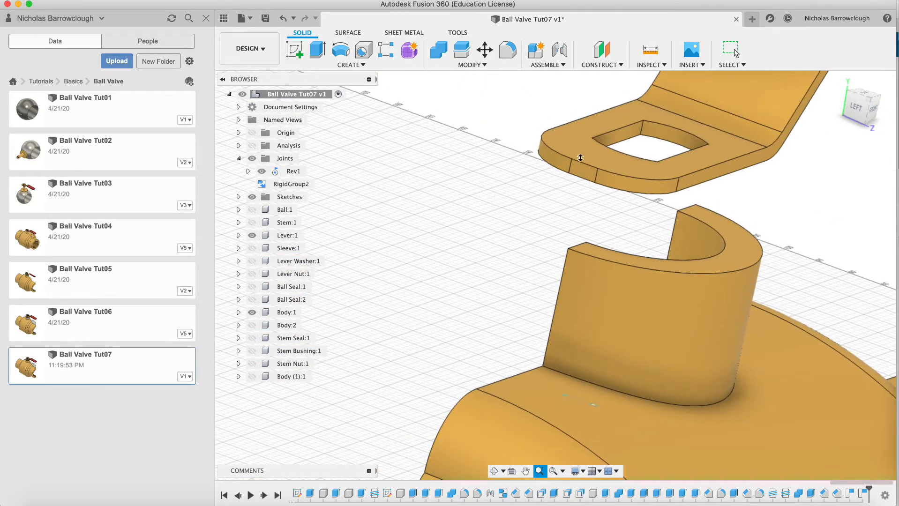
key(Escape)
click(629, 183)
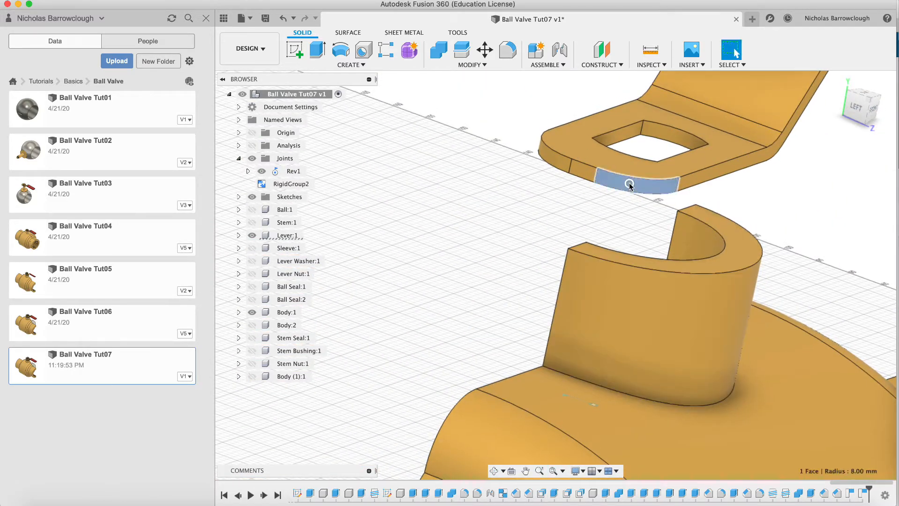
key(Delete)
click(556, 160)
key(Delete)
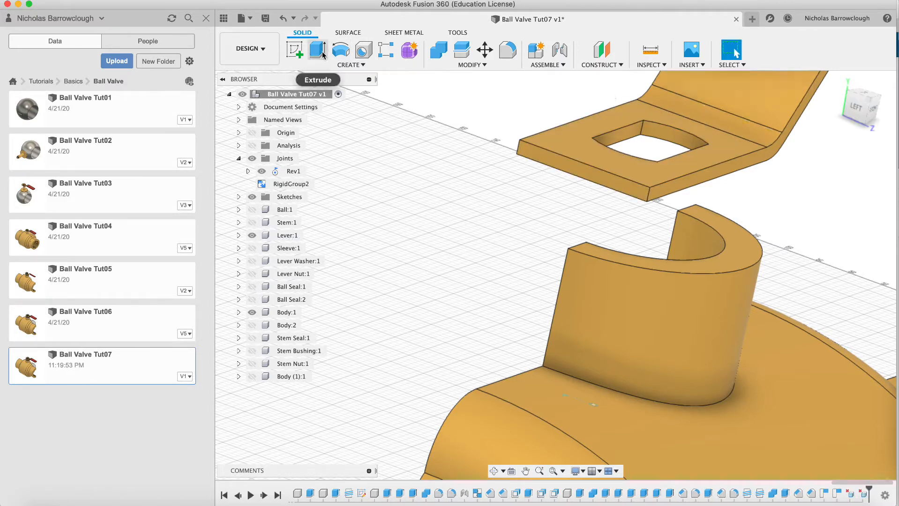
Sketch a rectangle 2 mm wide and 26 mm tall on the lever's side face, extending outward and down from its upper end corner
click(876, 113)
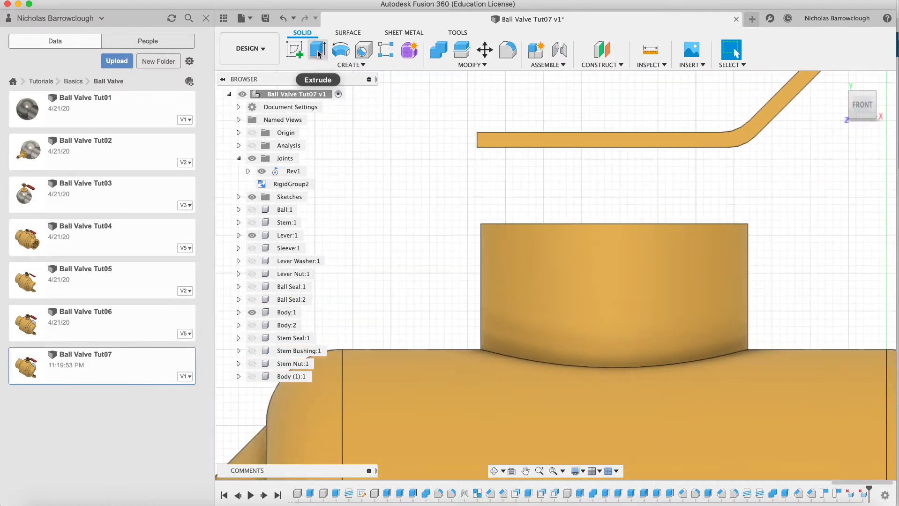
click(298, 50)
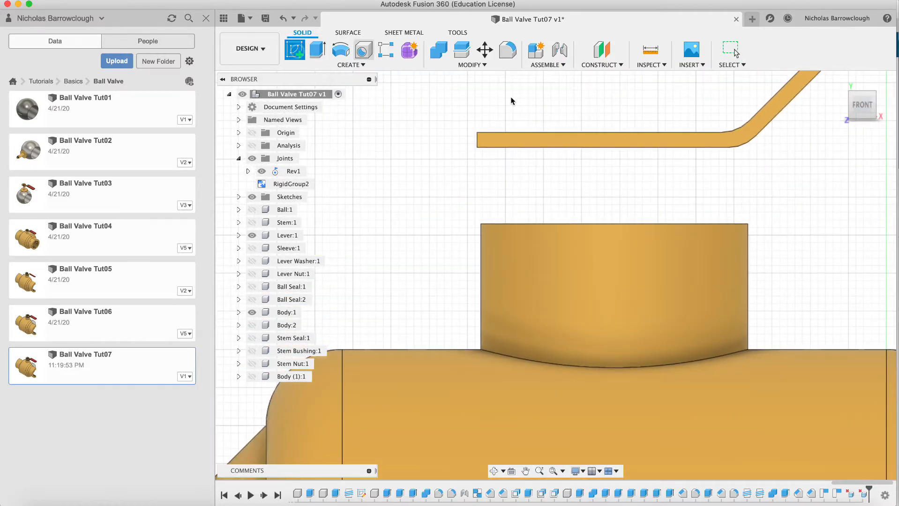
click(491, 141)
key(r)
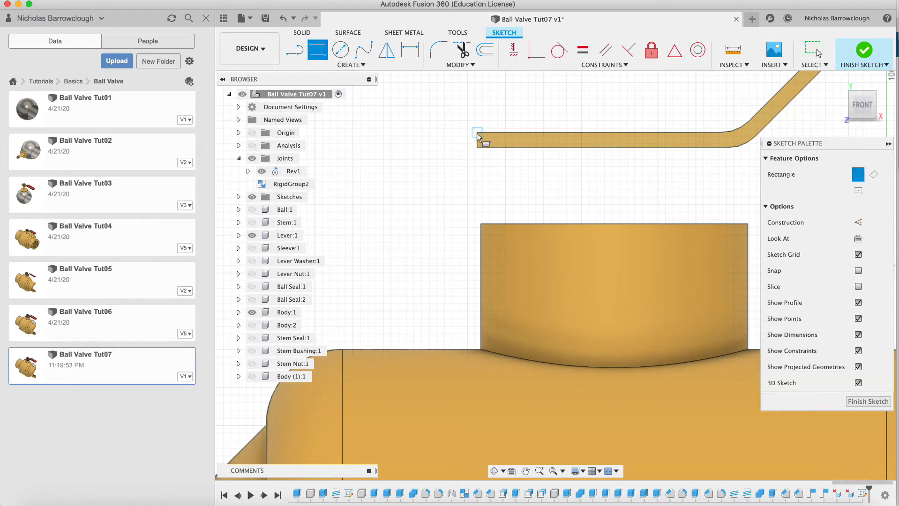
click(477, 134)
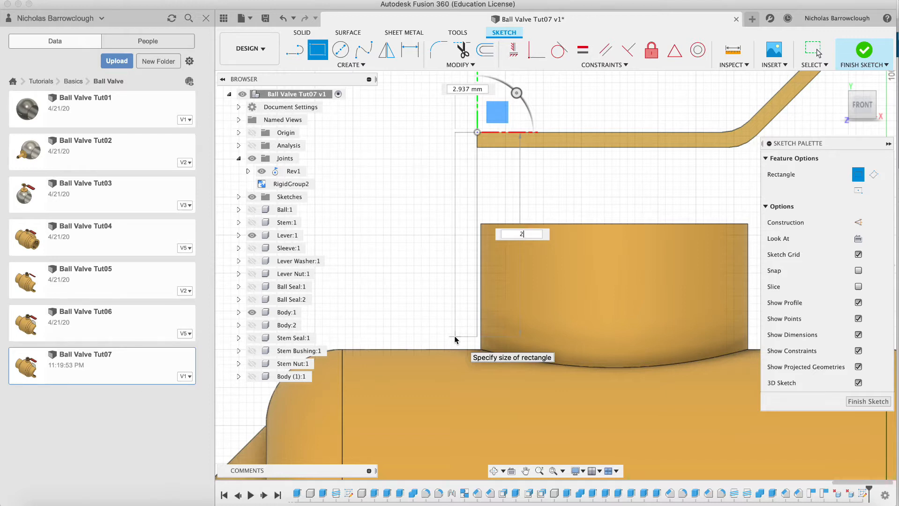
text(6)
text(2)
key(Tab)
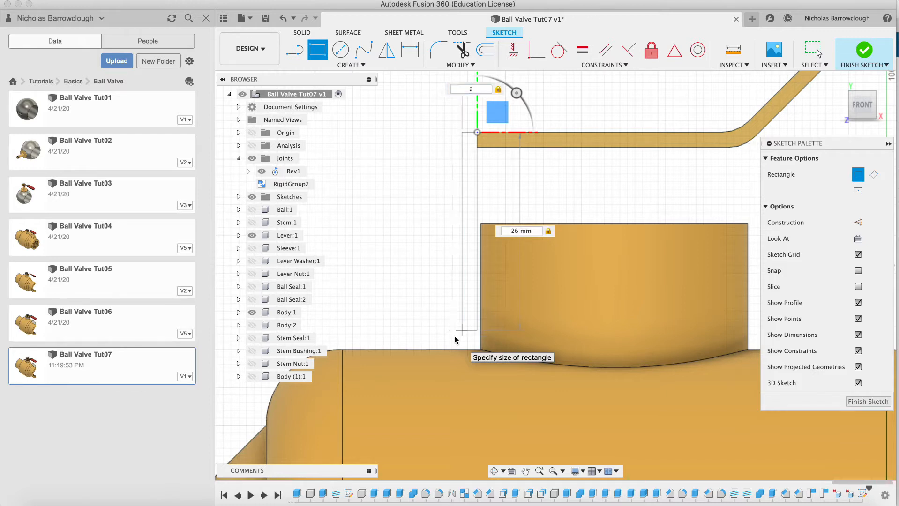
key(Return)
key(Escape)
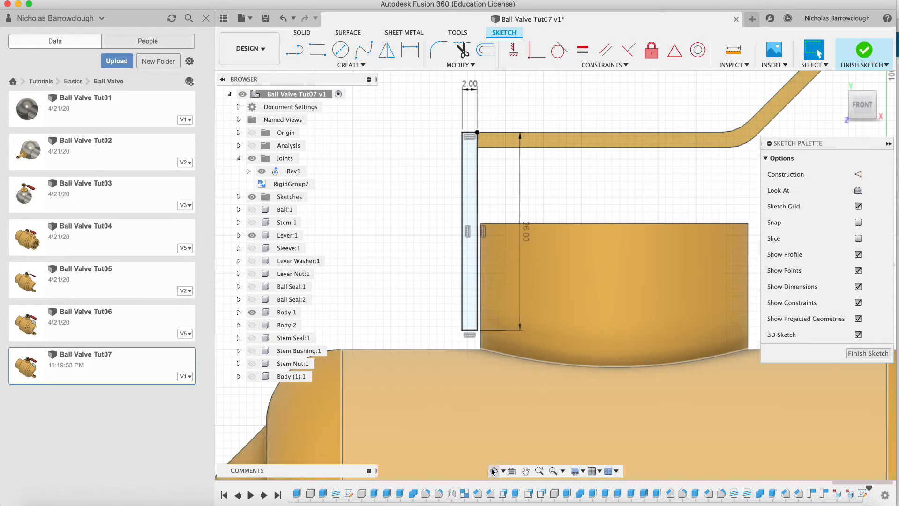
click(493, 471)
drag(505, 216, 543, 230)
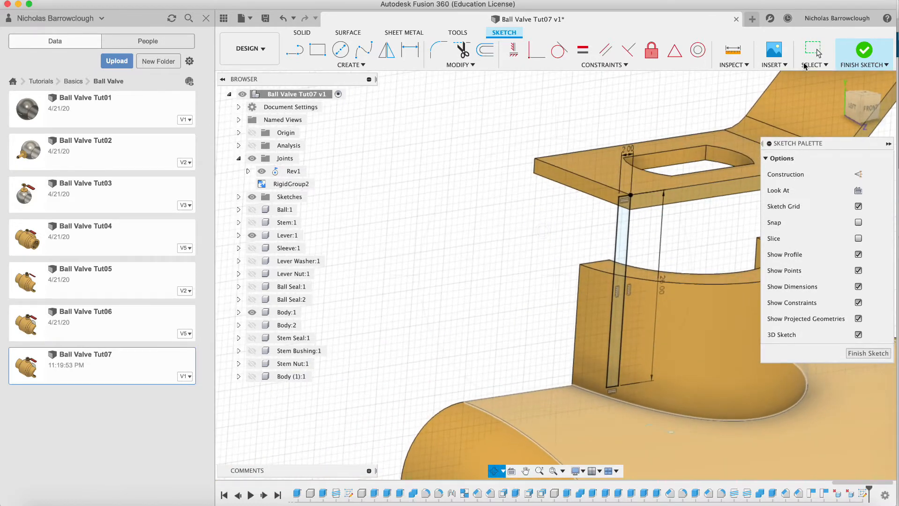
click(864, 51)
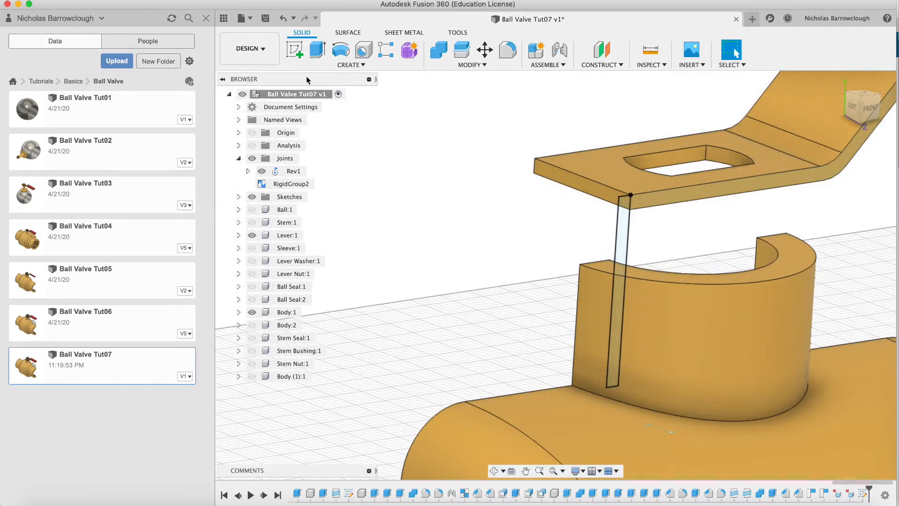
Extrude the rectangle across the lever's full width up to the opposite lower corner of its squared end
click(314, 53)
click(626, 218)
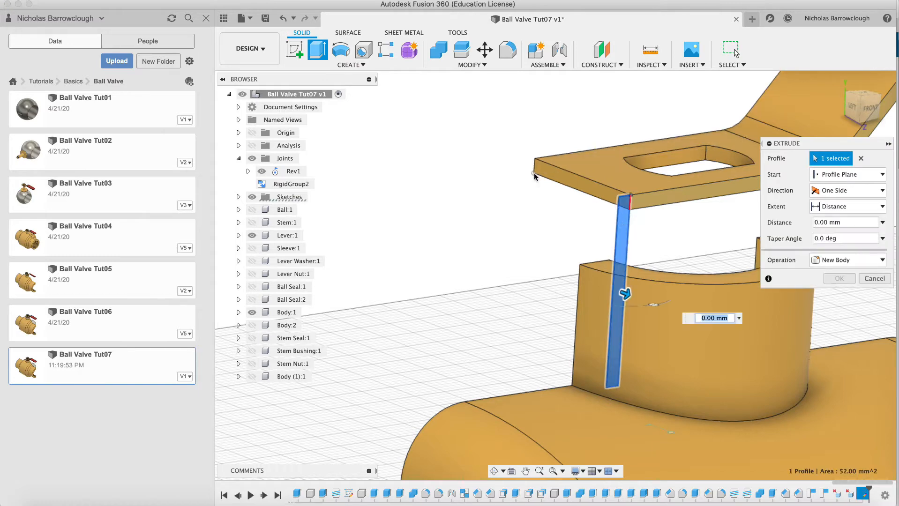
click(535, 176)
click(838, 280)
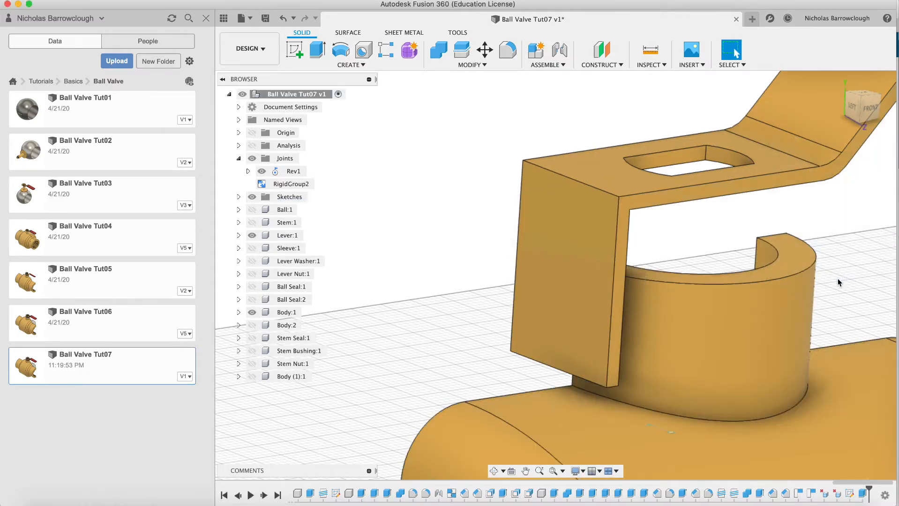
Fillet the inside edge where the lever meets its downward tab with a 2 mm radius
click(493, 472)
drag(652, 230, 534, 212)
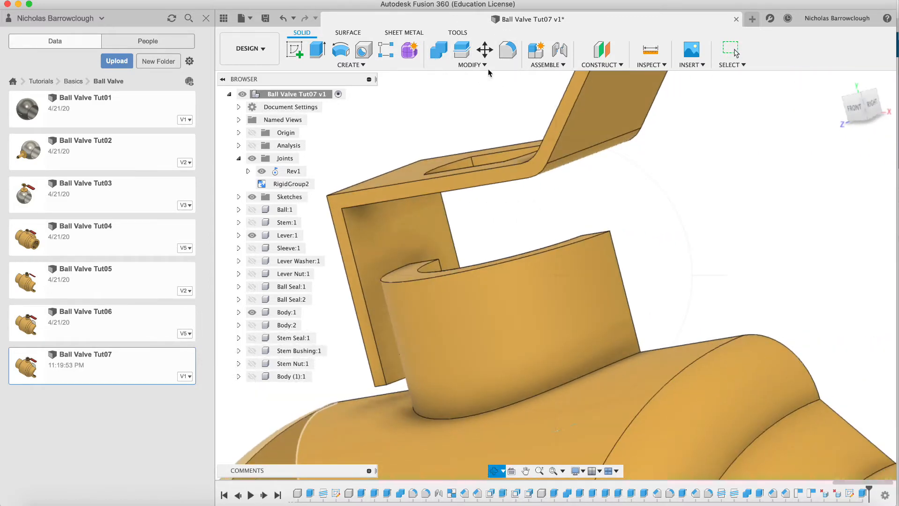
drag(456, 216, 468, 201)
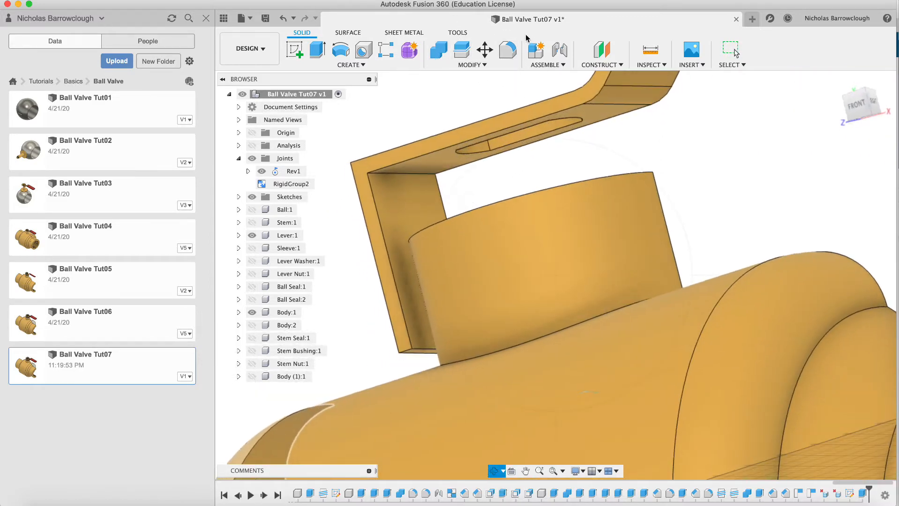
click(508, 50)
click(379, 174)
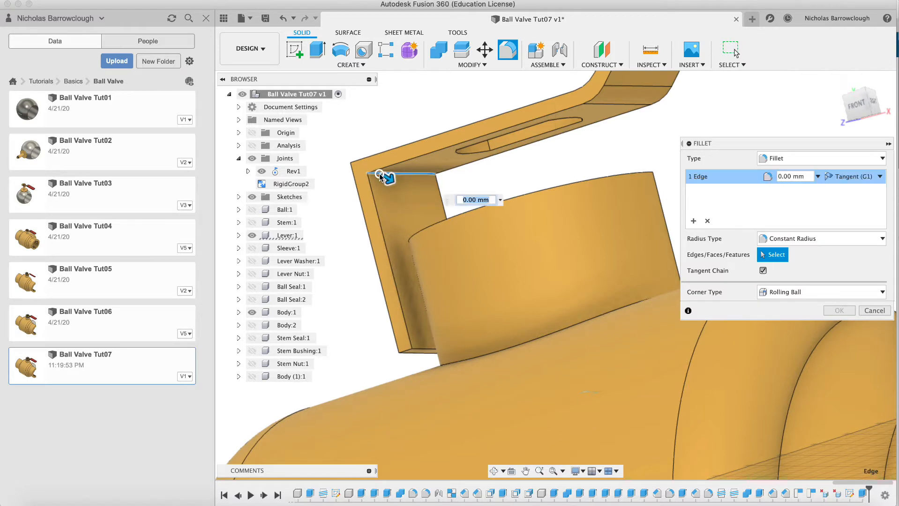
text(2)
key(Return)
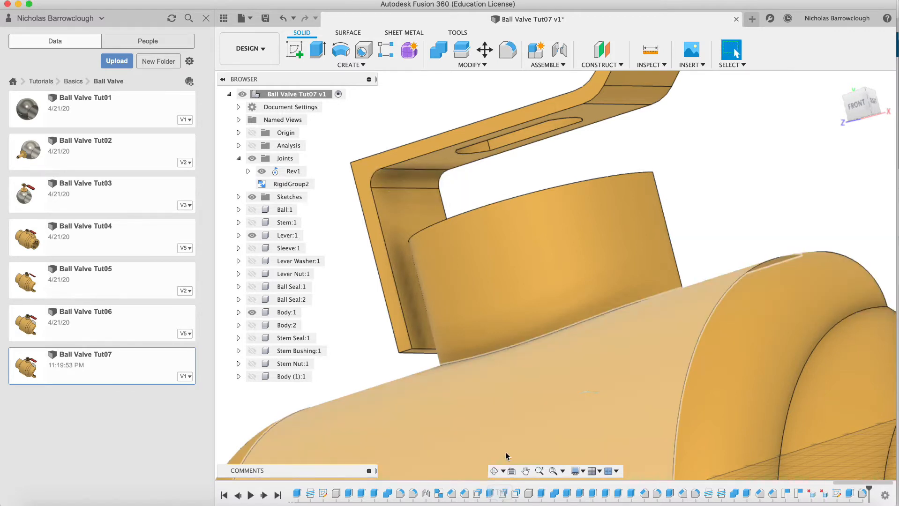
Try a 2 mm fillet on the outer edge of the lever's tab bend and delete the resulting fillet face
click(494, 471)
drag(483, 195, 508, 205)
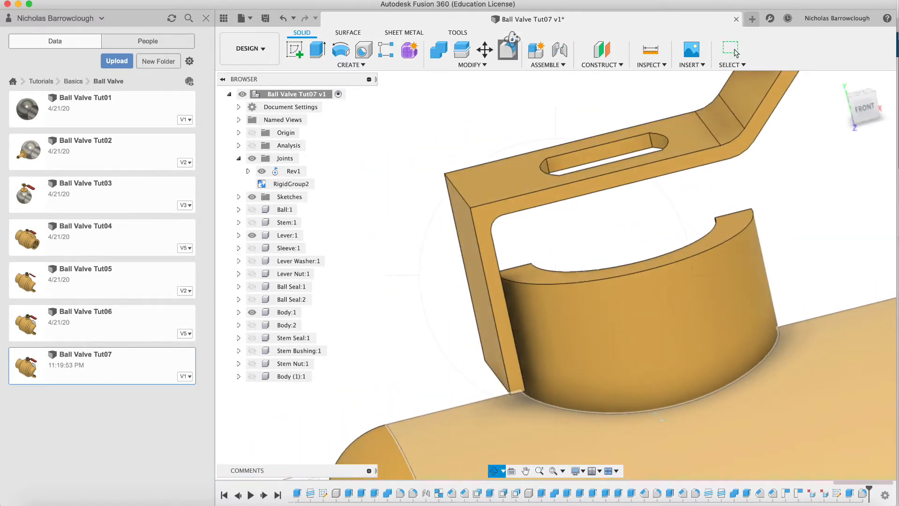
key(f)
click(452, 184)
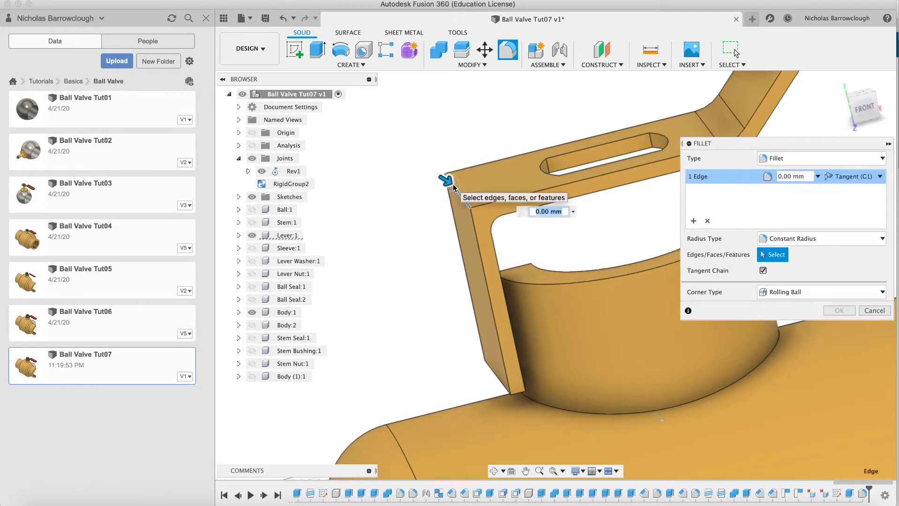
text(2)
key(Return)
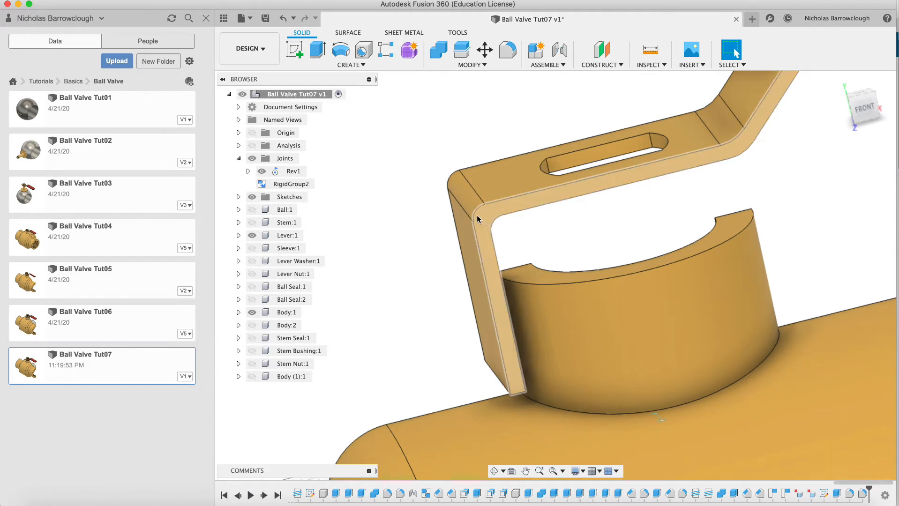
click(460, 187)
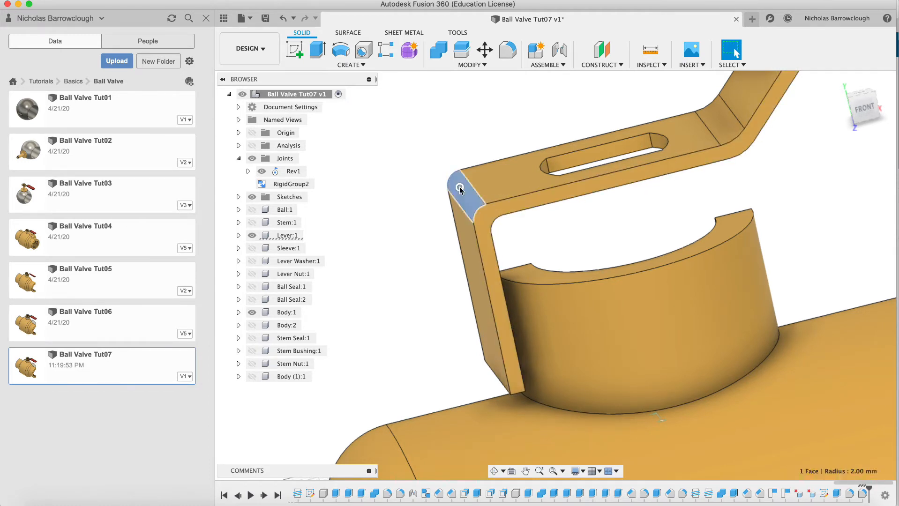
key(Delete)
Fillet the outer edge of the lever's tab bend with a 4 mm radius
click(508, 49)
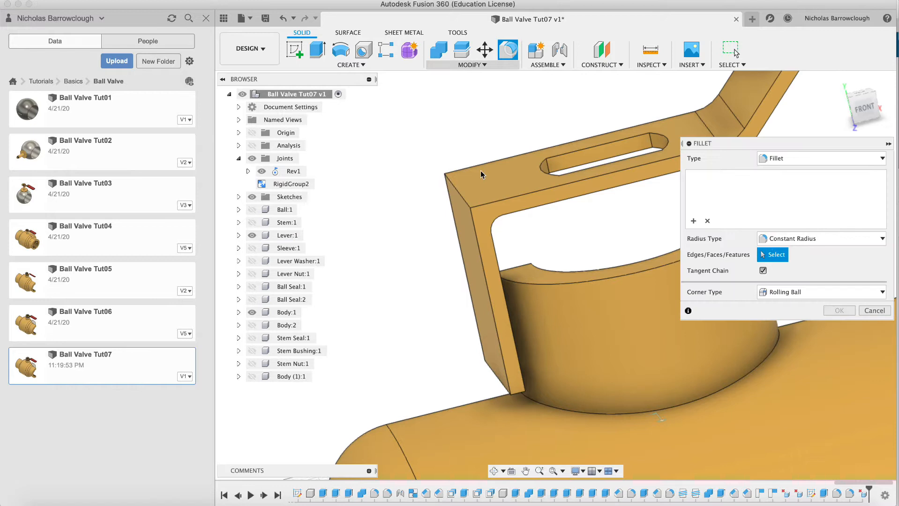
click(456, 186)
text(4)
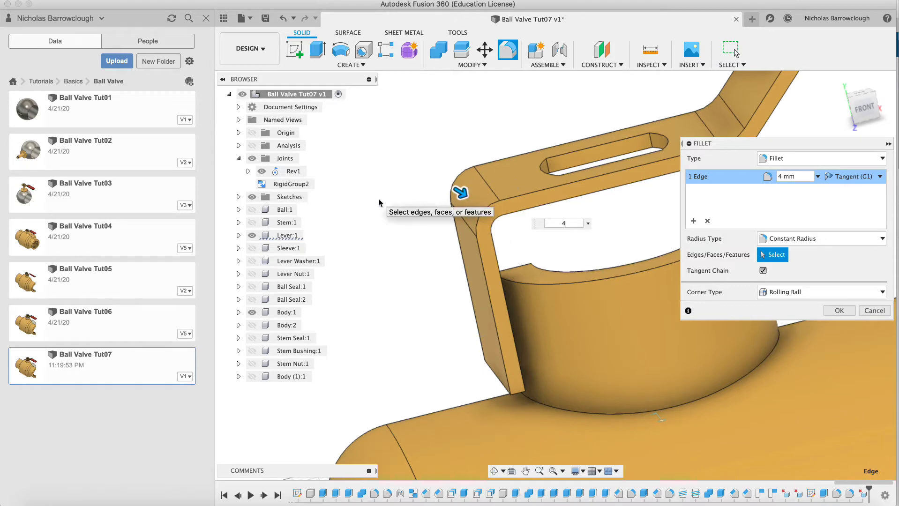
key(Return)
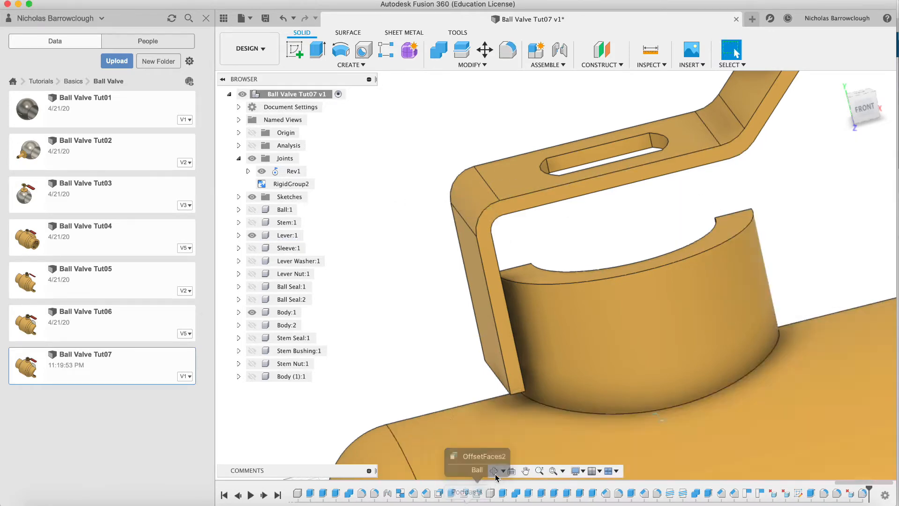
Round both lower corner edges of the lever's downward tab with 2 mm fillets
click(494, 471)
drag(516, 376, 564, 261)
drag(484, 301, 640, 277)
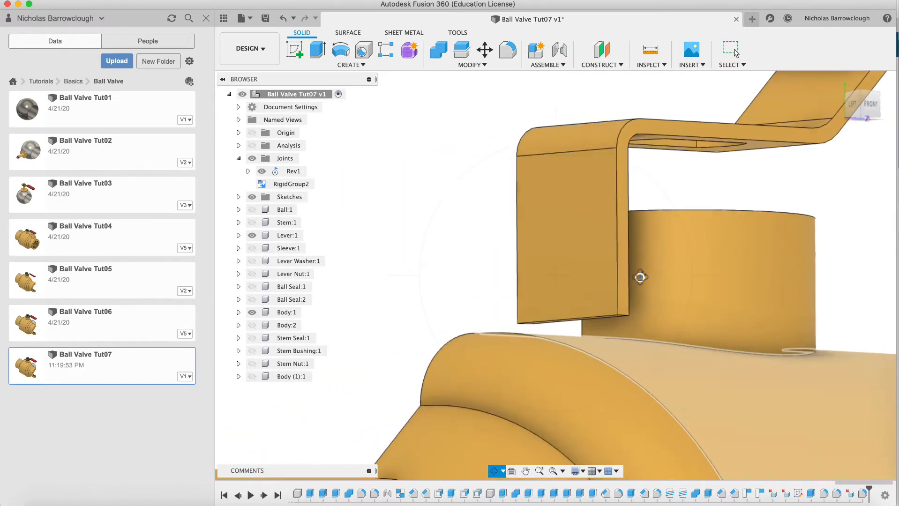
click(508, 49)
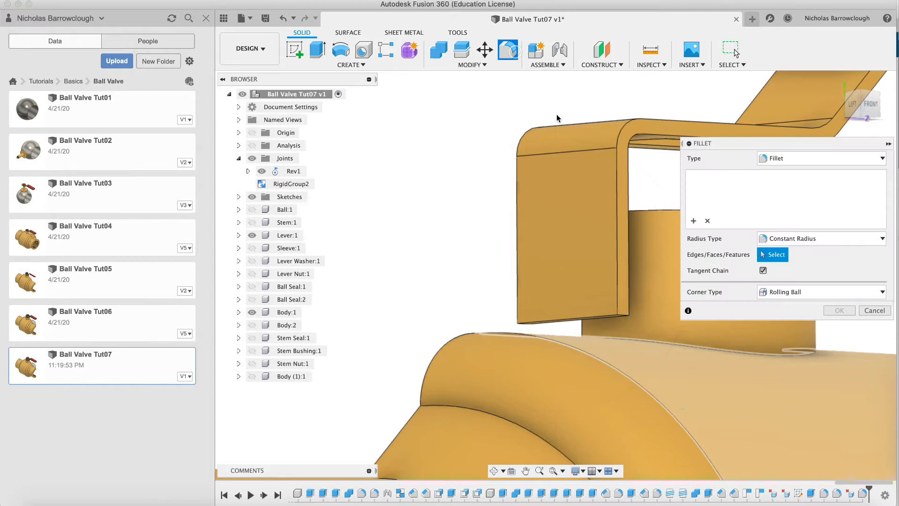
click(623, 318)
key(Return)
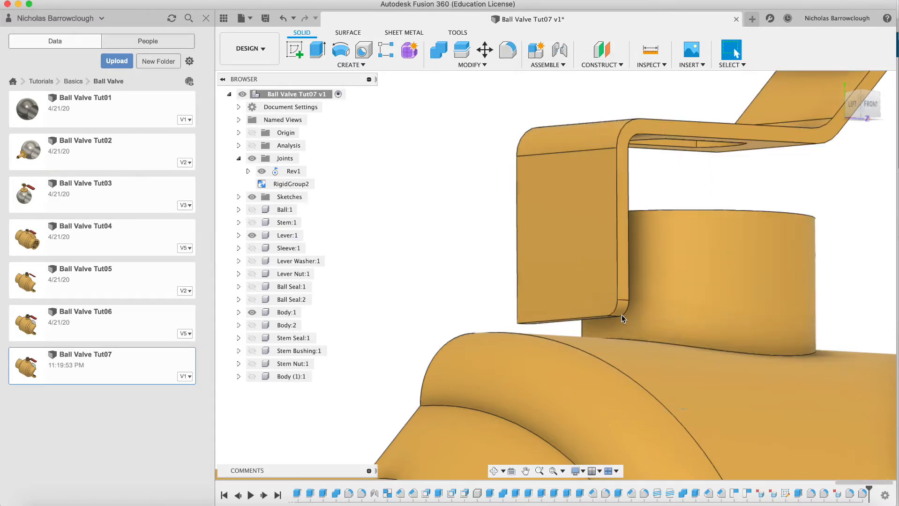
click(494, 471)
drag(534, 277, 628, 277)
click(508, 49)
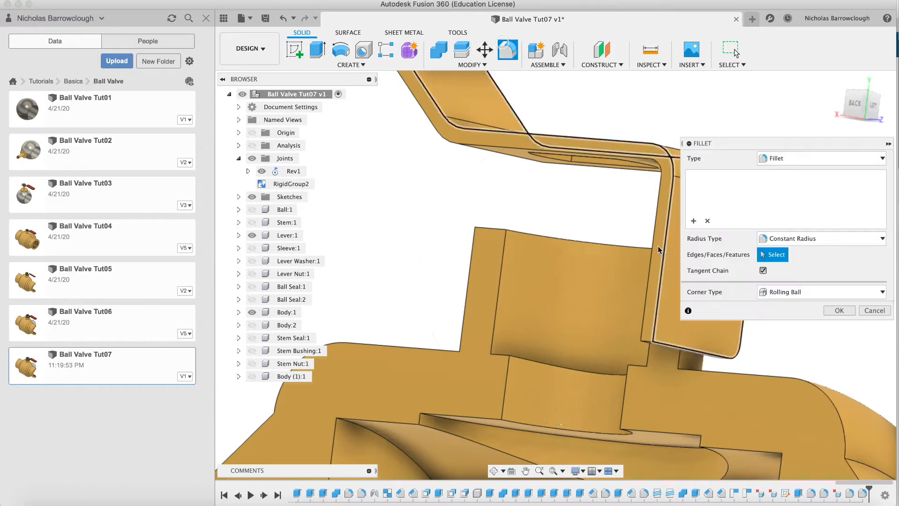
click(646, 343)
key(Return)
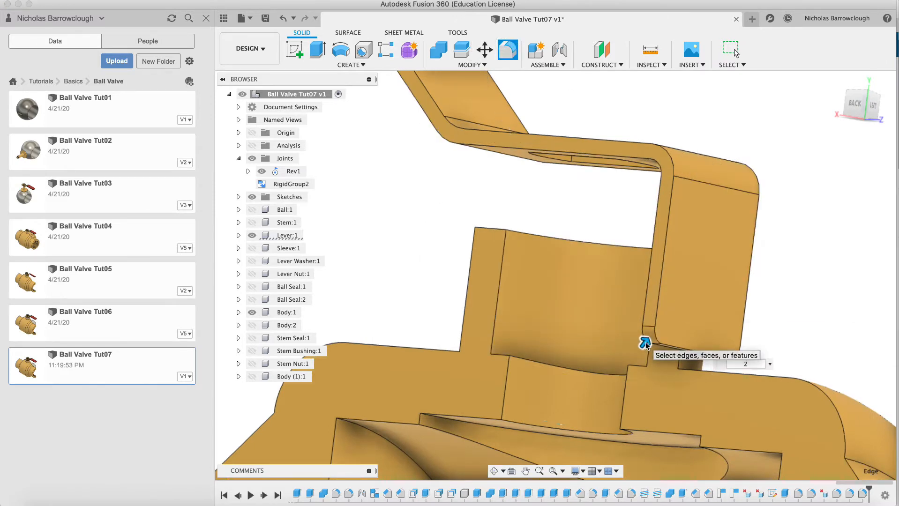
Unisolate the lever to bring the rest of the valve assembly back into display
click(494, 471)
drag(528, 321, 394, 323)
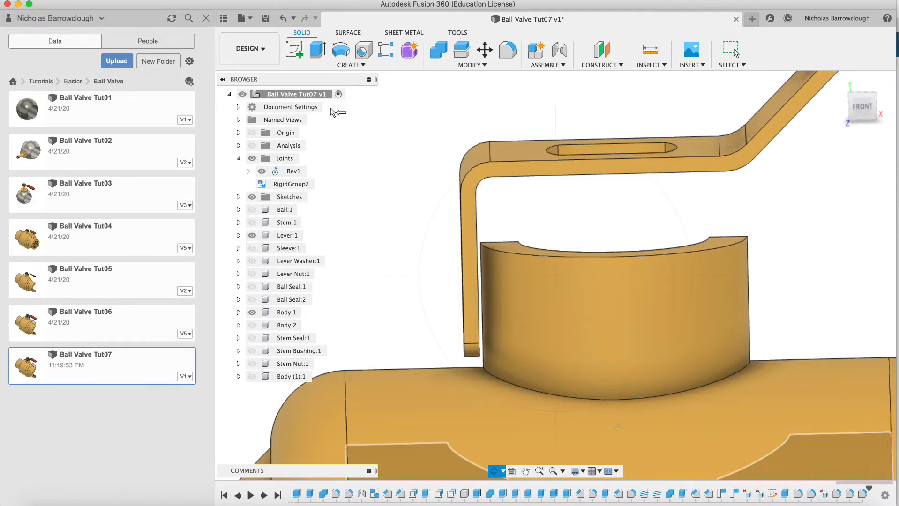
key(Escape)
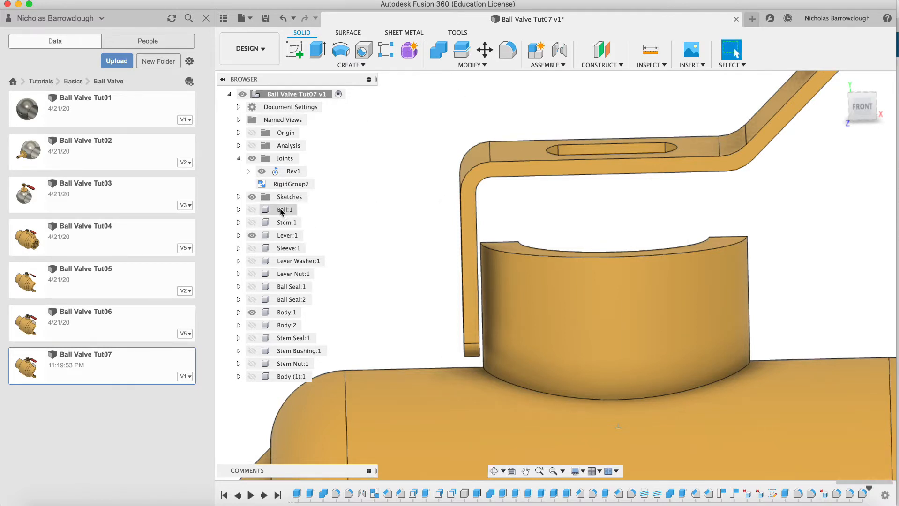
right_click(278, 236)
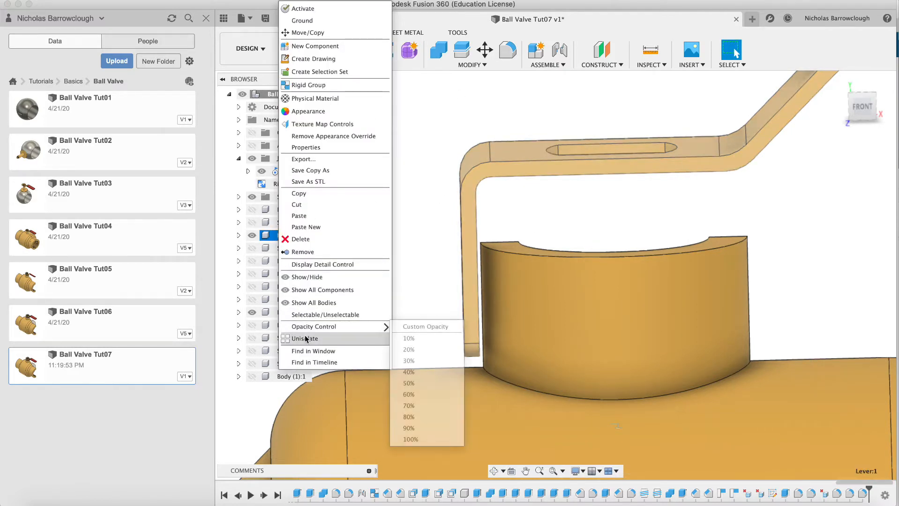
click(305, 339)
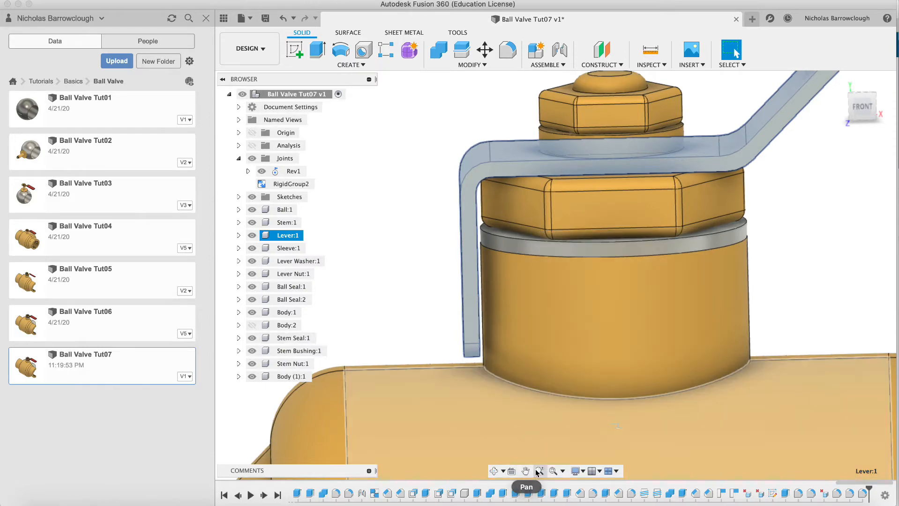
click(540, 469)
scroll(557, 281, down, 5)
key(Escape)
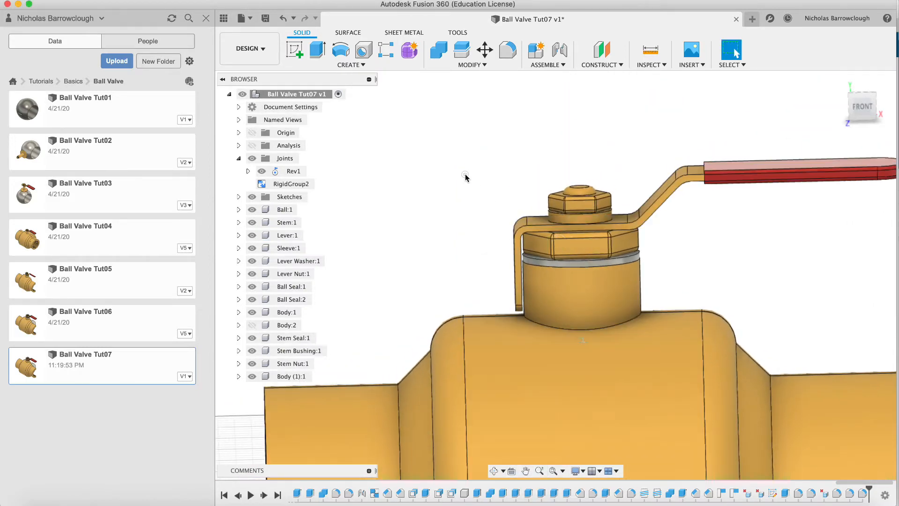
Drive the Rev1 joint to 90 degrees to swing the lever across the valve body
click(493, 471)
drag(540, 228, 694, 269)
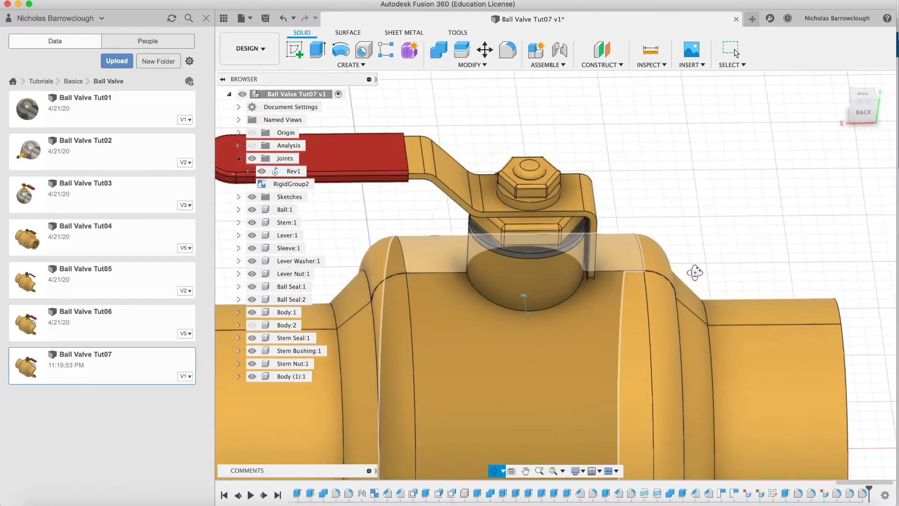
key(Escape)
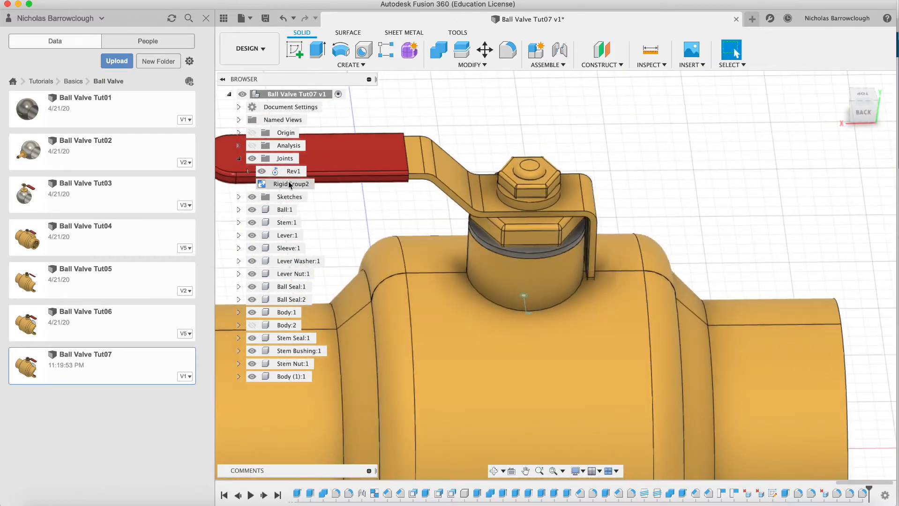
right_click(293, 173)
click(307, 195)
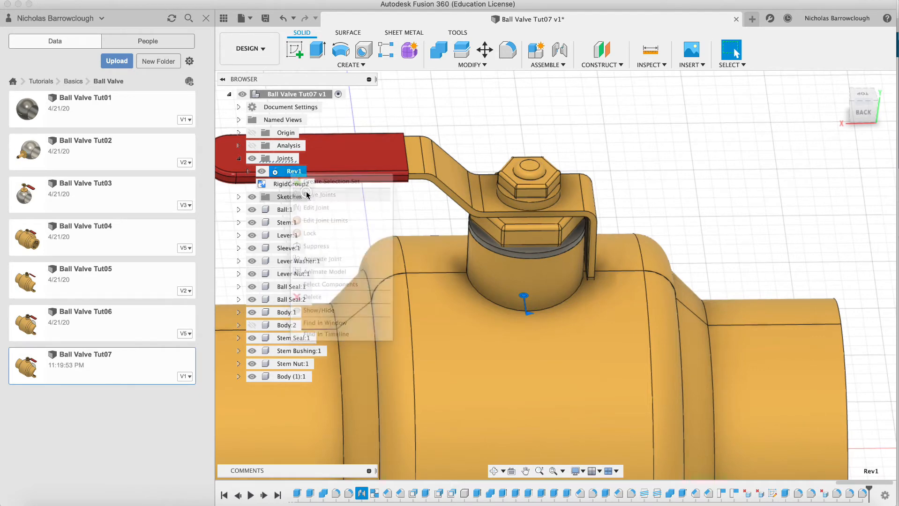
text(90)
key(Return)
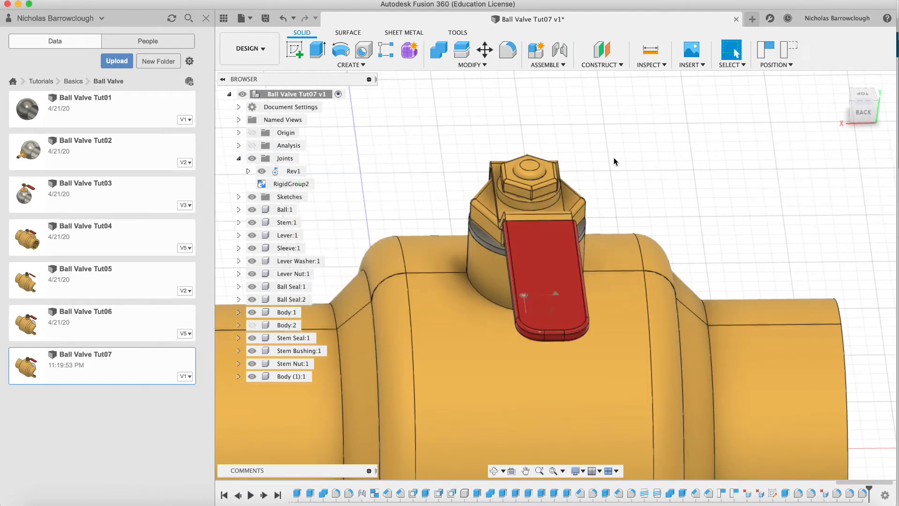
Hide the stem bushing and start a sketch on the valve neck's top face, capturing the moved lever position and viewing the plane straight on
click(495, 472)
drag(493, 374, 618, 267)
key(Escape)
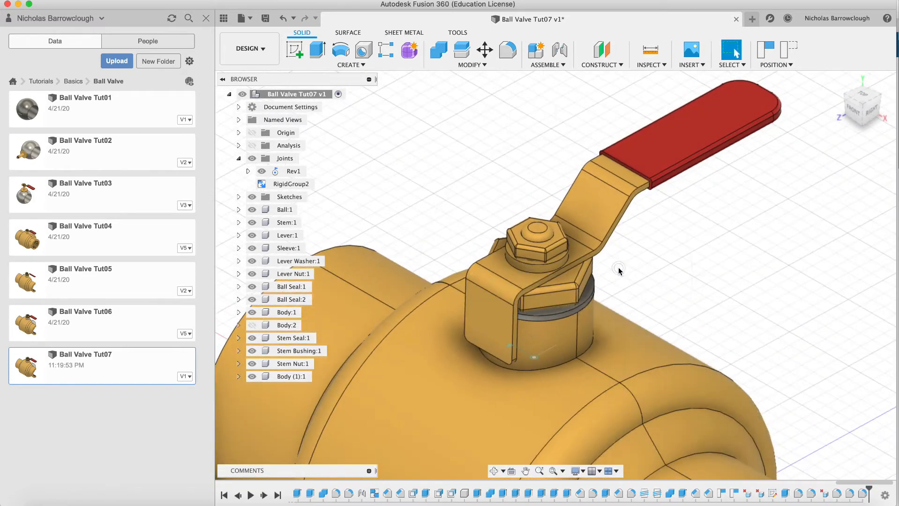
click(256, 351)
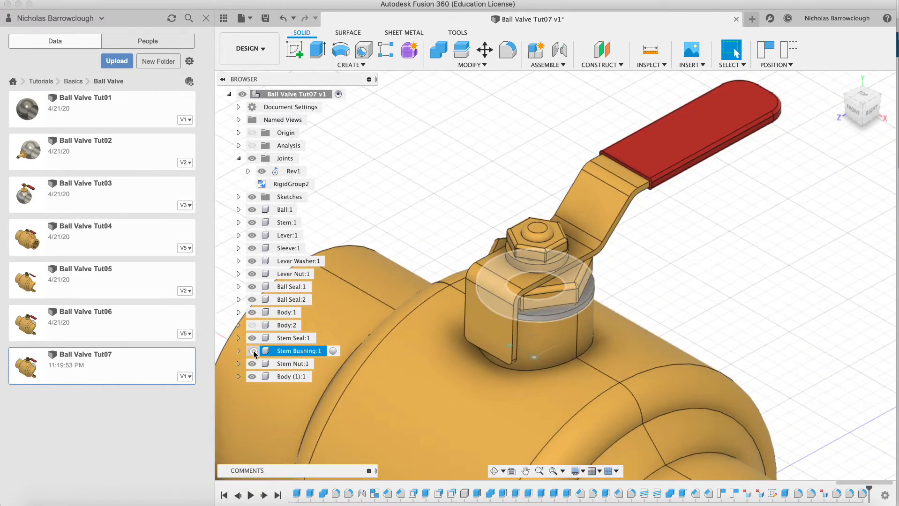
click(294, 50)
click(559, 312)
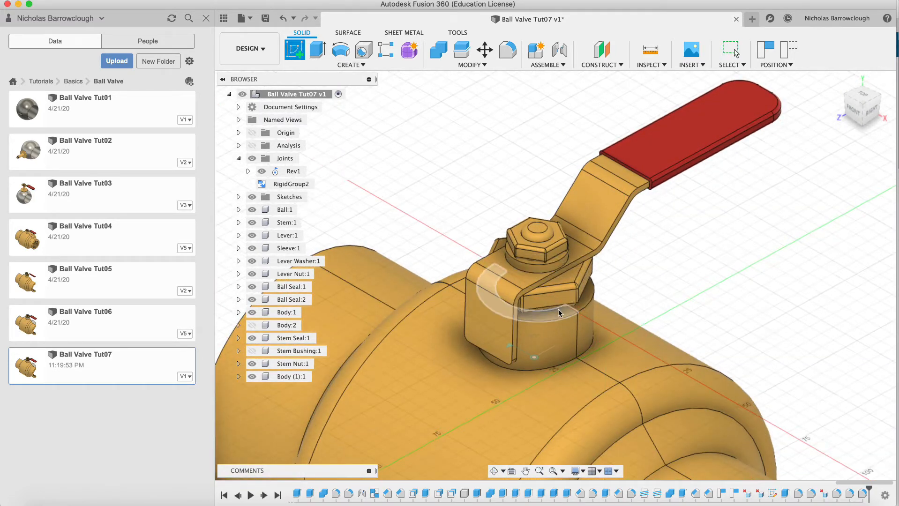
click(557, 315)
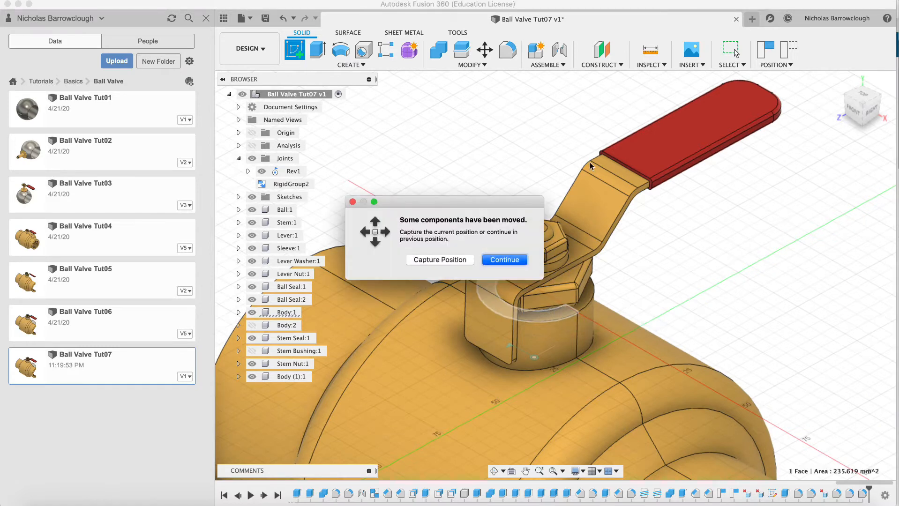
click(445, 259)
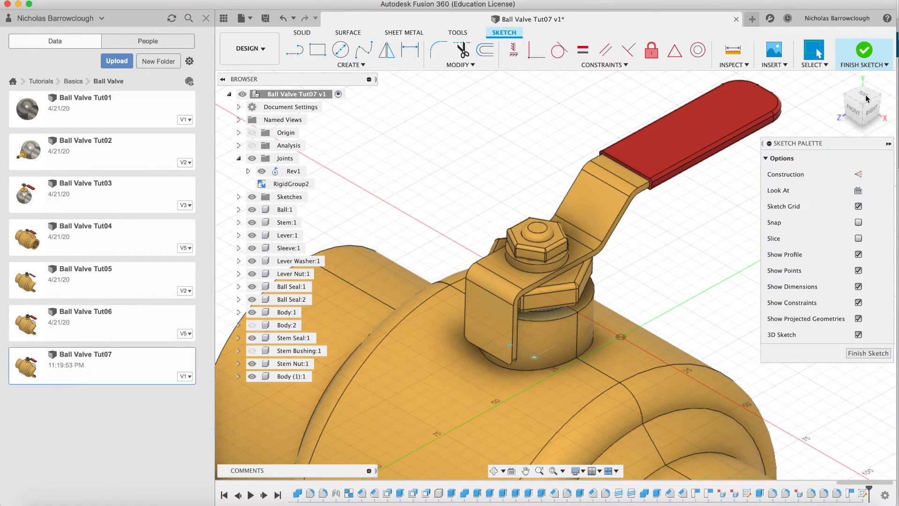
click(860, 192)
Sketch a 46 mm diameter circle centred on the valve stem
click(341, 50)
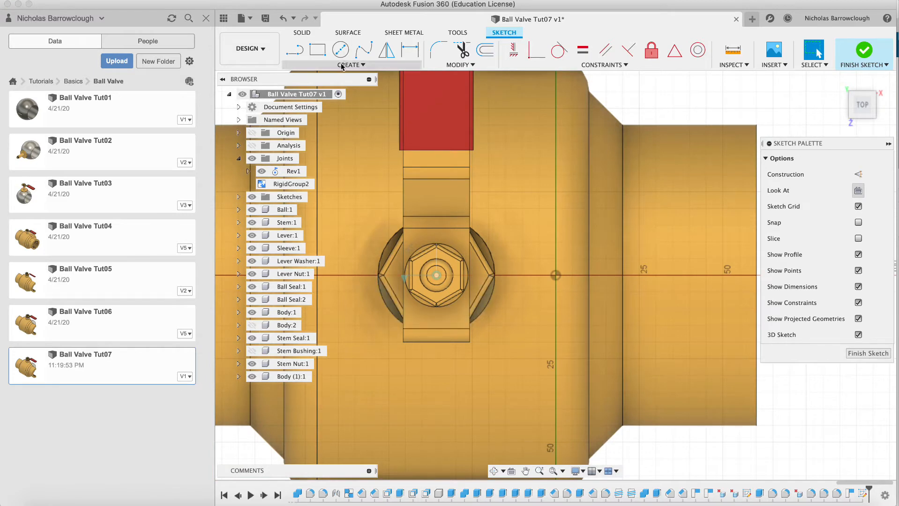
click(436, 275)
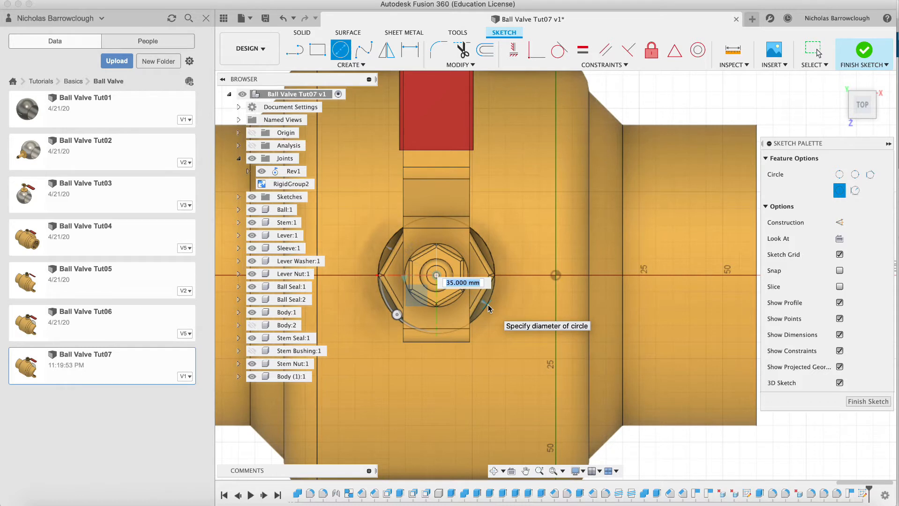
text(46)
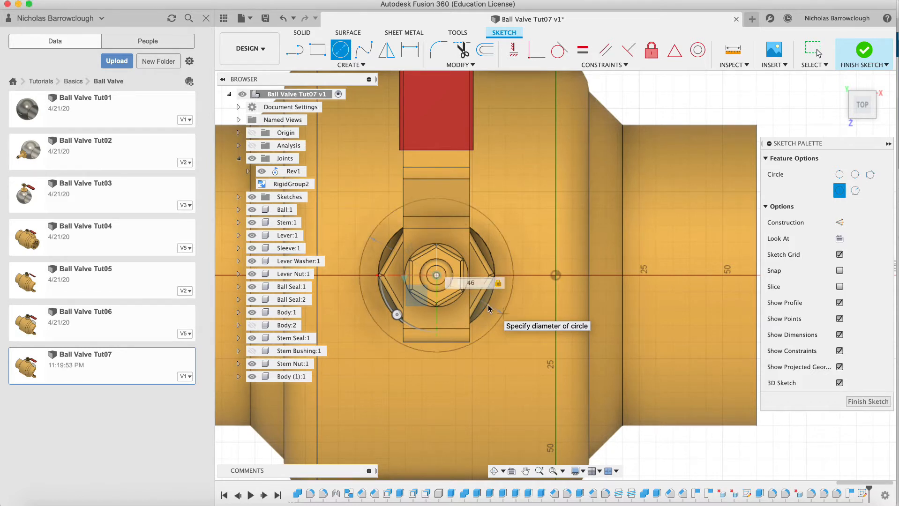
key(Return)
key(Escape)
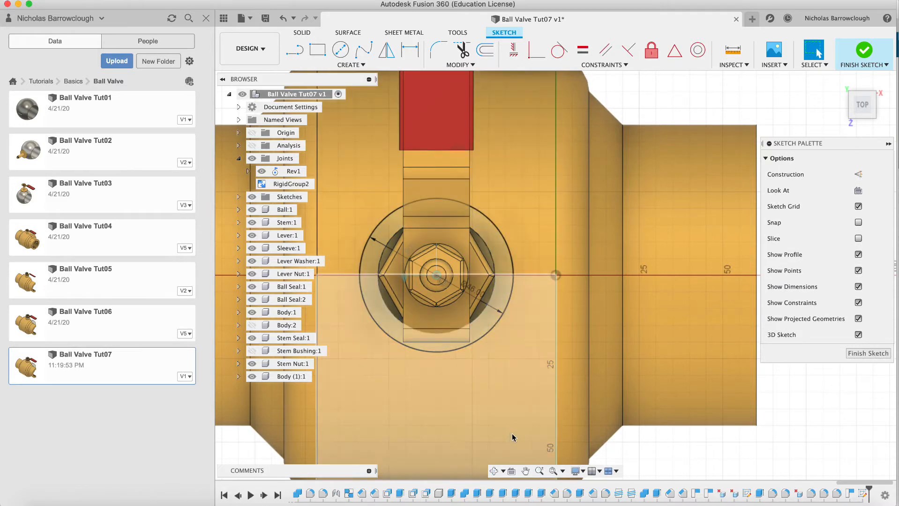
Draw a horizontal 23 mm line from the circle's centre to its right-hand edge
click(539, 471)
drag(420, 223, 427, 270)
scroll(427, 270, left, 5)
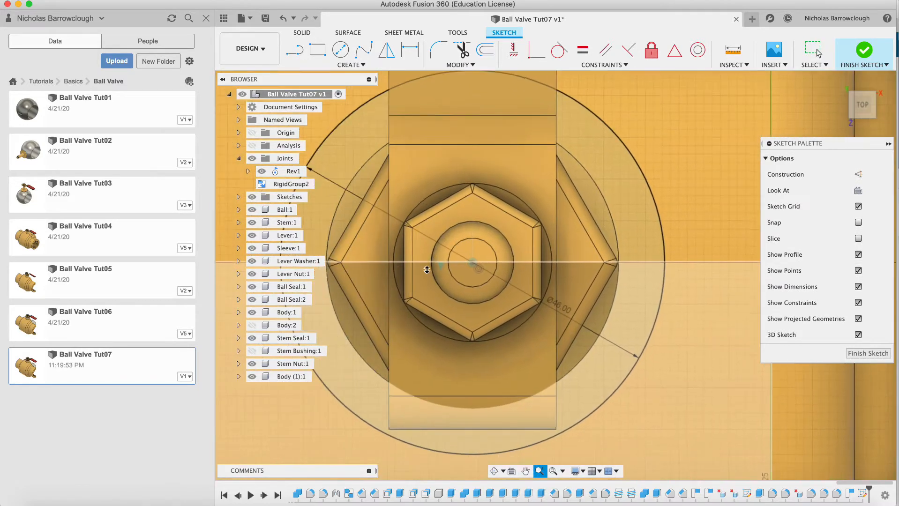
scroll(427, 270, down, 2)
key(Escape)
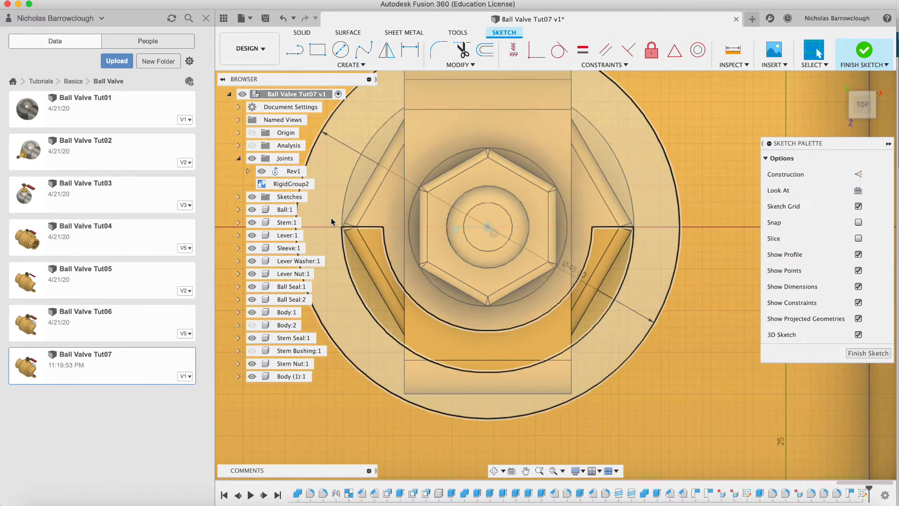
click(294, 50)
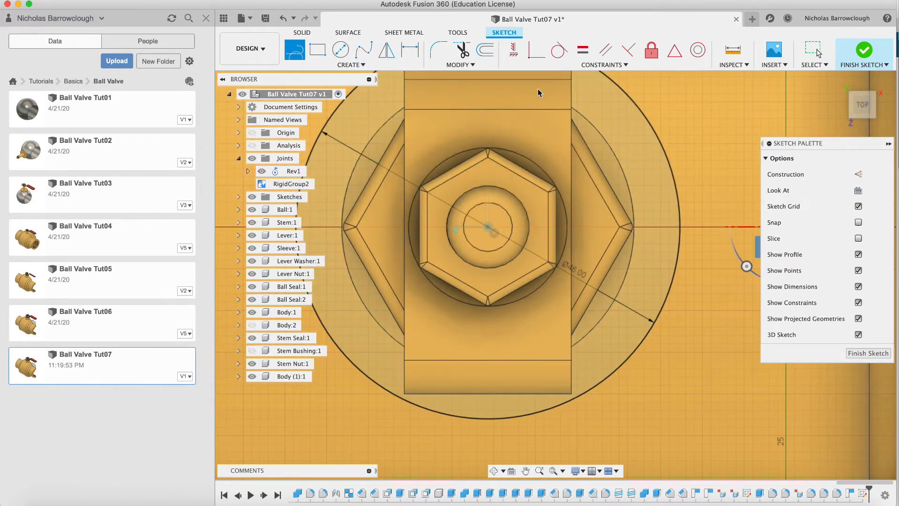
click(488, 229)
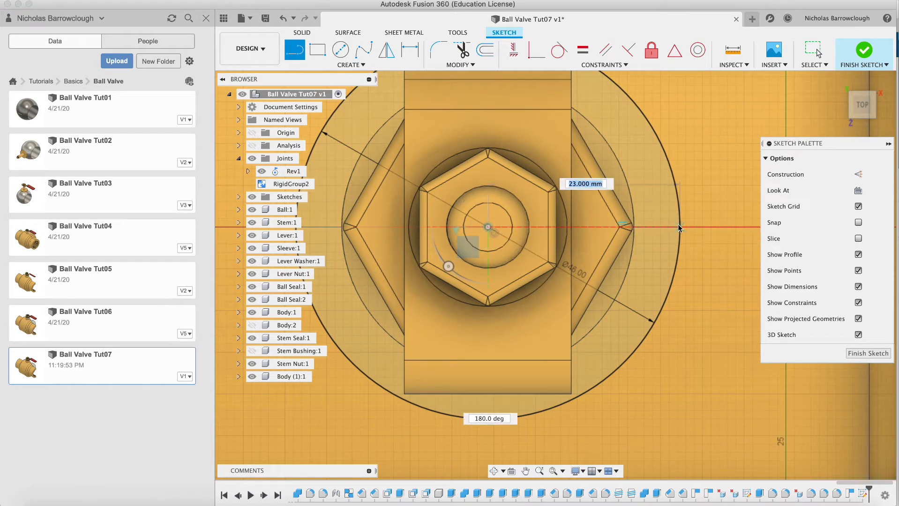
click(680, 227)
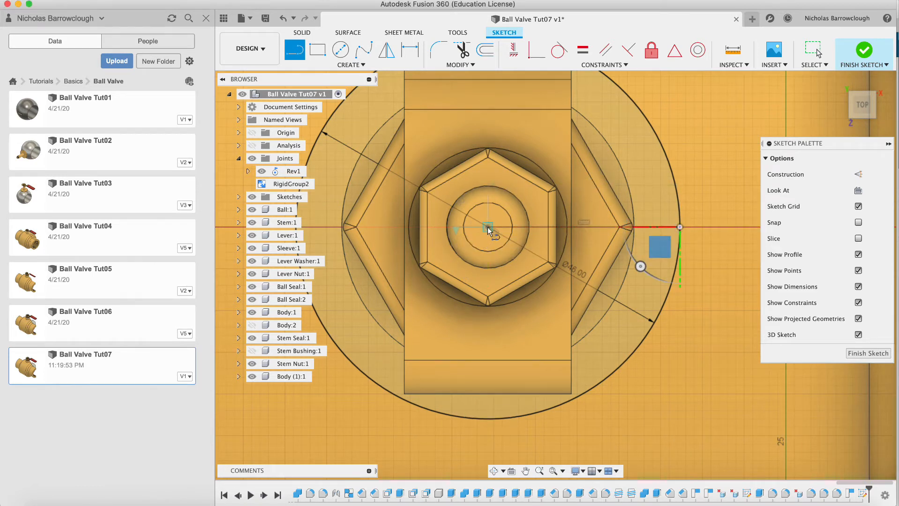
Try an angled line from the centre to the circle just beside the lever tab's lower-right corner and delete it
click(488, 228)
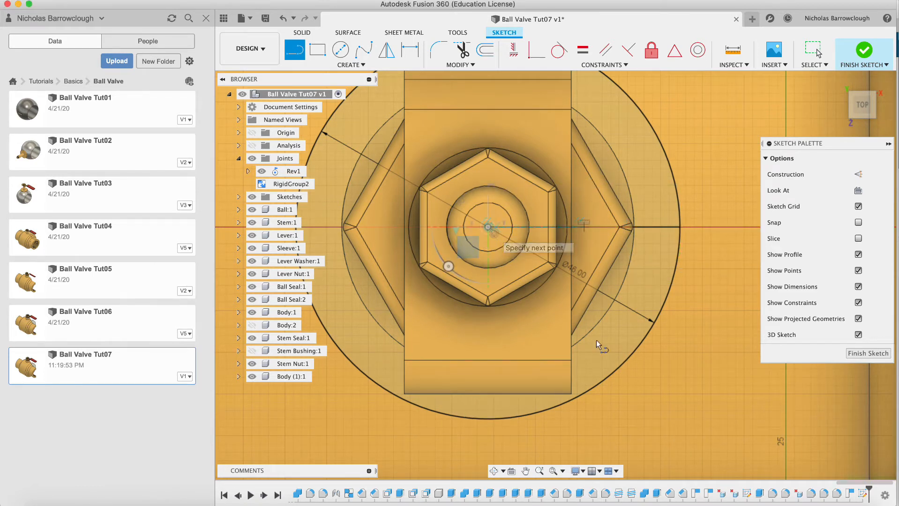
double_click(576, 398)
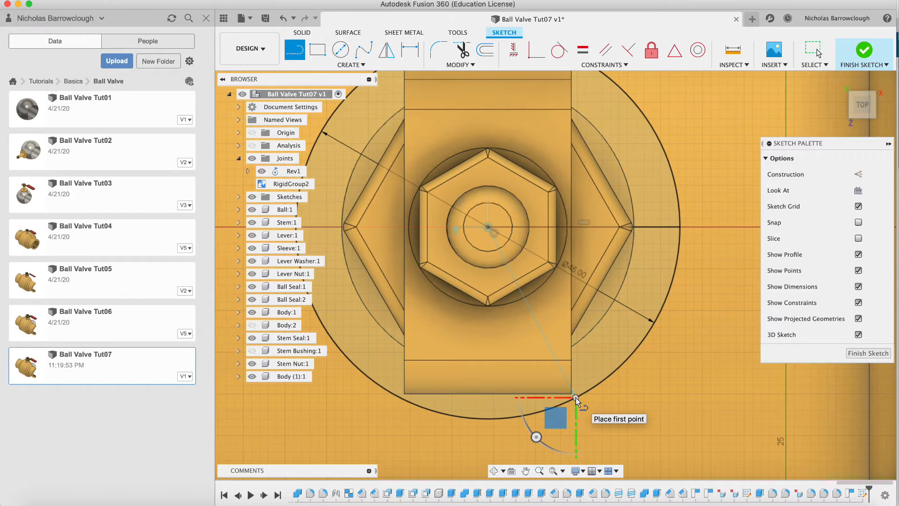
key(Escape)
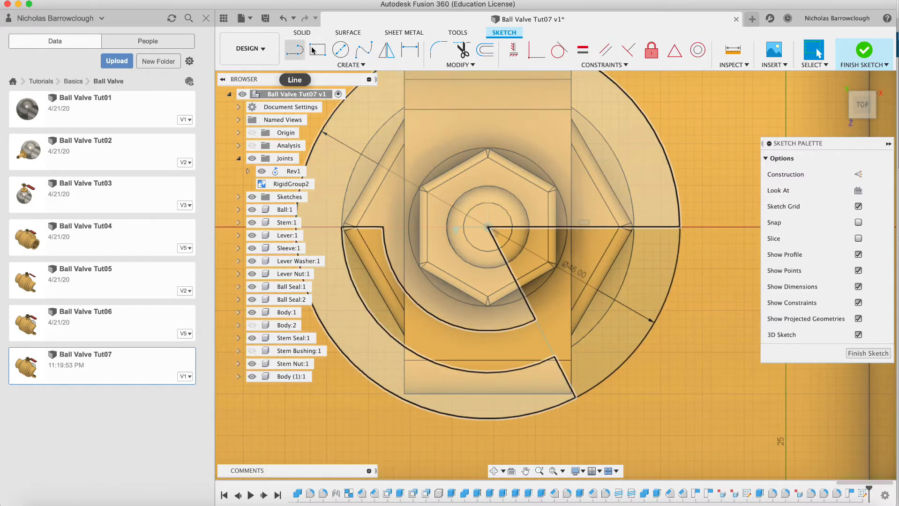
click(528, 301)
key(Delete)
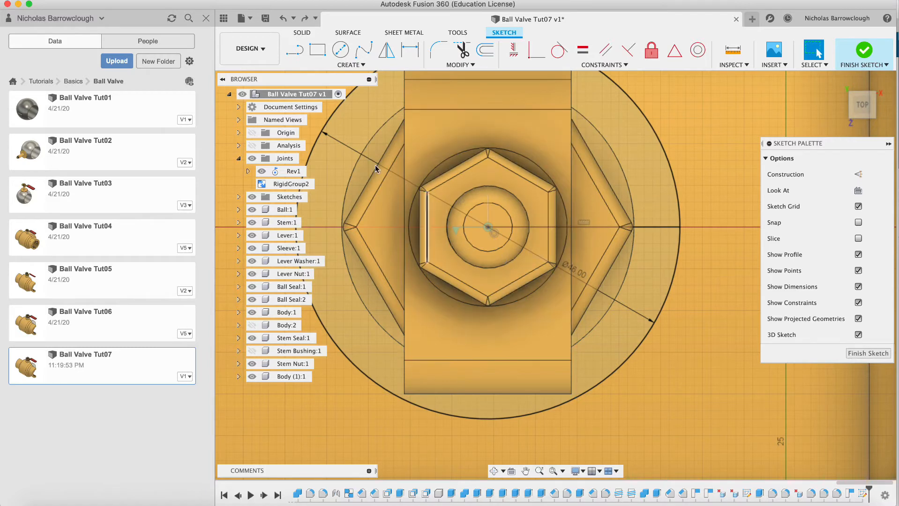
Draw an angled 23 mm line from the circle's centre to its edge, passing close to the lever tab's lower-right corner at about 116.4 degrees
click(298, 57)
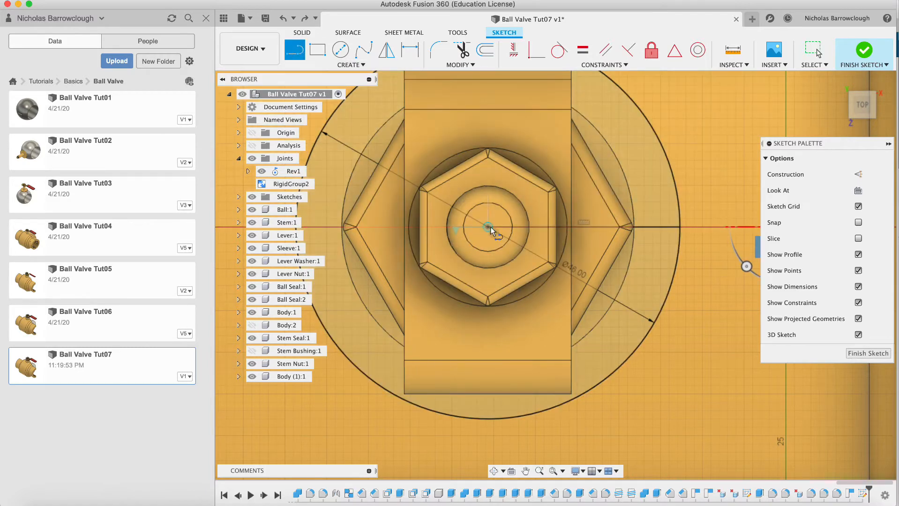
click(488, 228)
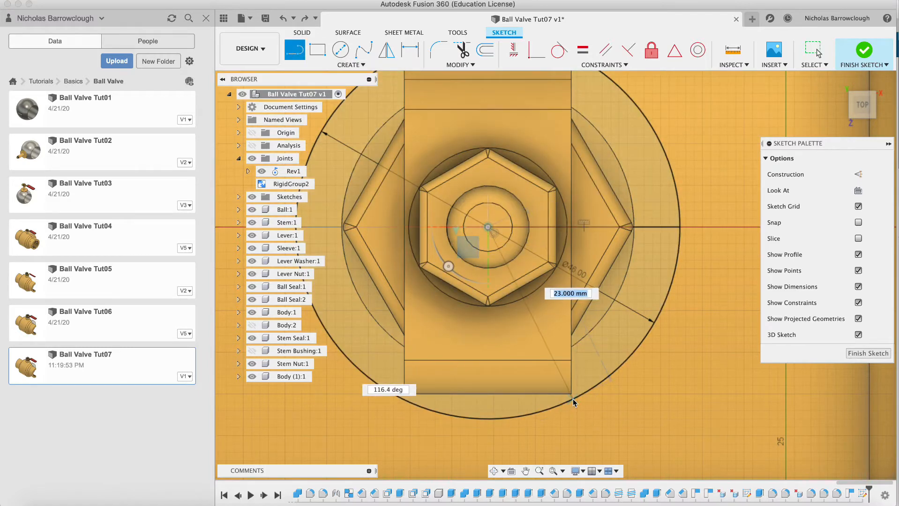
double_click(573, 398)
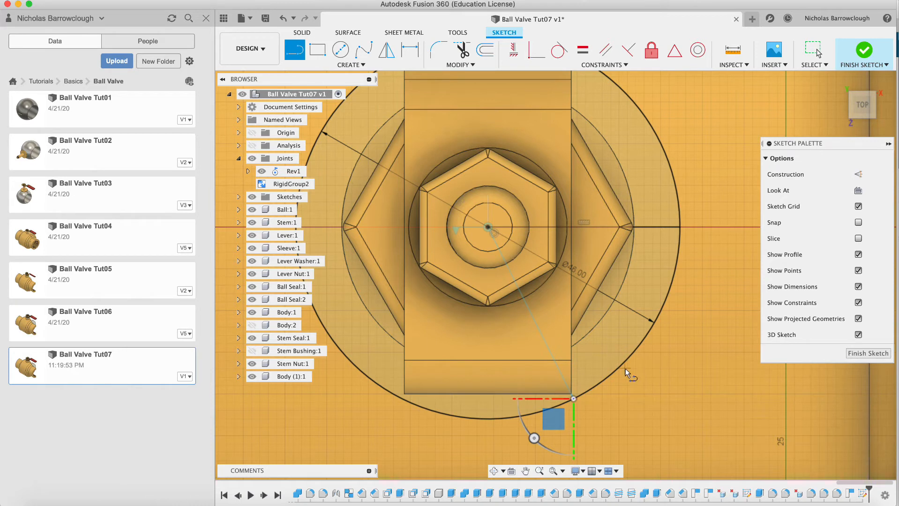
Draw a vertical line from the angled line's outer end to the valve neck's edge, and convert the angled line to construction
click(574, 398)
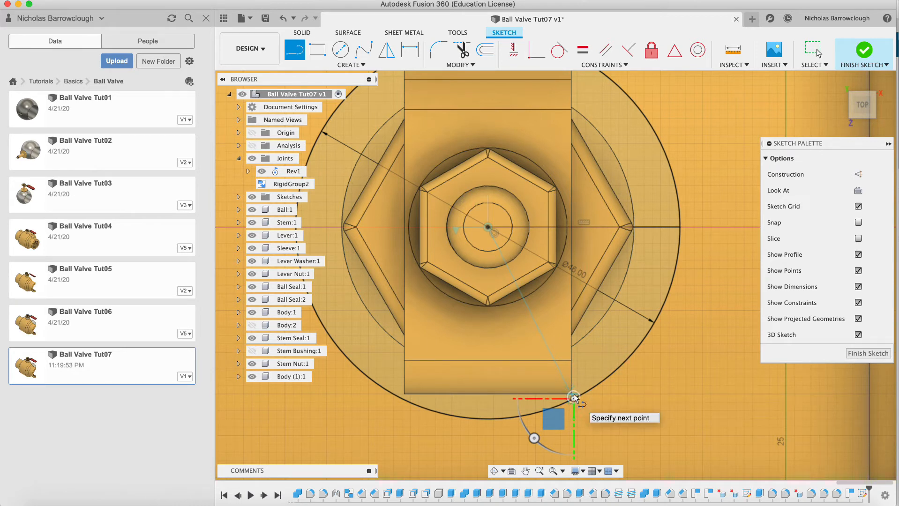
click(574, 347)
key(Escape)
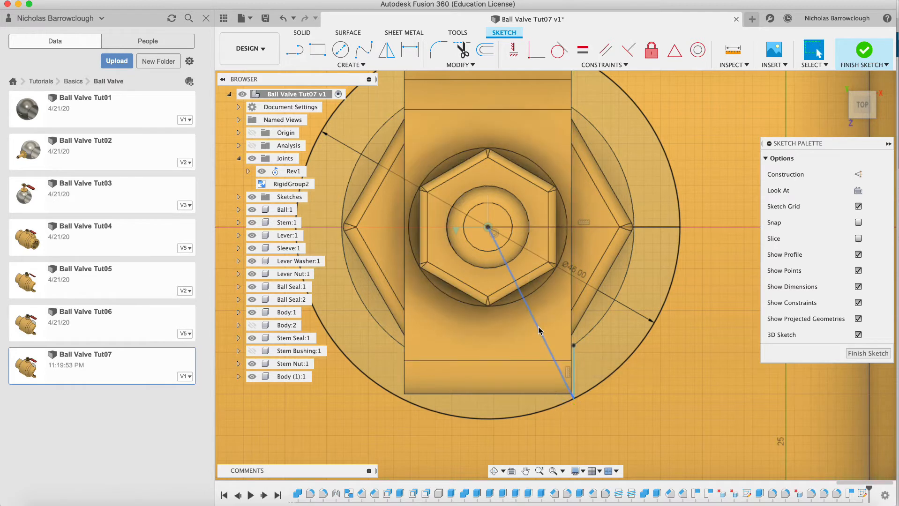
click(539, 329)
right_click(539, 329)
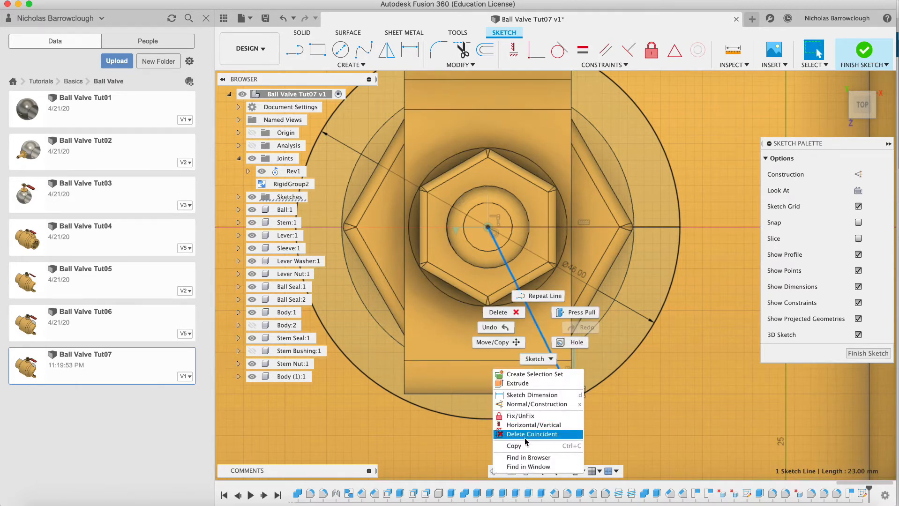
click(524, 405)
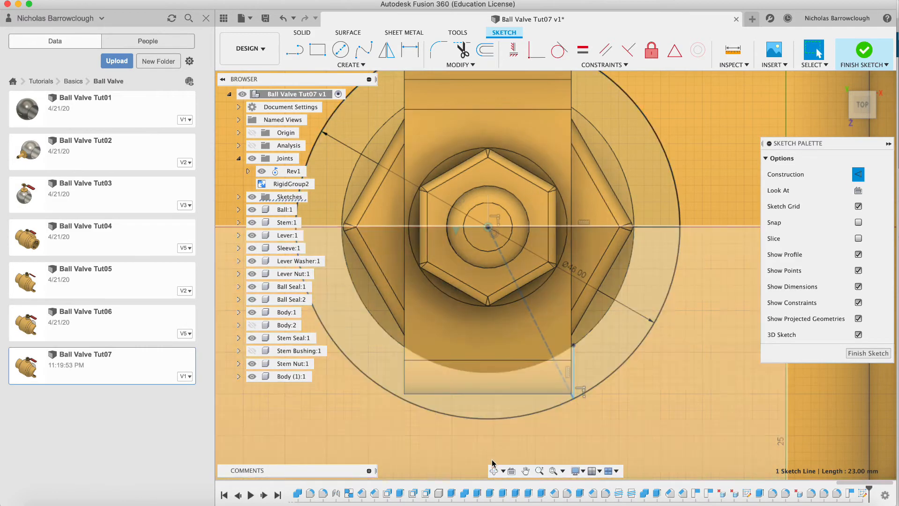
Drive the Rev1 joint to swing the lever to its other end position
click(494, 472)
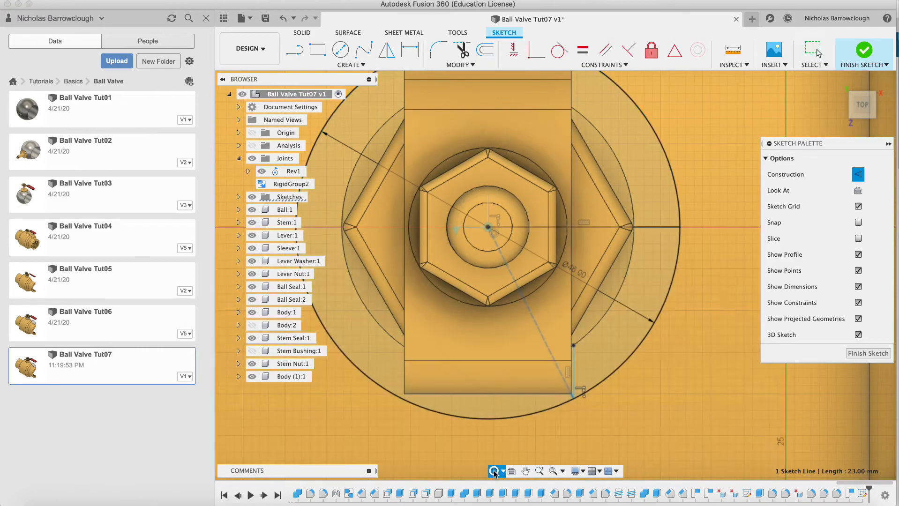
drag(632, 298, 573, 280)
key(Escape)
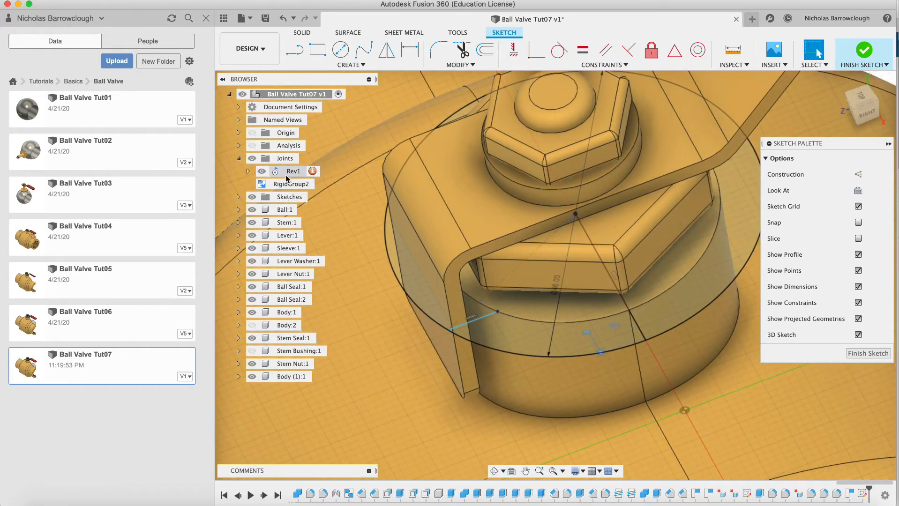
right_click(288, 172)
click(307, 192)
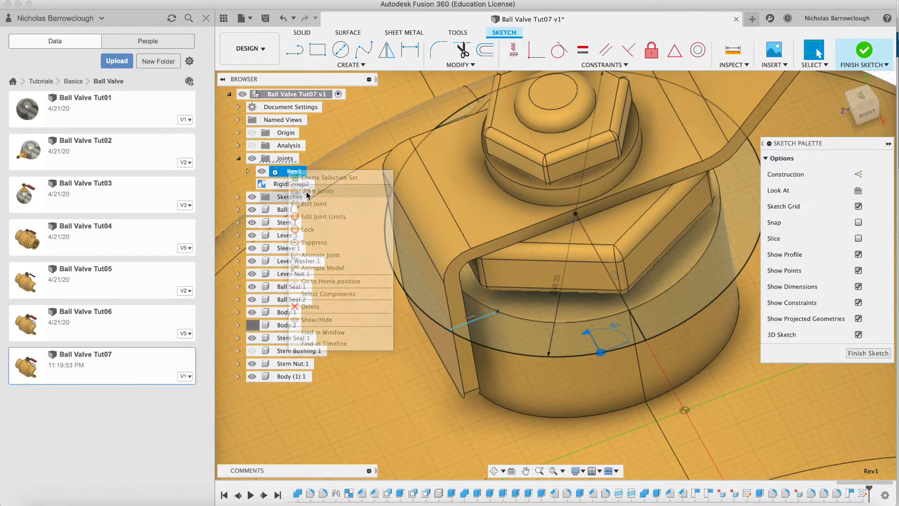
key(Return)
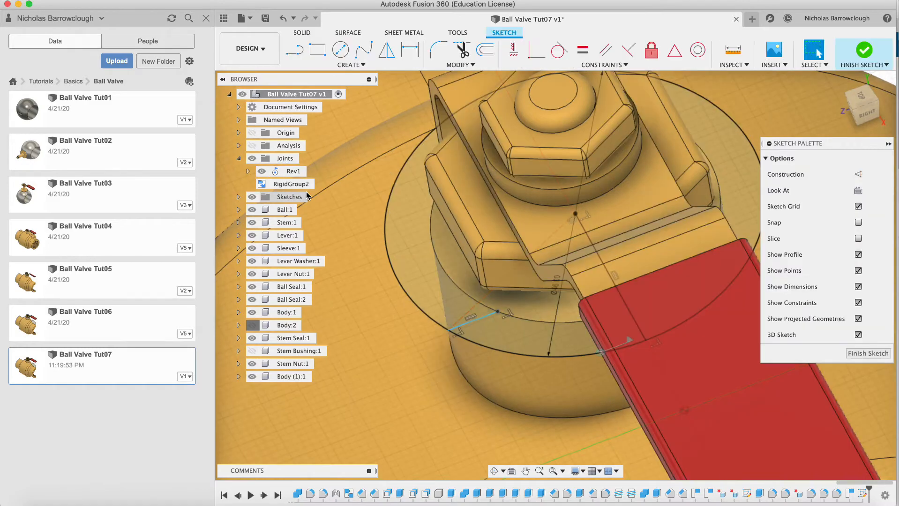
Capture the lever's moved position and draw an angled 23 mm line from the circle's centre to its edge beside the tab's outer corner
click(494, 471)
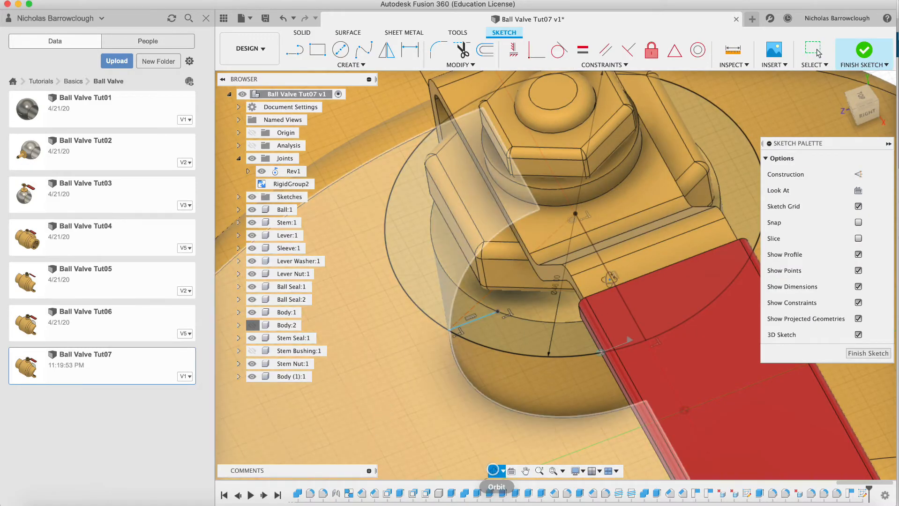
drag(632, 252, 526, 292)
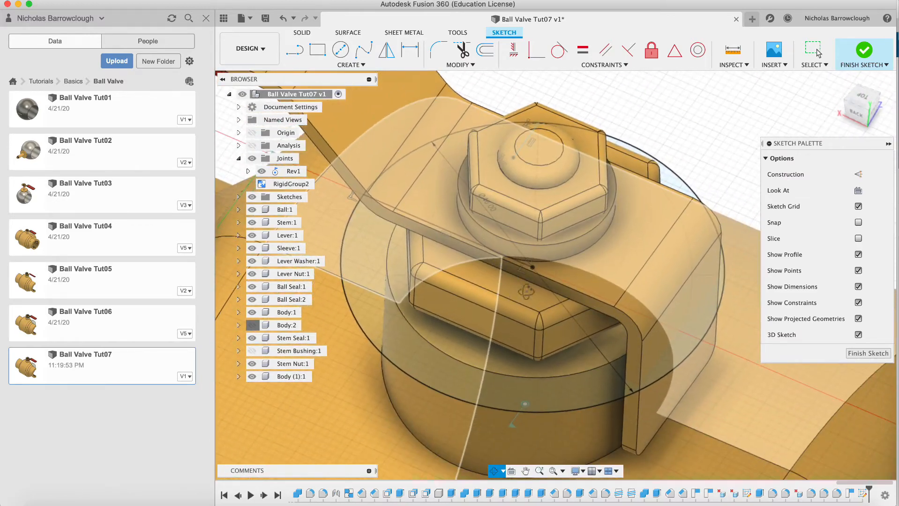
click(867, 99)
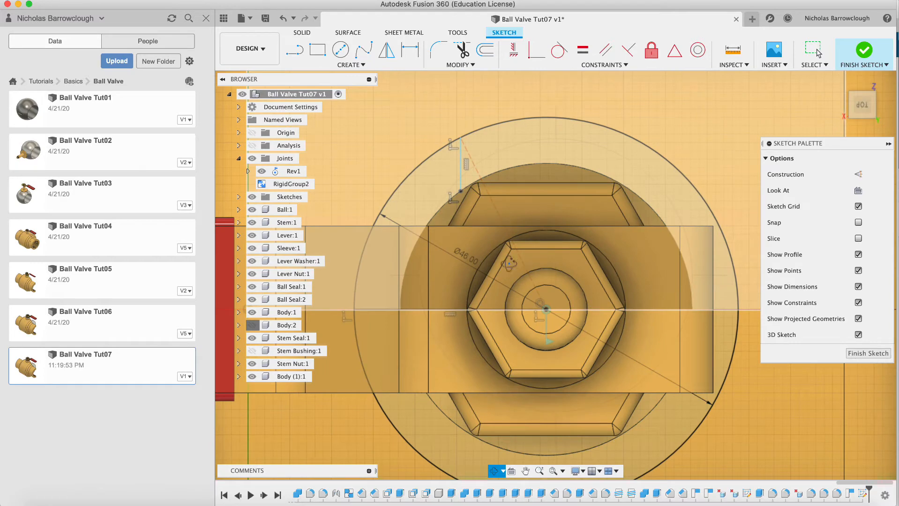
click(296, 51)
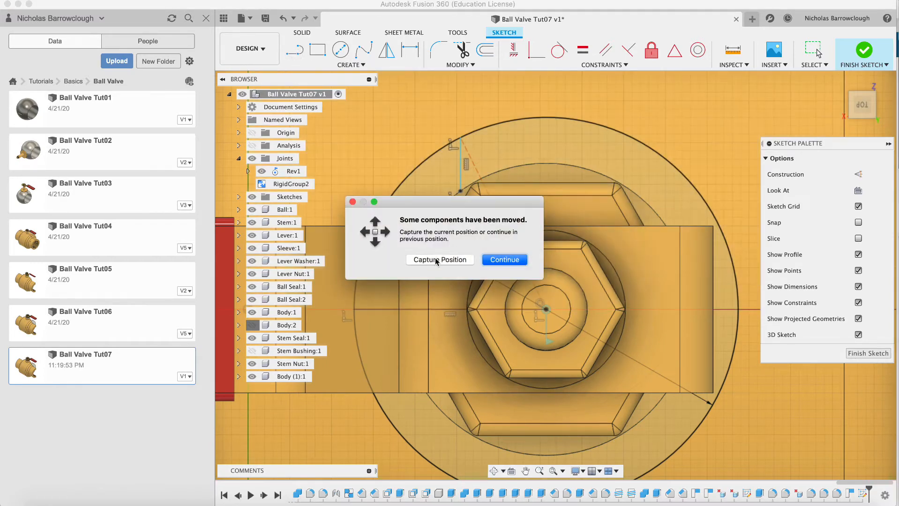
click(436, 260)
click(295, 48)
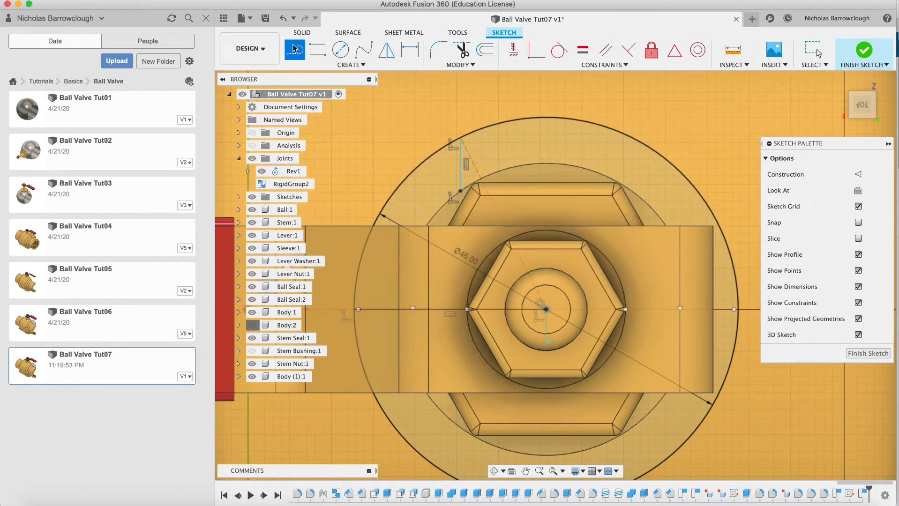
click(546, 310)
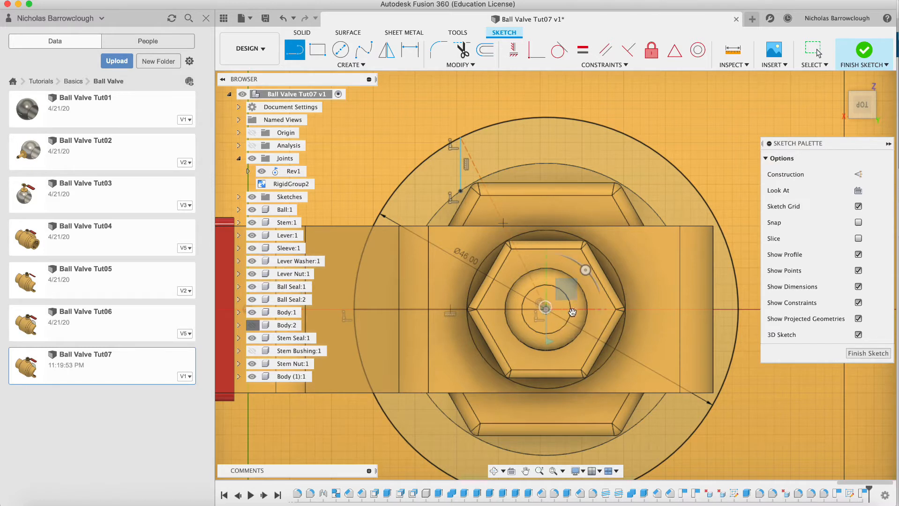
click(720, 397)
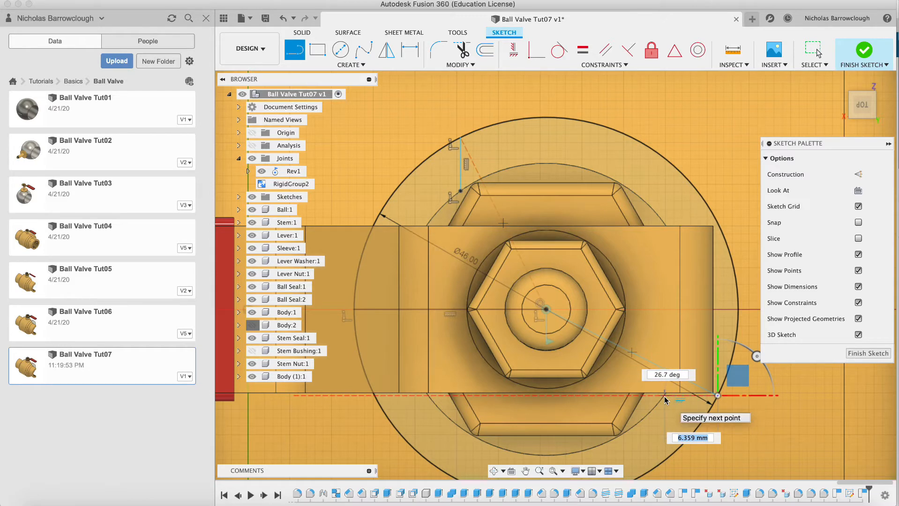
key(Escape)
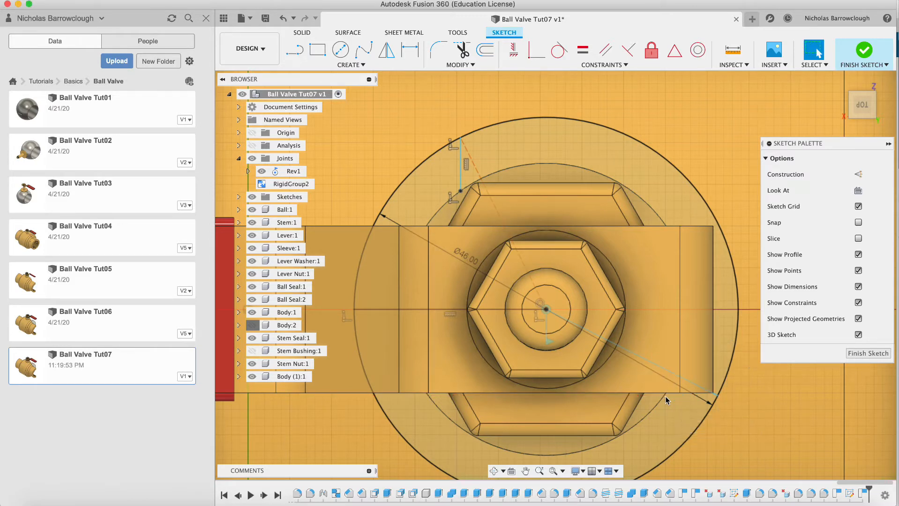
Sketch a 35 mm diameter circle concentric with the 46 mm circle
click(341, 49)
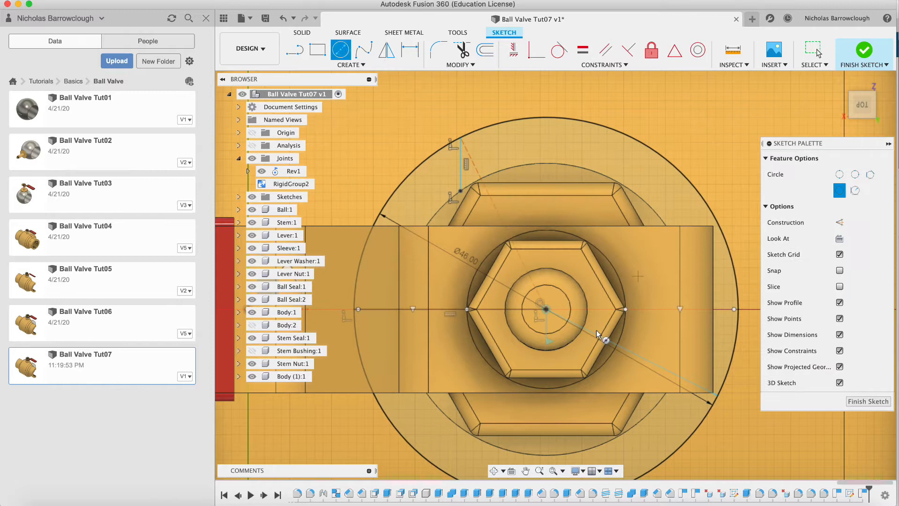
click(547, 310)
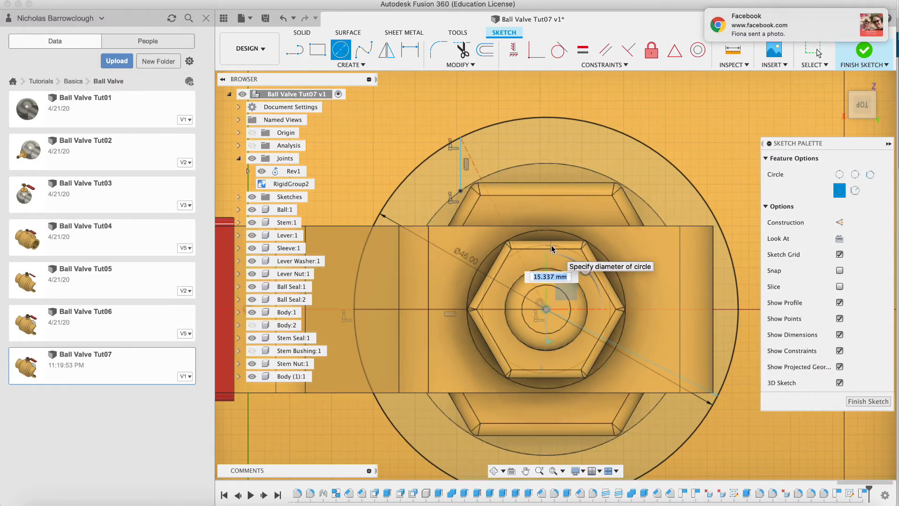
click(870, 16)
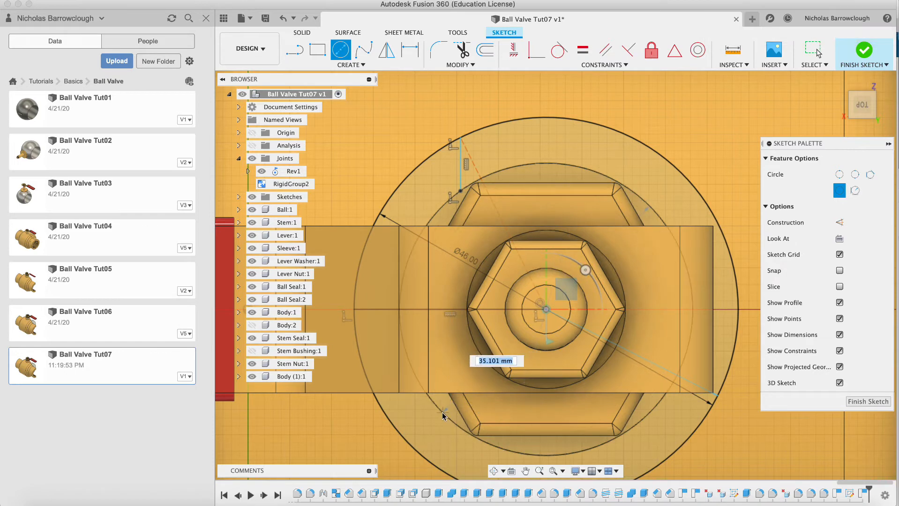
text(50)
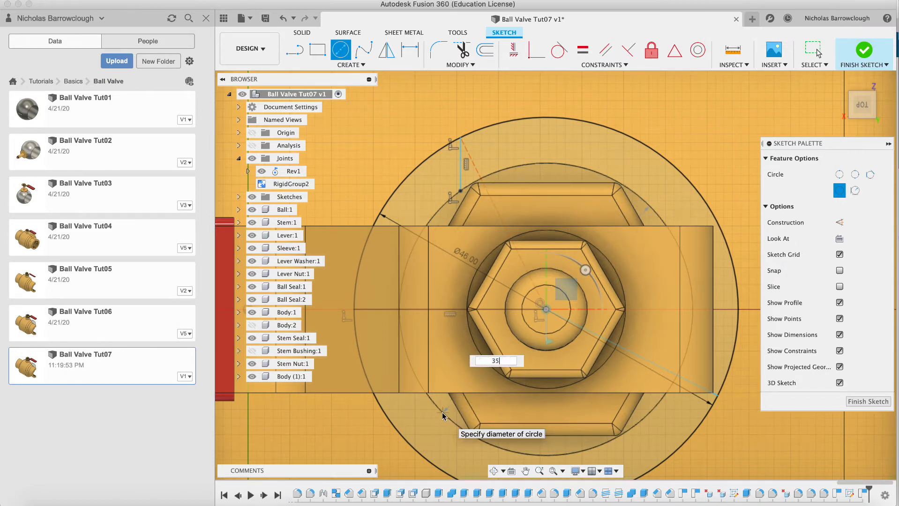
key(Return)
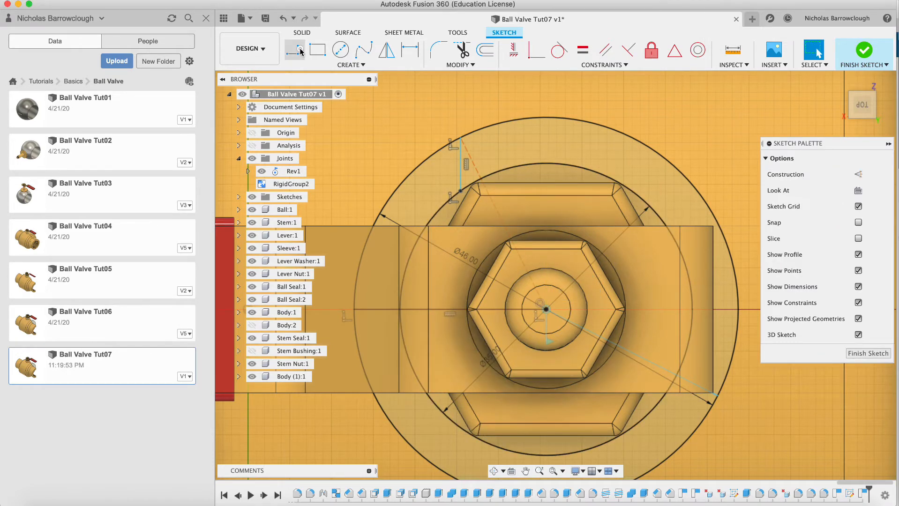
Draw a horizontal line about 6.4 mm long from the new angled line's outer end to the 35 mm circle
click(718, 396)
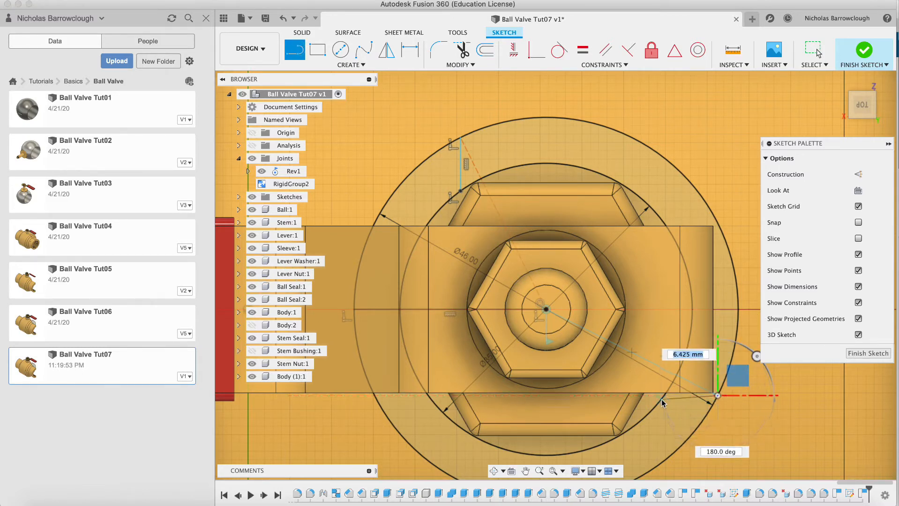
click(662, 399)
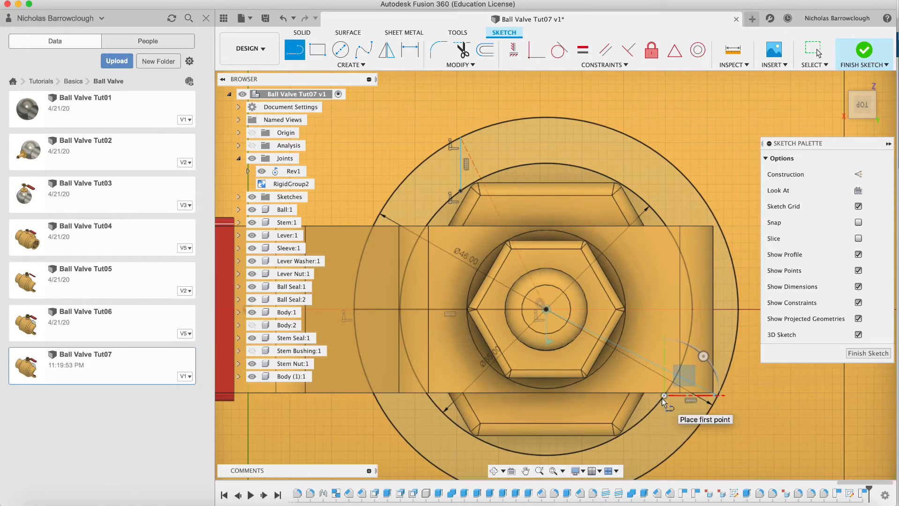
key(Escape)
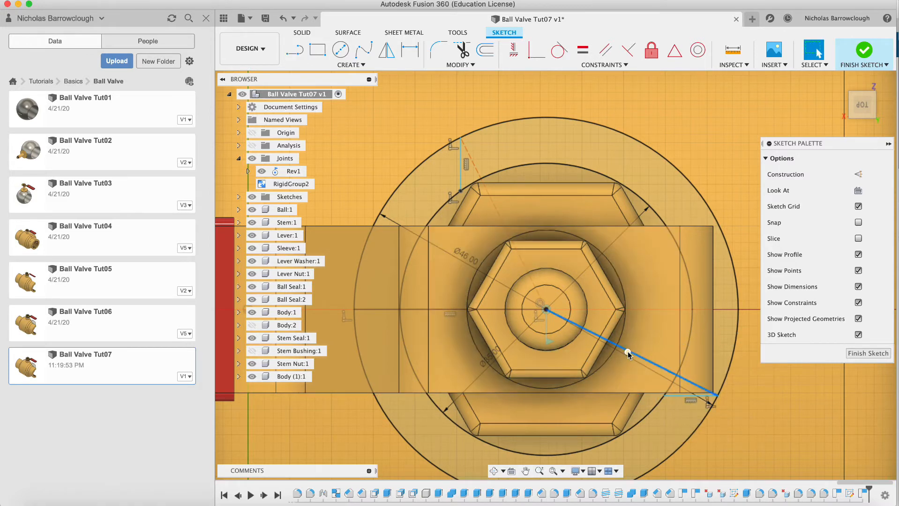
Convert the second angled 23 mm line to construction and finish the sketch
right_click(629, 355)
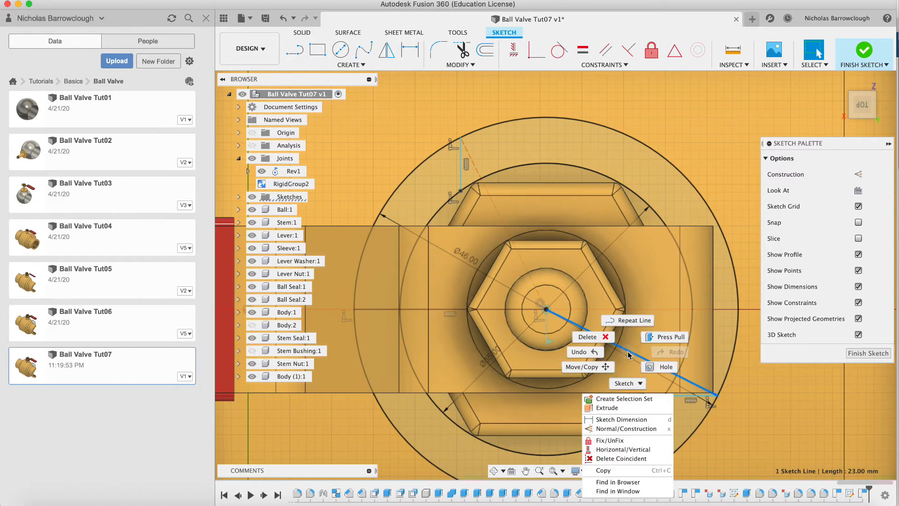
click(621, 432)
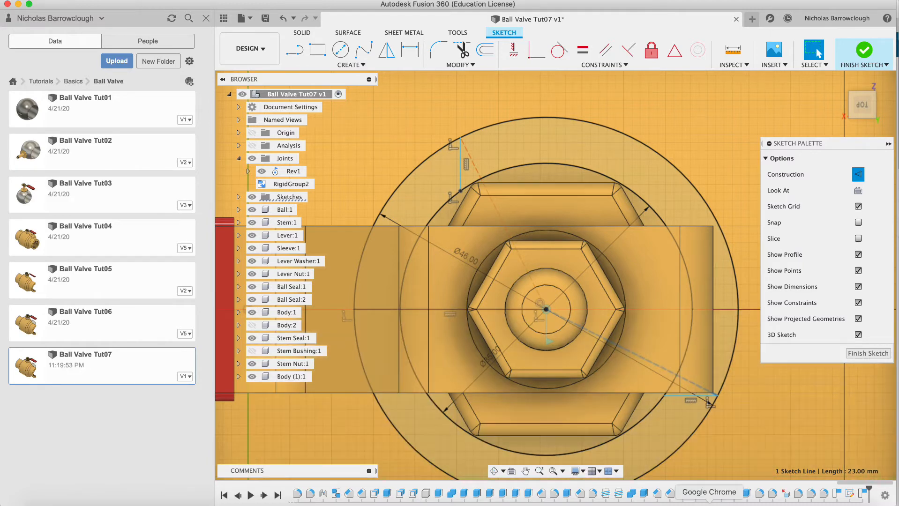
click(877, 354)
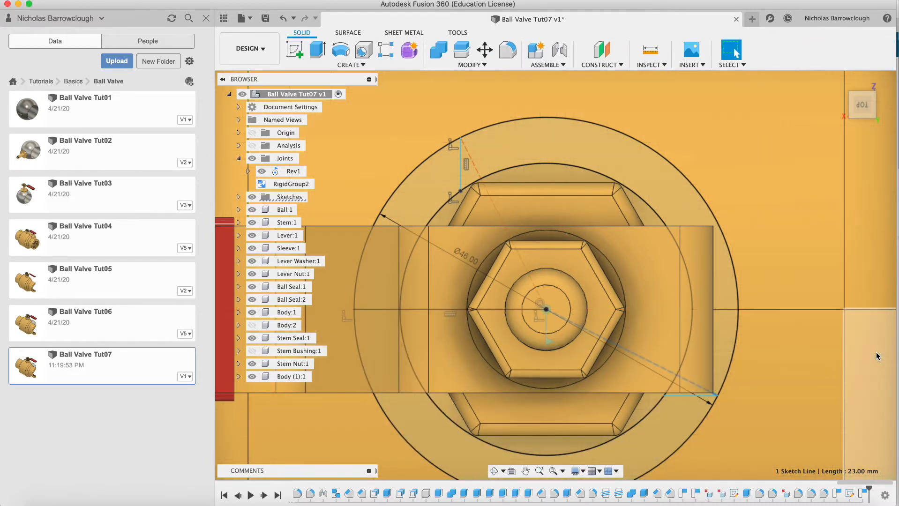
Extrude the ring segment between the two short stop lines 20.163 mm downward into the valve body with the Join operation
click(496, 472)
drag(628, 266, 767, 235)
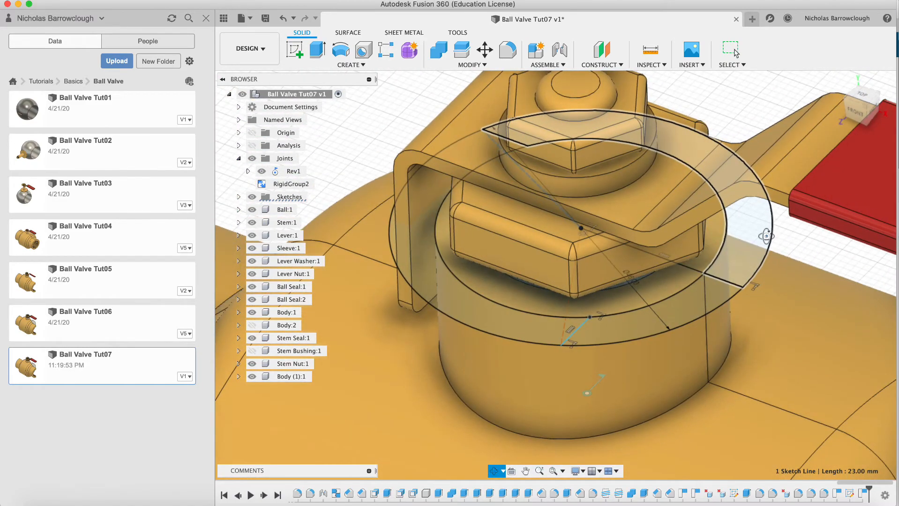
click(314, 51)
click(666, 323)
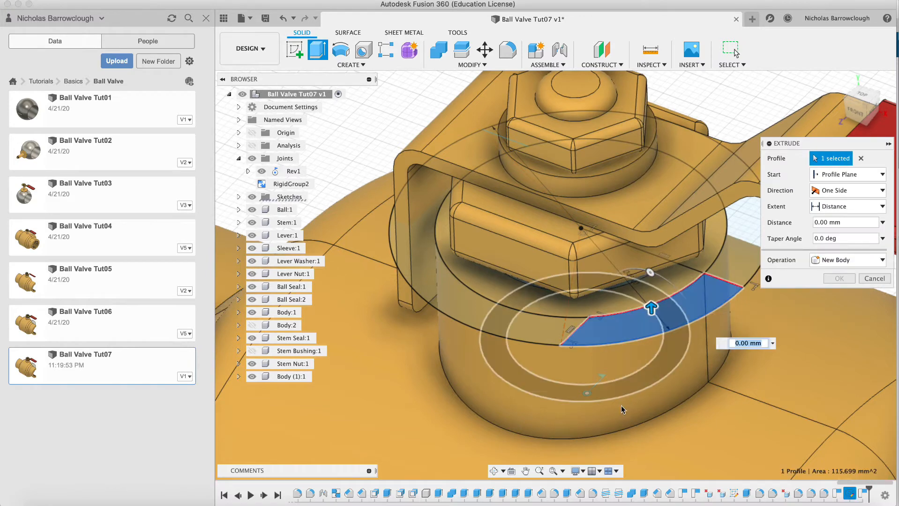
drag(652, 308, 653, 439)
middle_drag(653, 439, 658, 370)
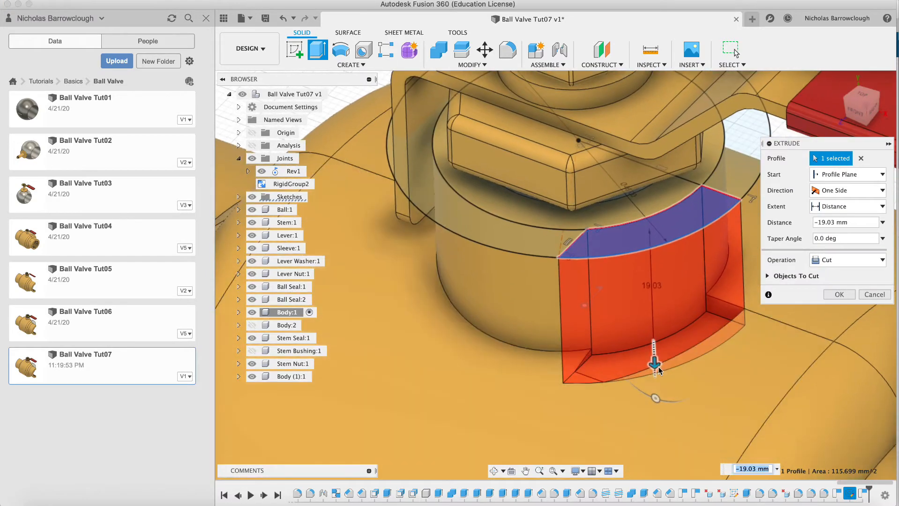
drag(653, 366, 655, 370)
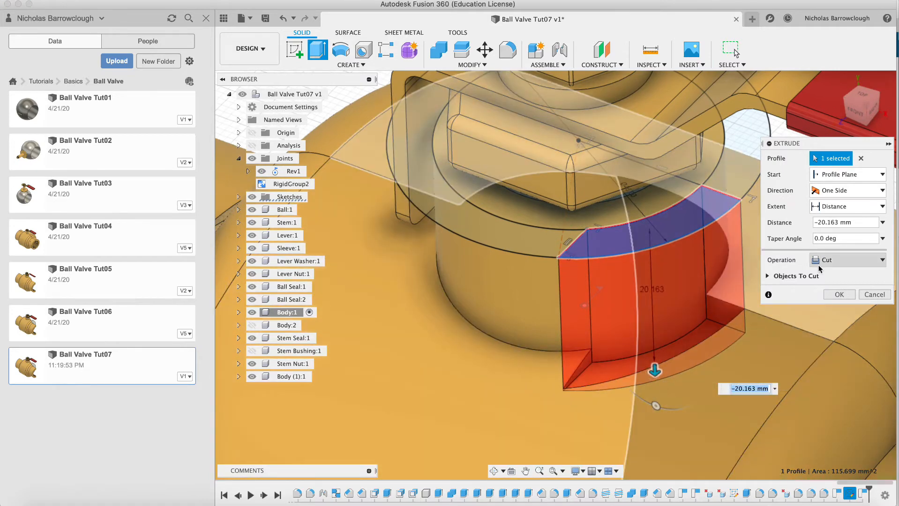
click(825, 262)
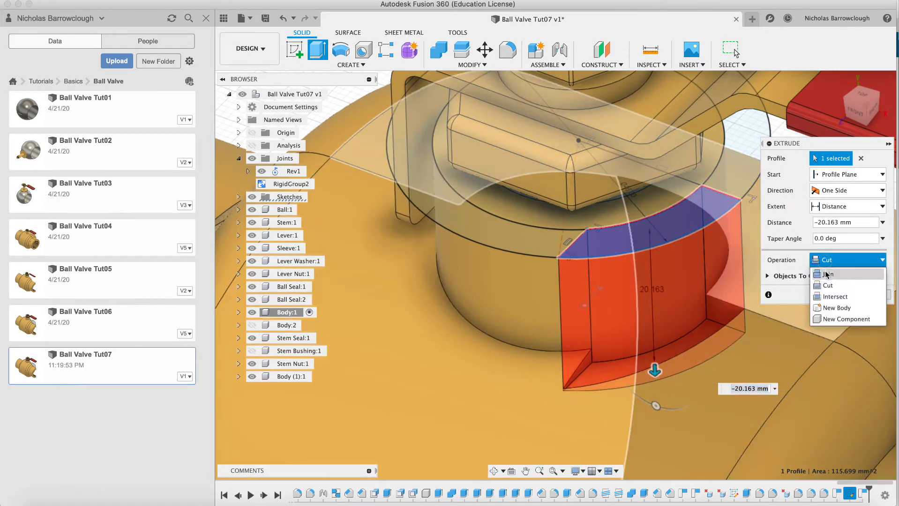
click(827, 275)
click(840, 279)
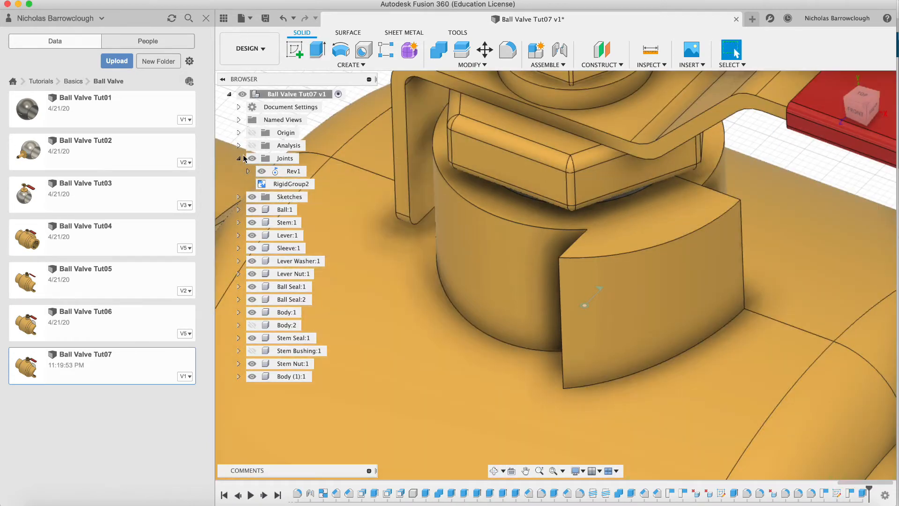
Show the stop's sketch, Sketch28, again in the model
click(239, 197)
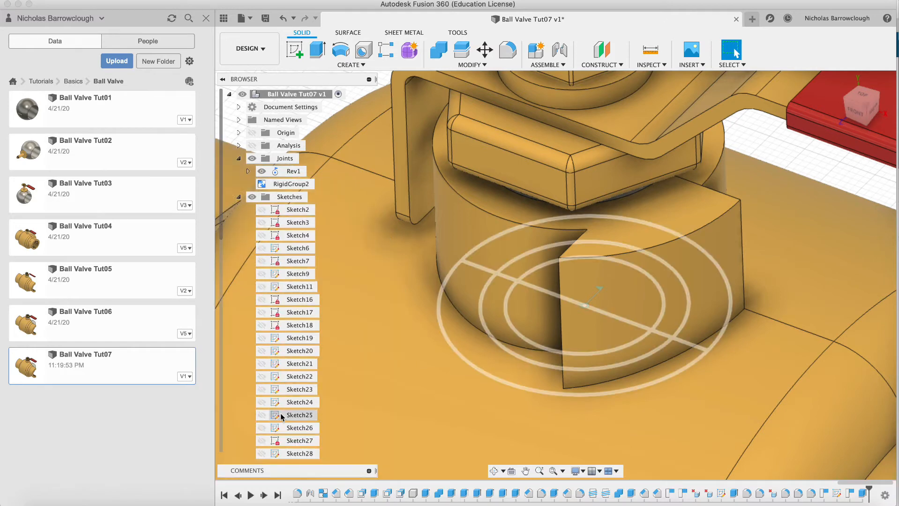
scroll(281, 417, down, 5)
click(263, 287)
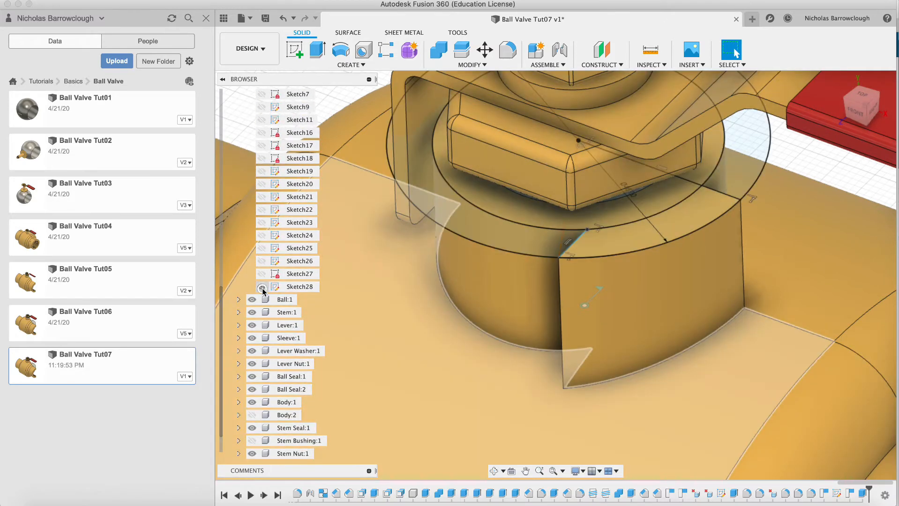
Hide Body:1 and extrude the ring segment of Sketch28 18.765 mm downward into the remaining body half with the Join operation
click(252, 402)
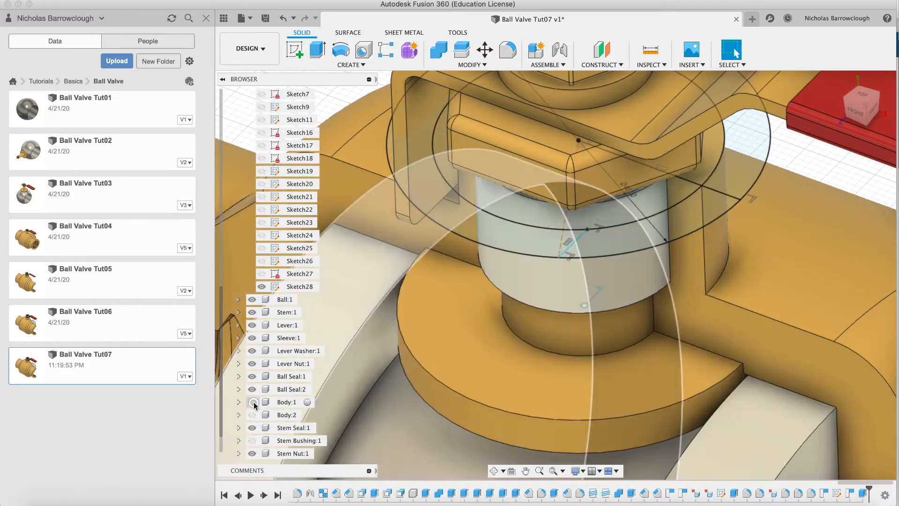
click(497, 472)
drag(539, 180, 718, 253)
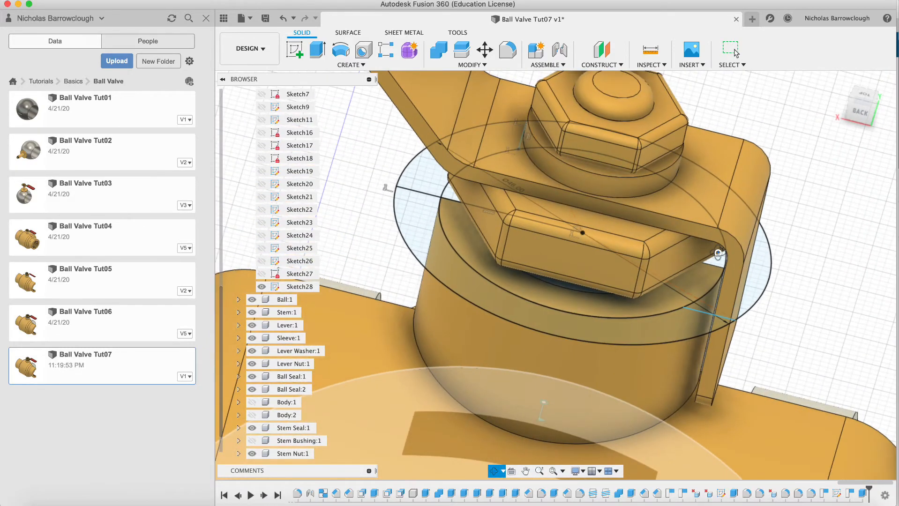
key(e)
click(484, 290)
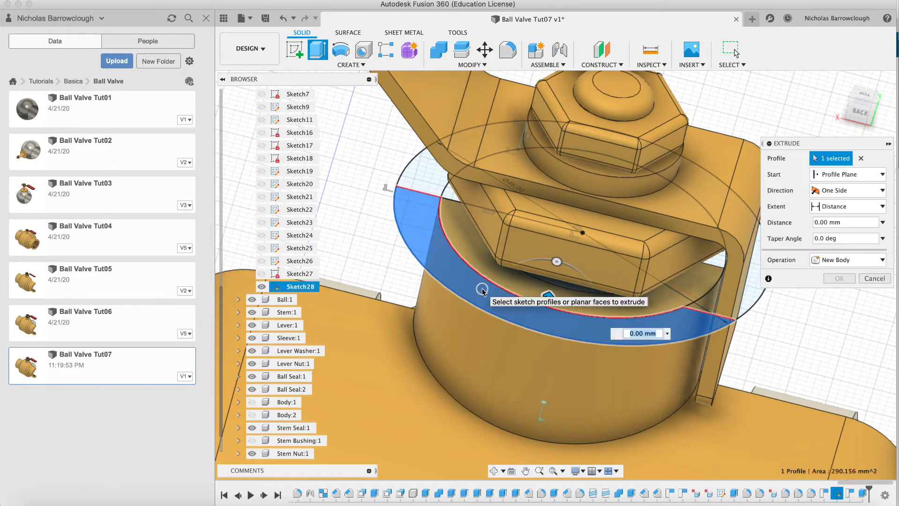
drag(548, 303, 537, 431)
shift+middle_drag(518, 426, 663, 354)
click(839, 260)
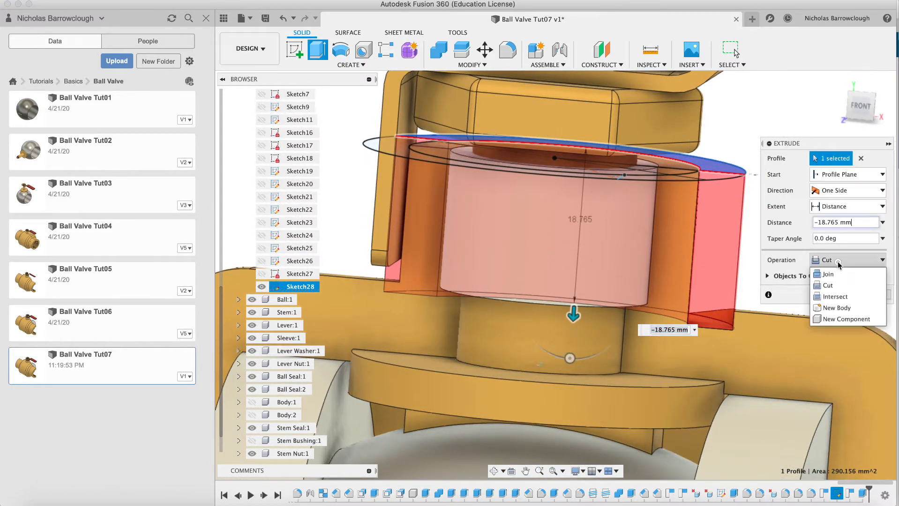
click(840, 276)
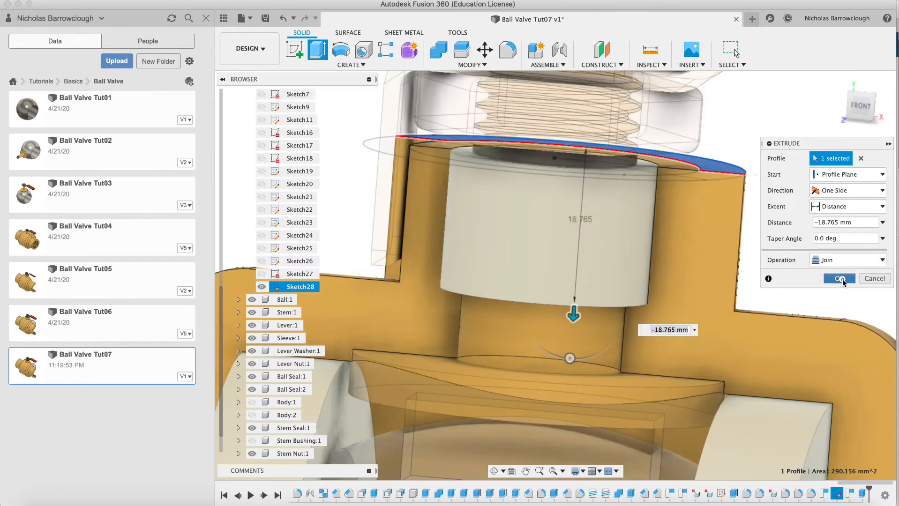
click(840, 280)
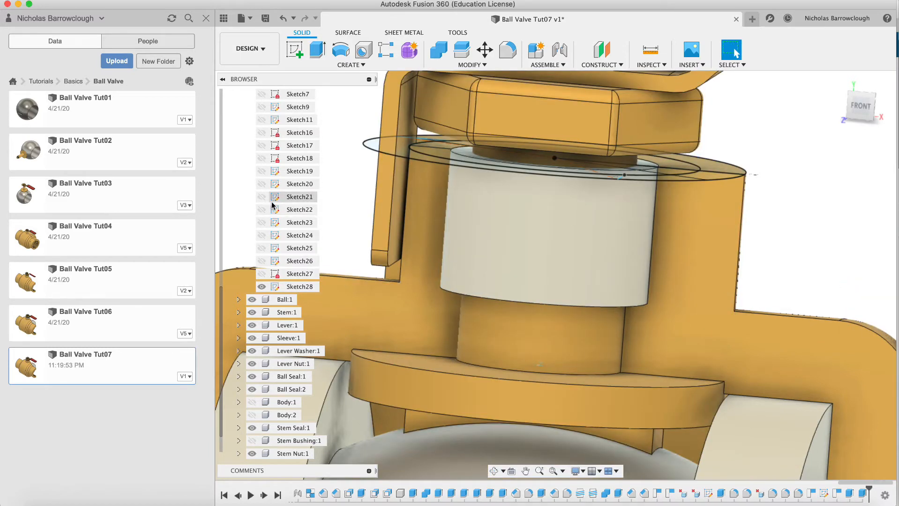
Hide Sketch28, collapse the sketch list and show the Body:1 component again
click(262, 287)
scroll(298, 197, up, 5)
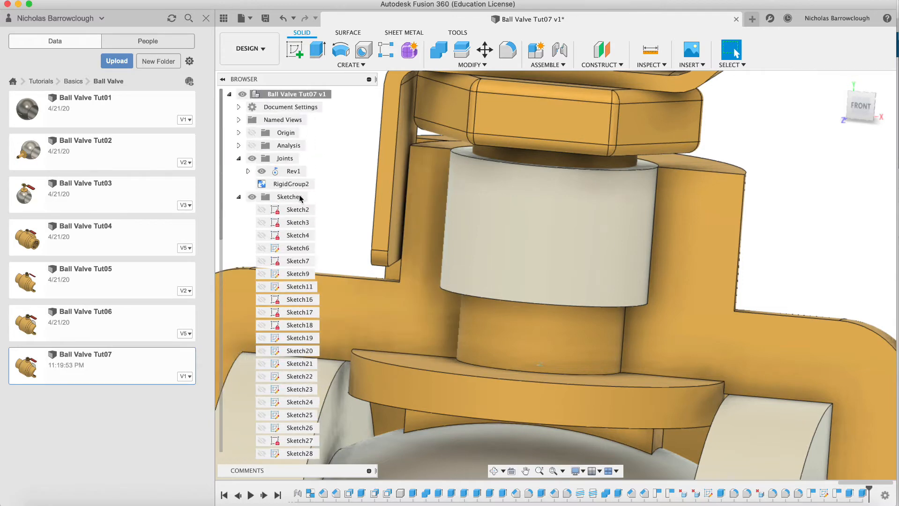
click(239, 197)
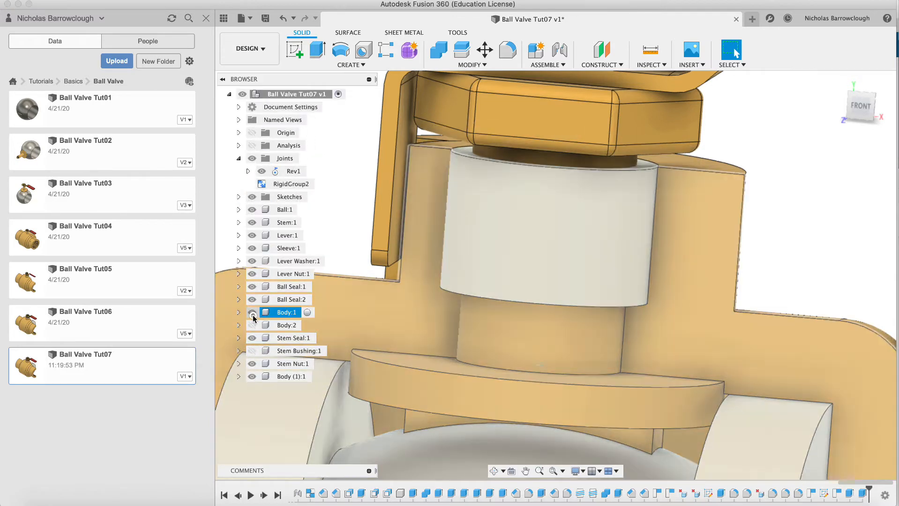
click(252, 313)
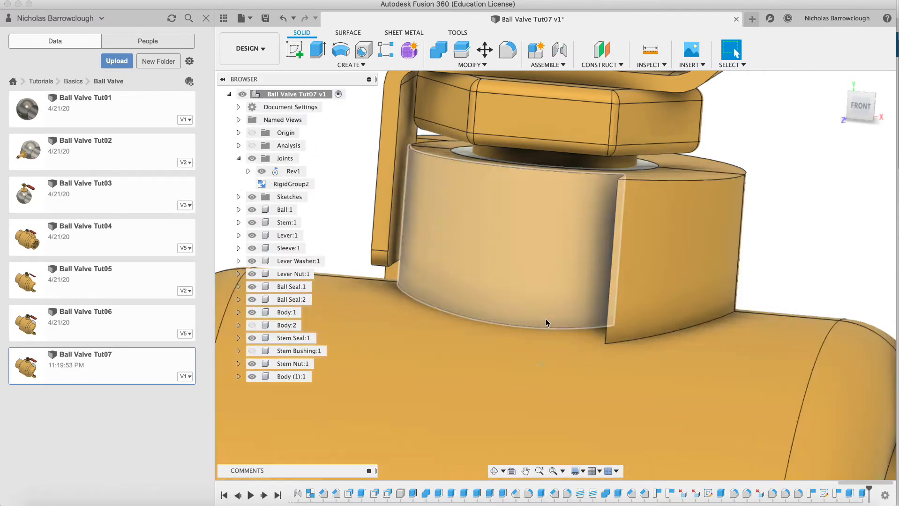
Hide the Lever:1 component to expose the end of the stop beside the valve neck
click(538, 473)
drag(585, 295, 582, 243)
click(494, 472)
drag(647, 328, 631, 263)
click(539, 471)
drag(484, 201, 554, 279)
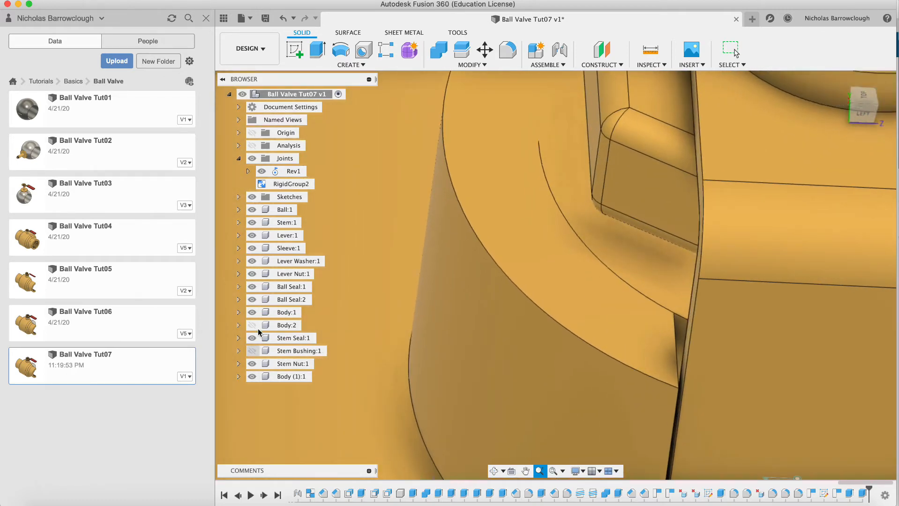
click(254, 237)
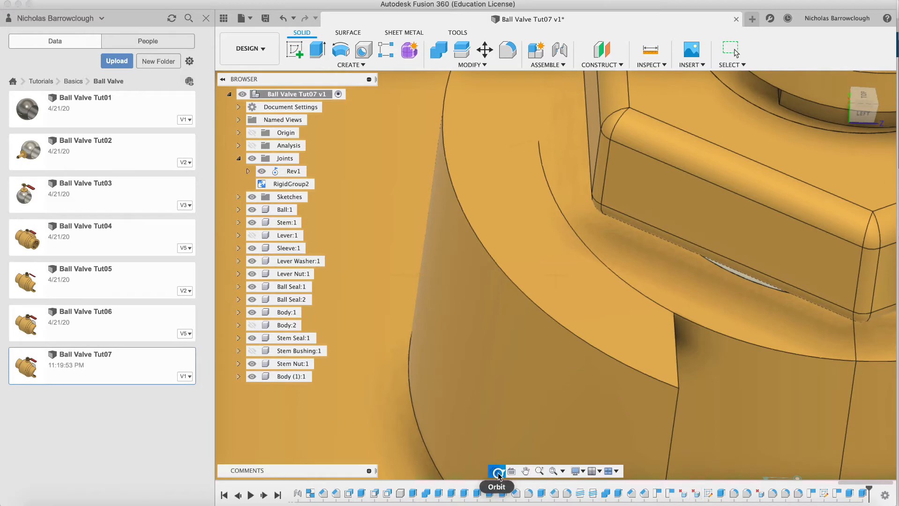
click(498, 473)
drag(610, 257, 589, 243)
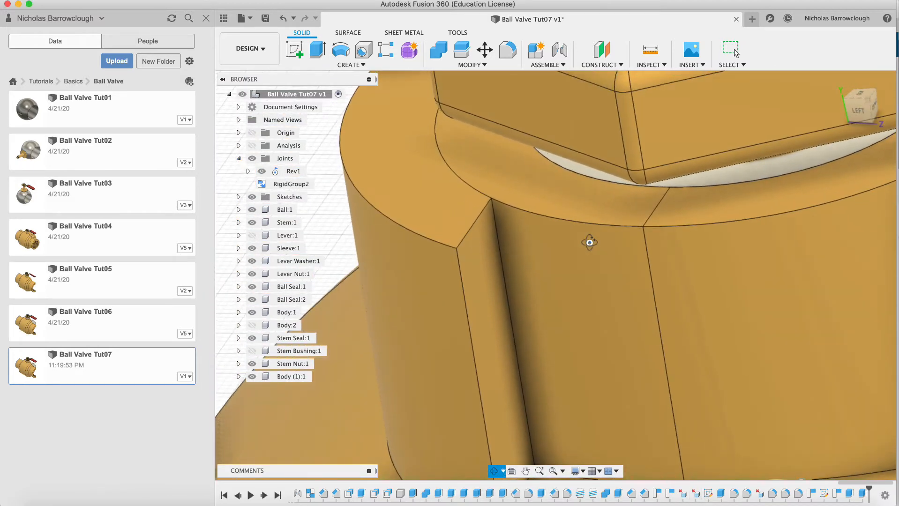
key(Escape)
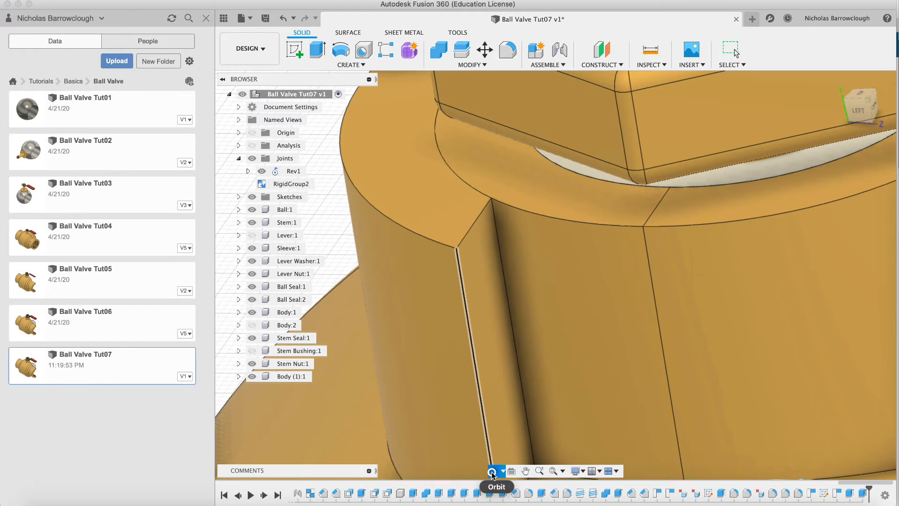
Try to offset the curved neck face next to the stop by 0.2 mm with Press Pull
click(492, 472)
drag(582, 235, 562, 276)
scroll(562, 276, left, 5)
scroll(562, 275, up, 3)
key(Escape)
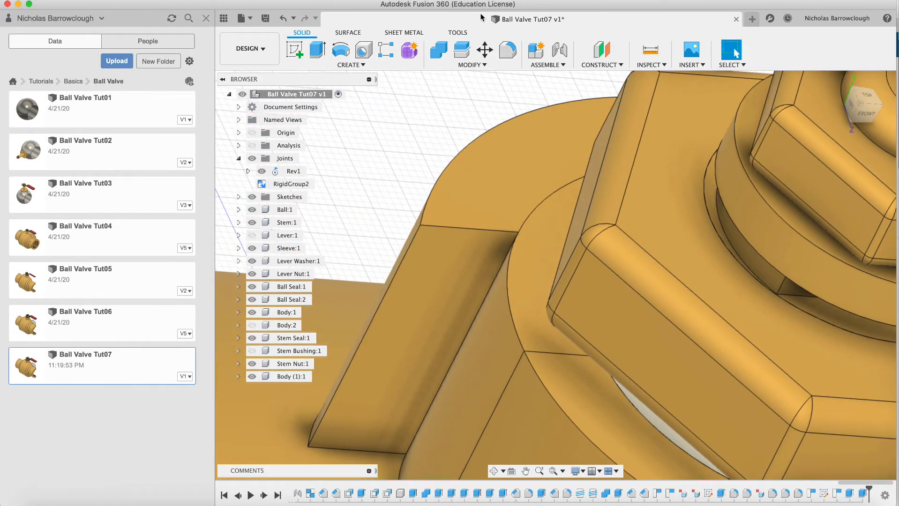
click(471, 64)
click(450, 77)
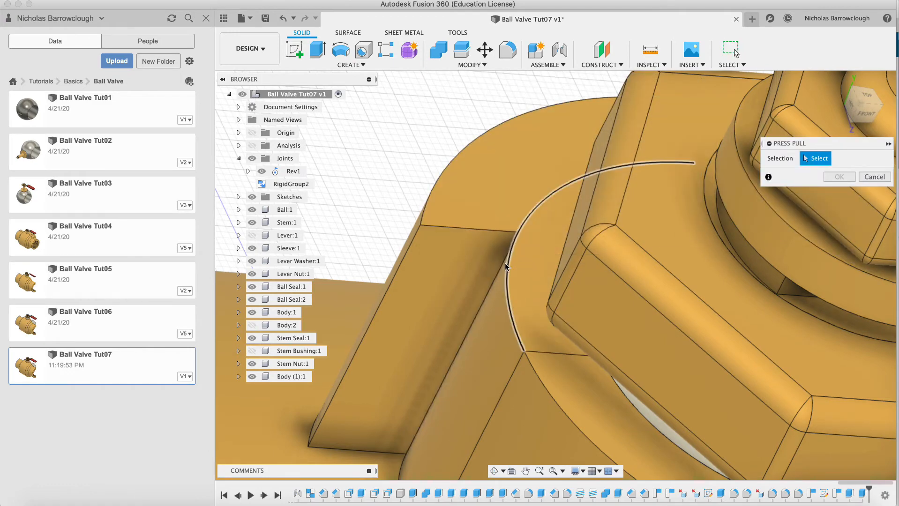
click(500, 273)
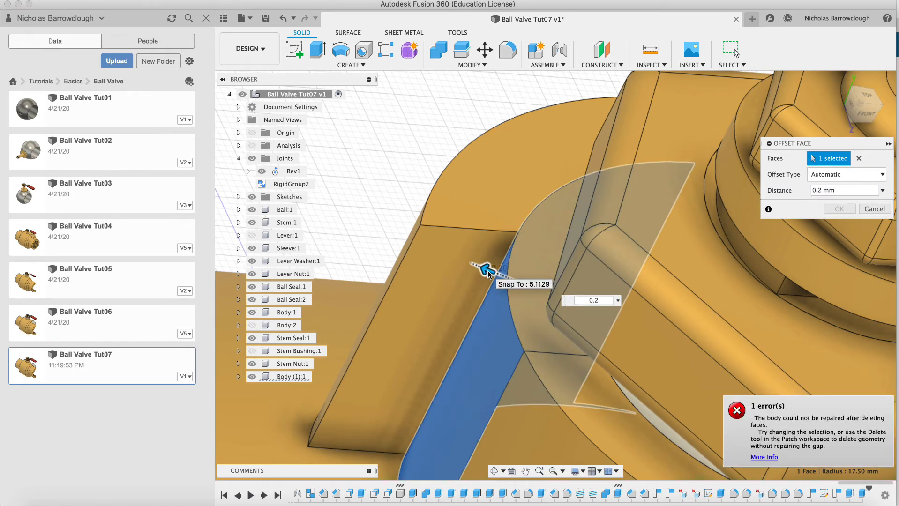
click(880, 213)
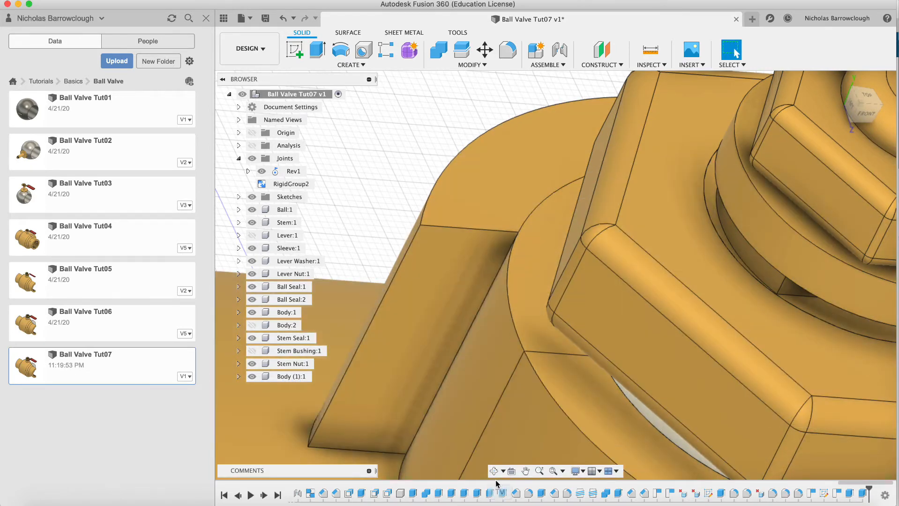
Examine the corner where the stop meets the valve neck up close, from the side and from above
click(494, 471)
drag(530, 277, 588, 301)
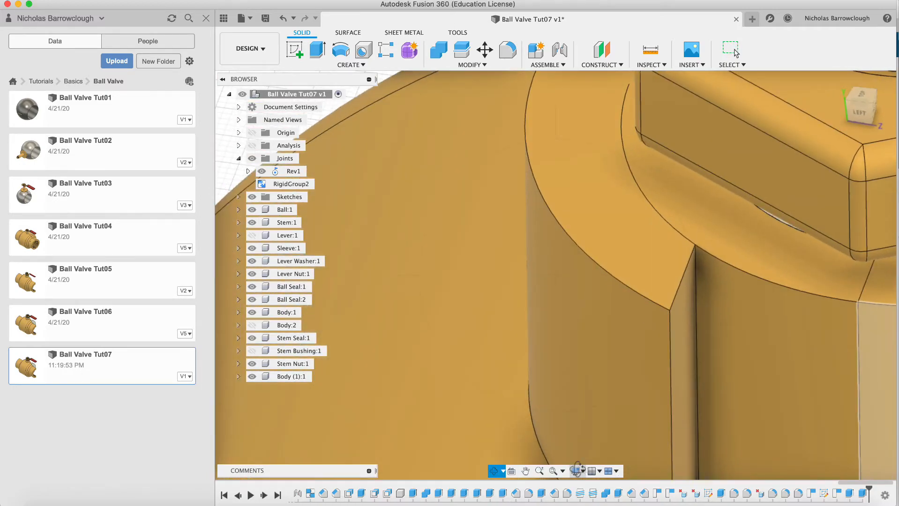
click(539, 471)
drag(767, 206, 600, 275)
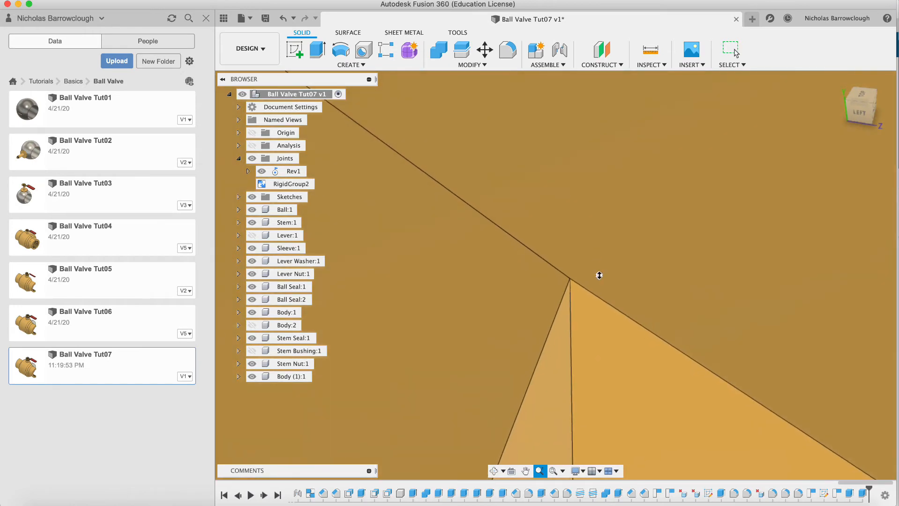
drag(624, 238, 635, 264)
right_click(636, 266)
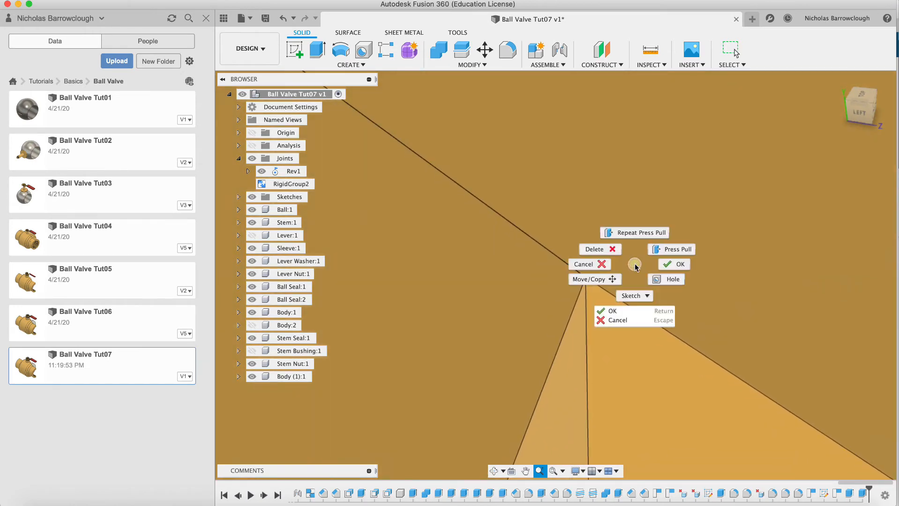
key(Escape)
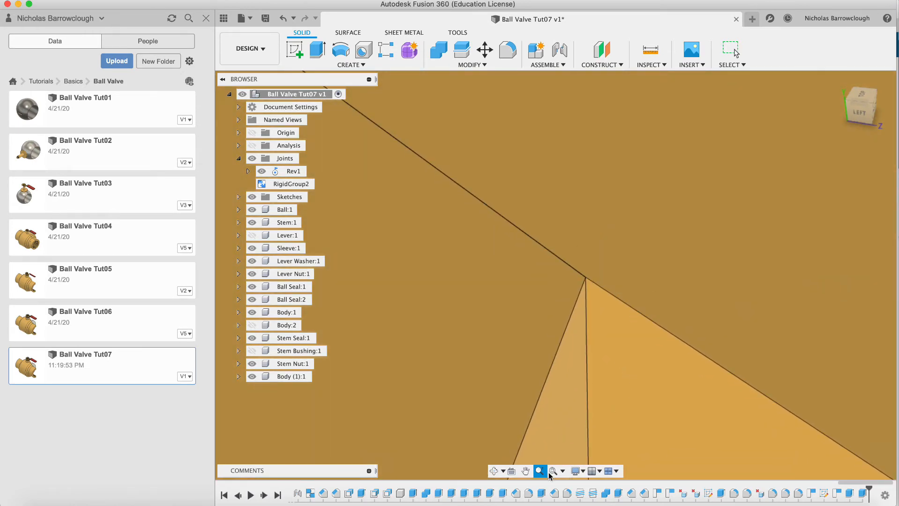
drag(602, 393, 564, 61)
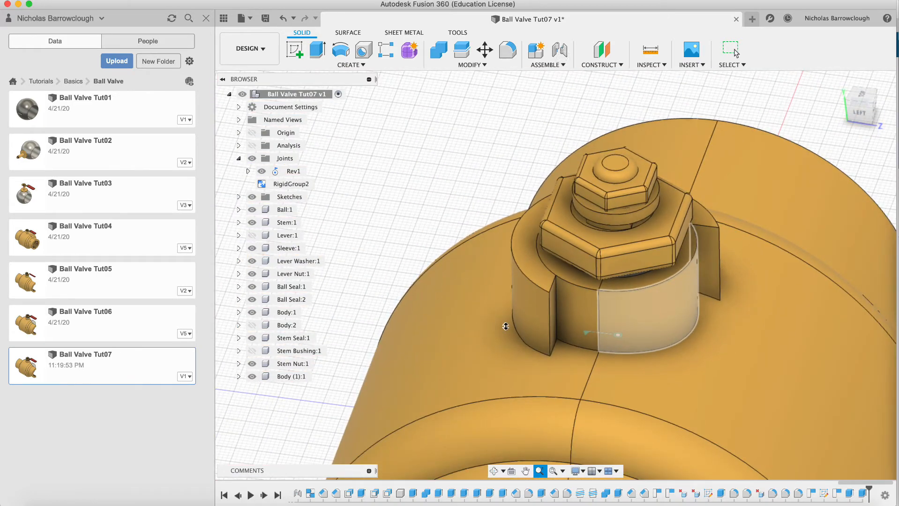
drag(540, 211, 565, 274)
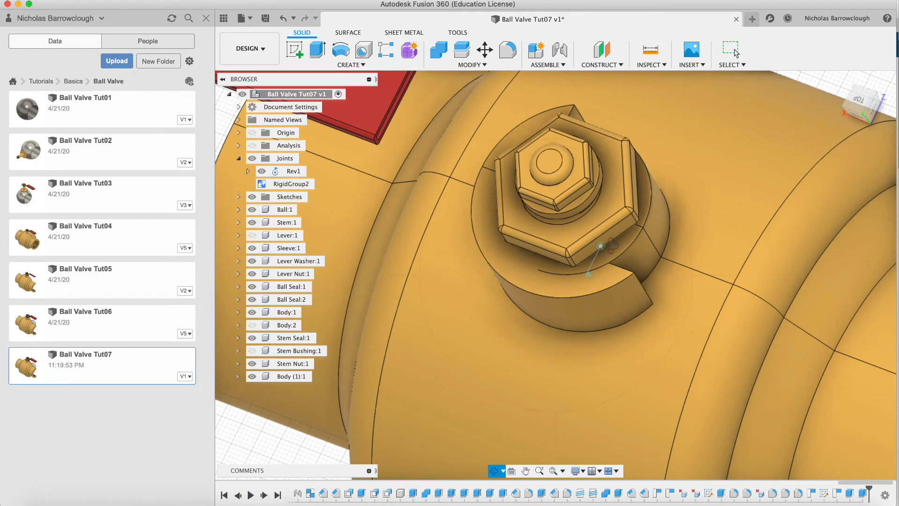
click(542, 472)
drag(618, 225, 623, 290)
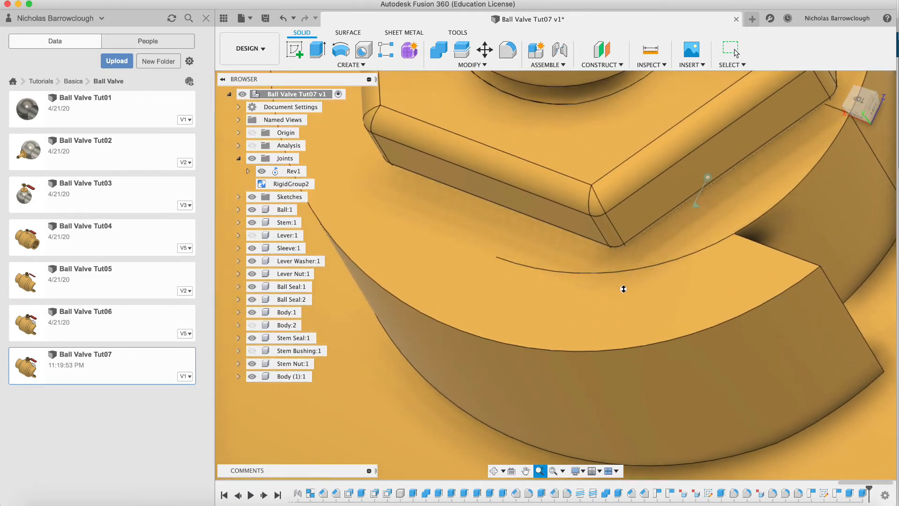
click(861, 102)
key(Escape)
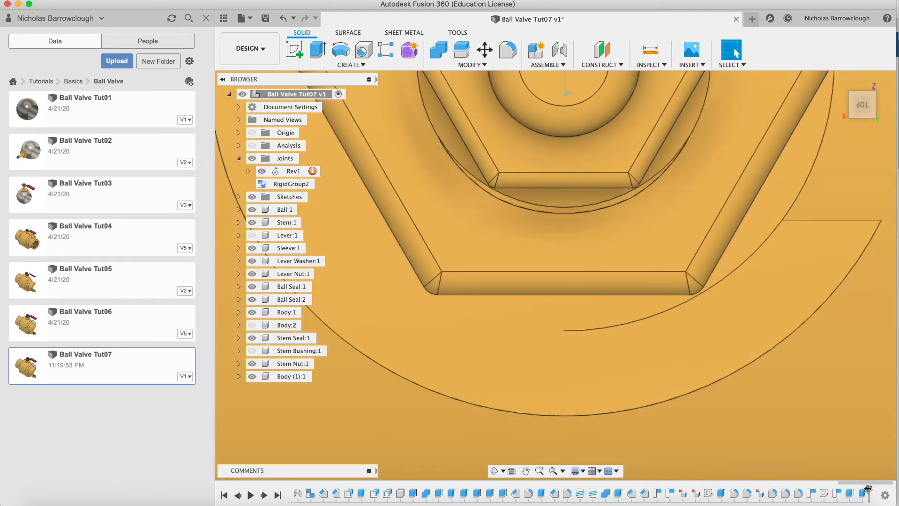
Roll the design history back to just after Sketch28 and open that sketch for editing
drag(869, 490, 823, 489)
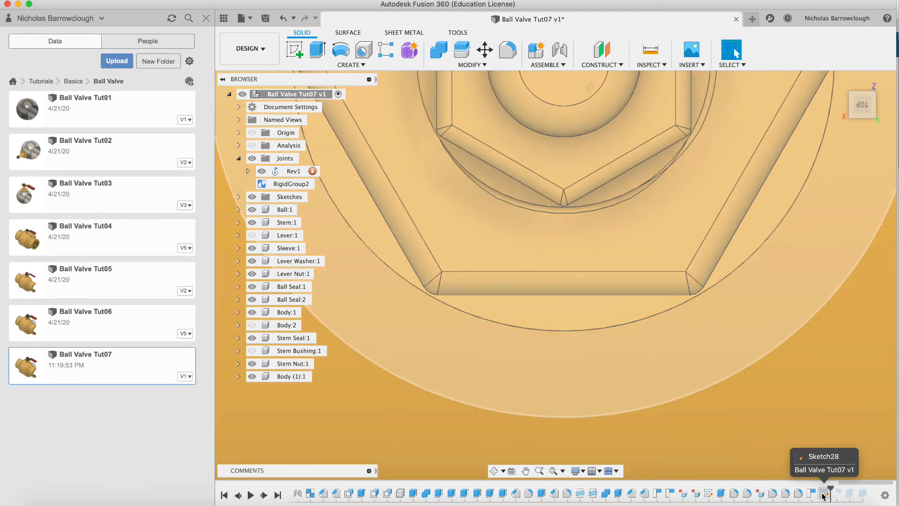
right_click(822, 490)
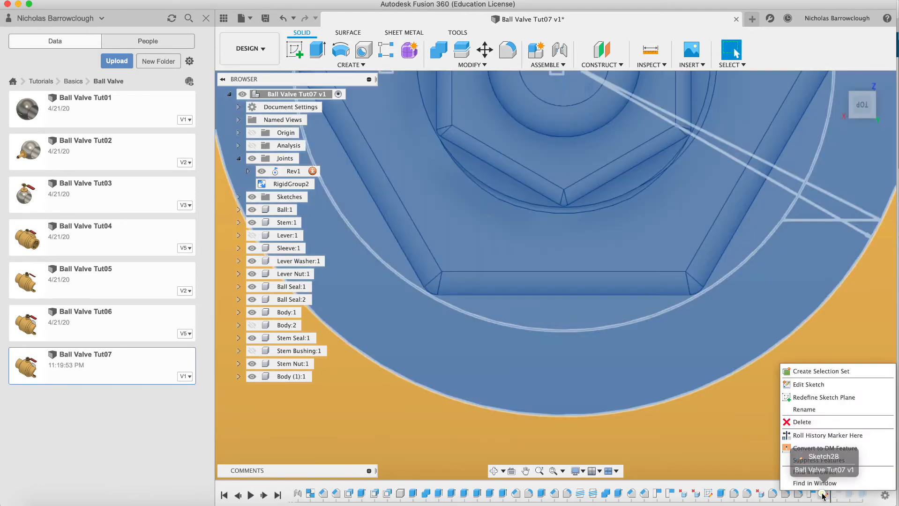
click(806, 385)
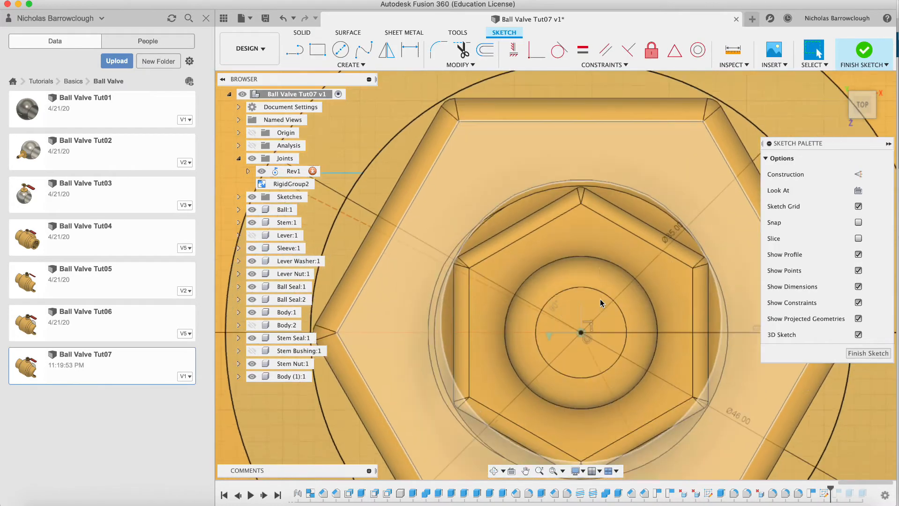
Delete the short vertical stop line and the 35 mm circle around the valve neck from the sketch
click(539, 471)
drag(567, 300, 565, 257)
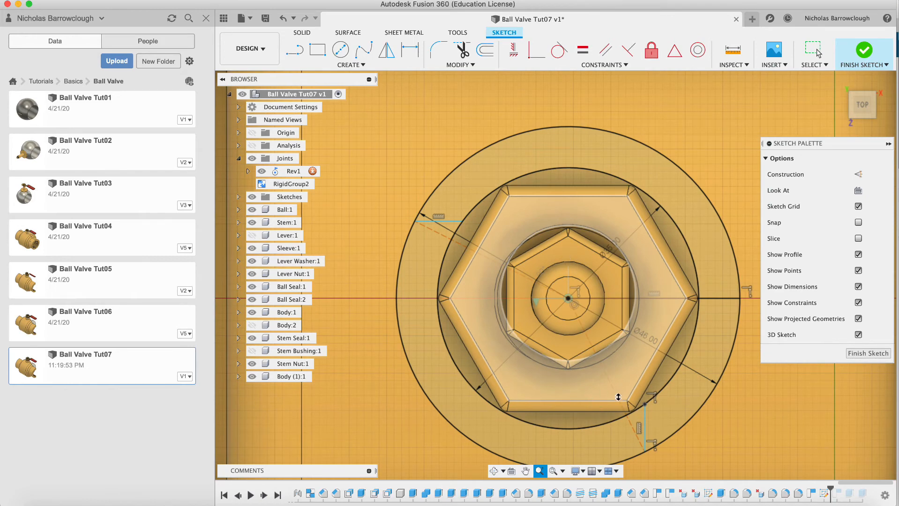
drag(577, 400, 578, 410)
scroll(577, 411, up, 5)
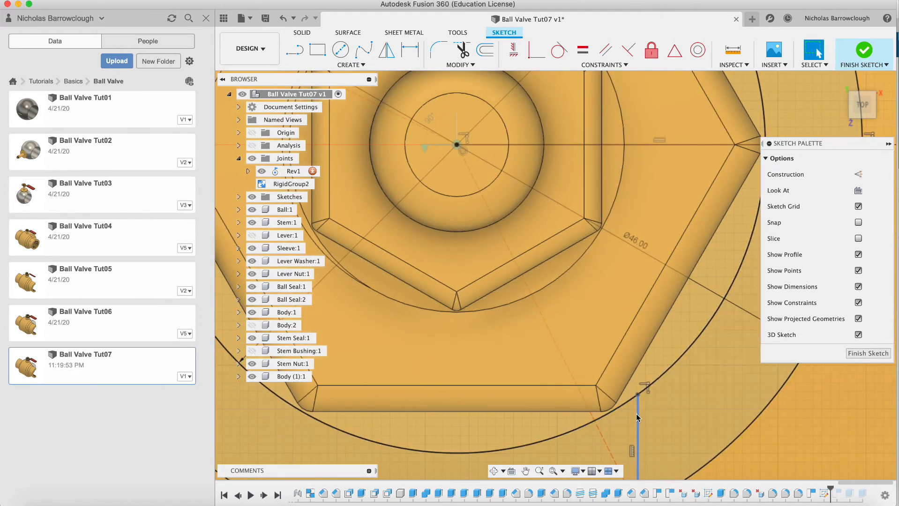
click(671, 368)
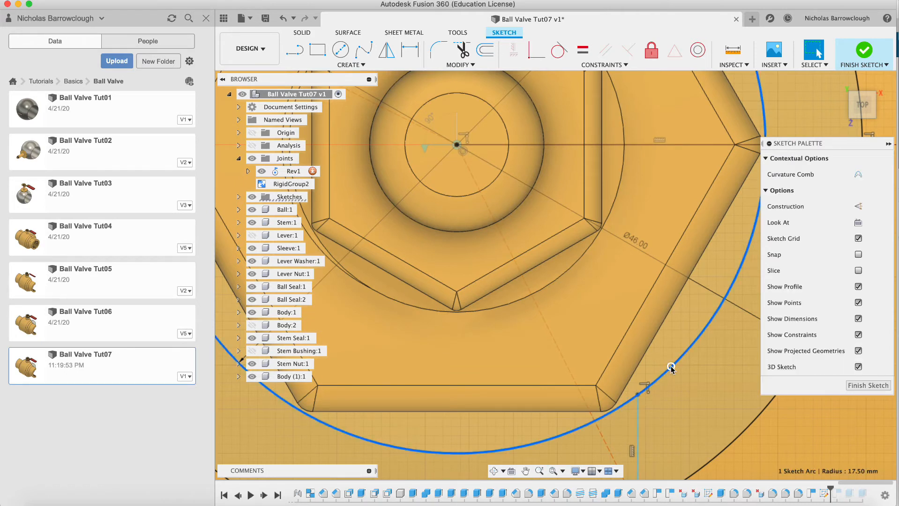
right_click(671, 369)
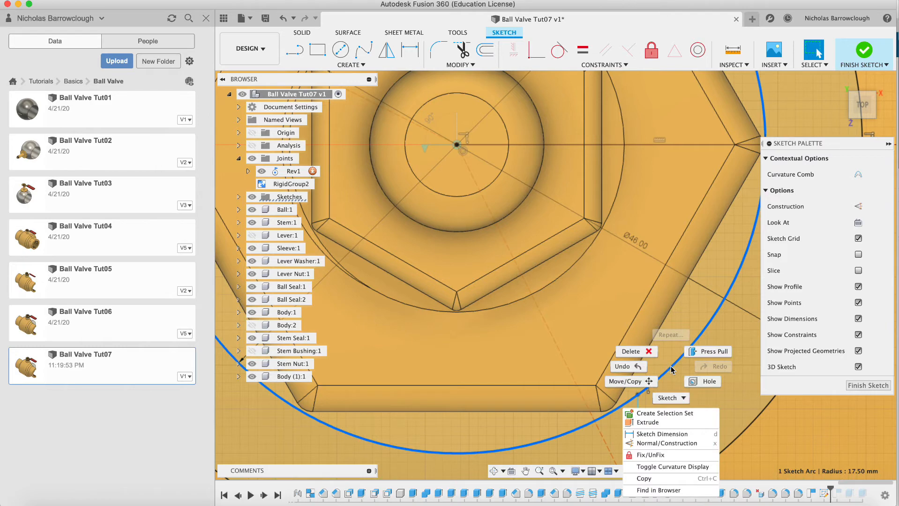
click(671, 369)
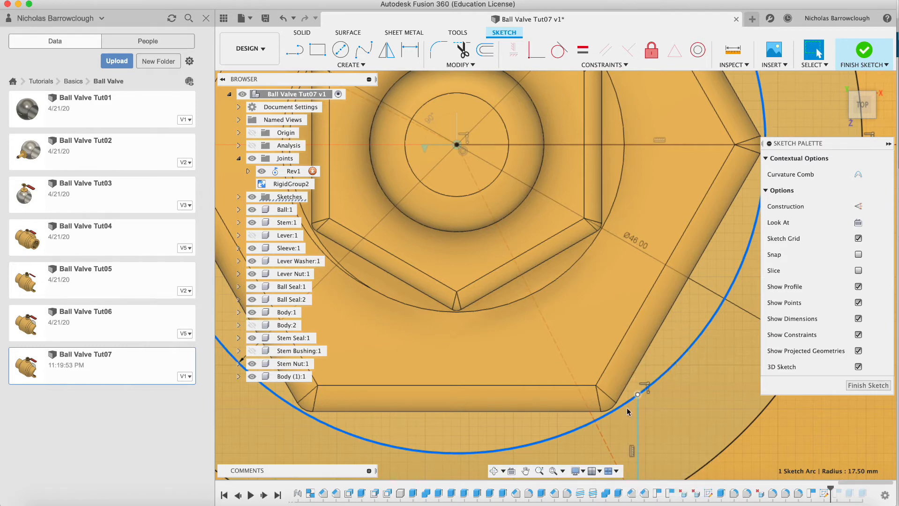
click(638, 410)
key(Delete)
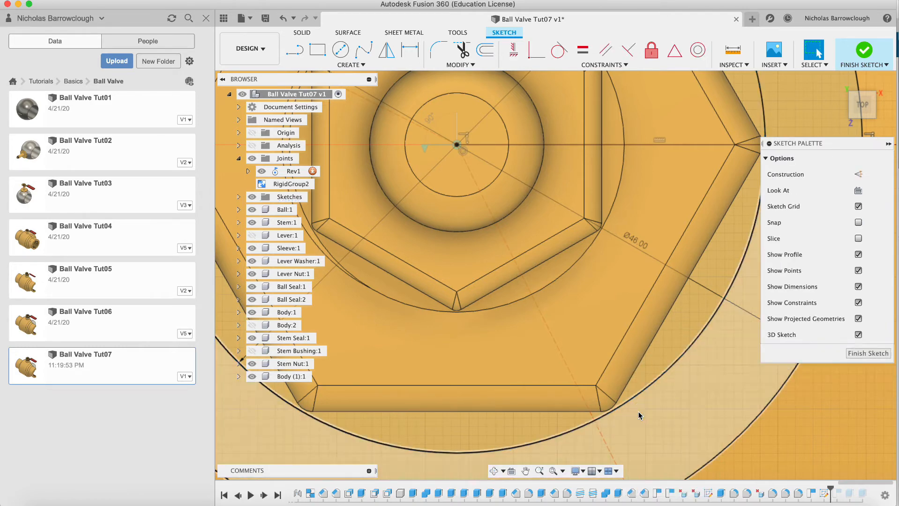
click(670, 369)
key(Delete)
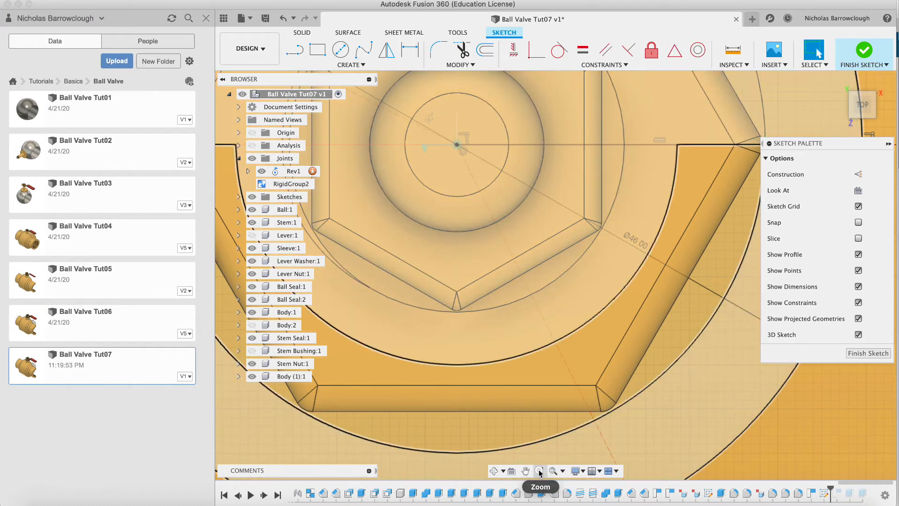
Try to delete the lower arc just outside the large hex nut from the sketch
click(539, 471)
drag(708, 351, 707, 315)
key(Escape)
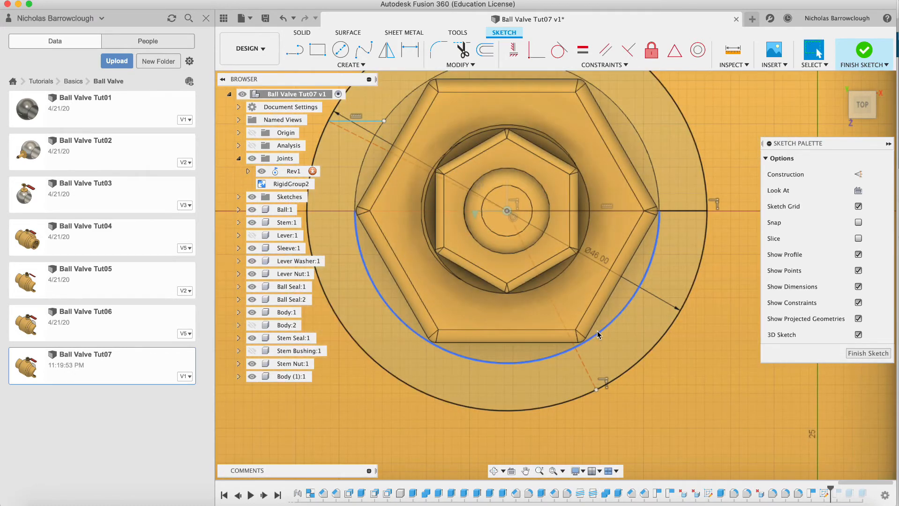
click(599, 335)
key(Delete)
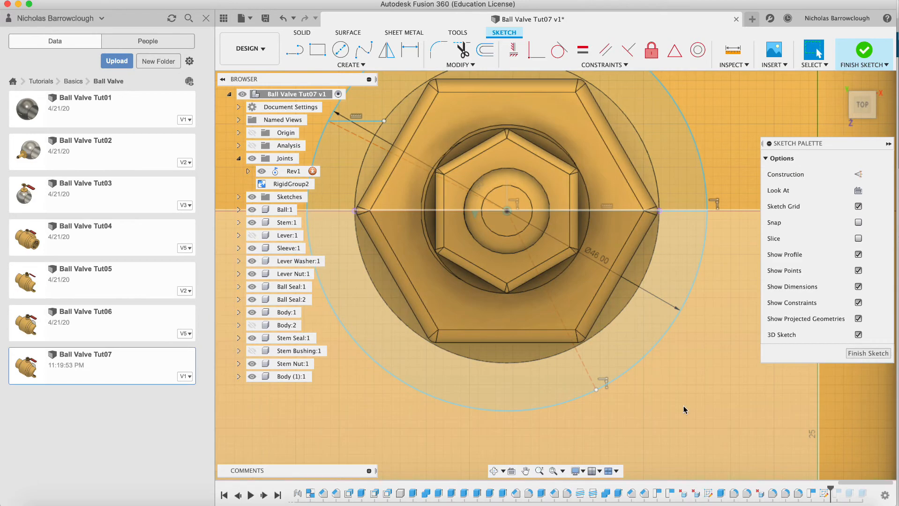
scroll(685, 411, up, 3)
scroll(686, 411, left, 4)
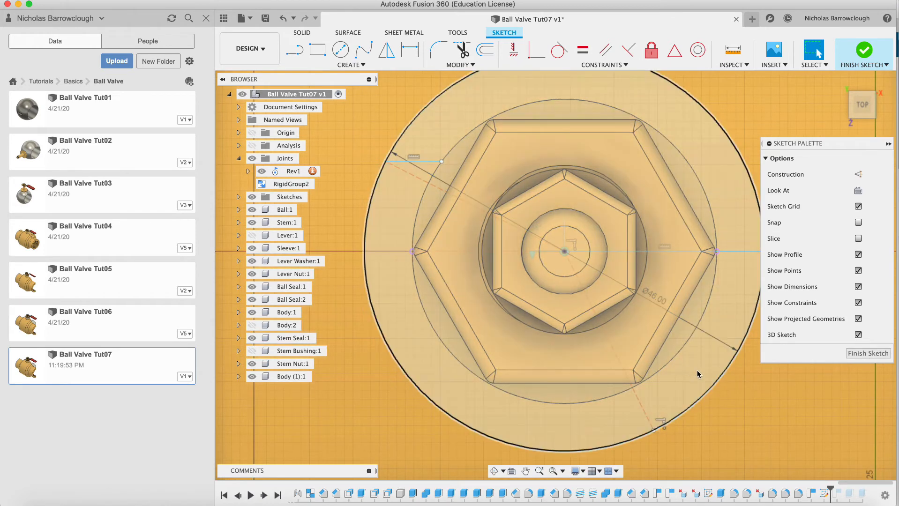
key(super+z)
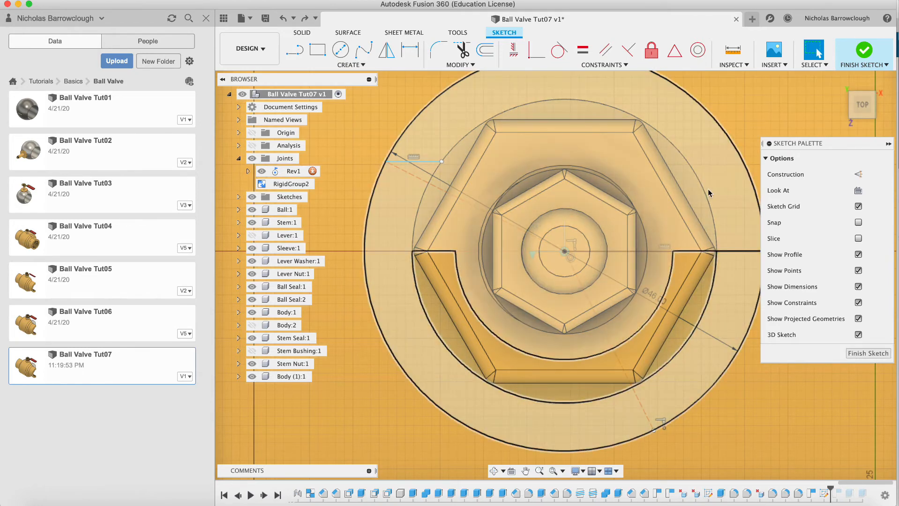
Draw a 34 mm diameter circle centred on the stem axis
click(341, 49)
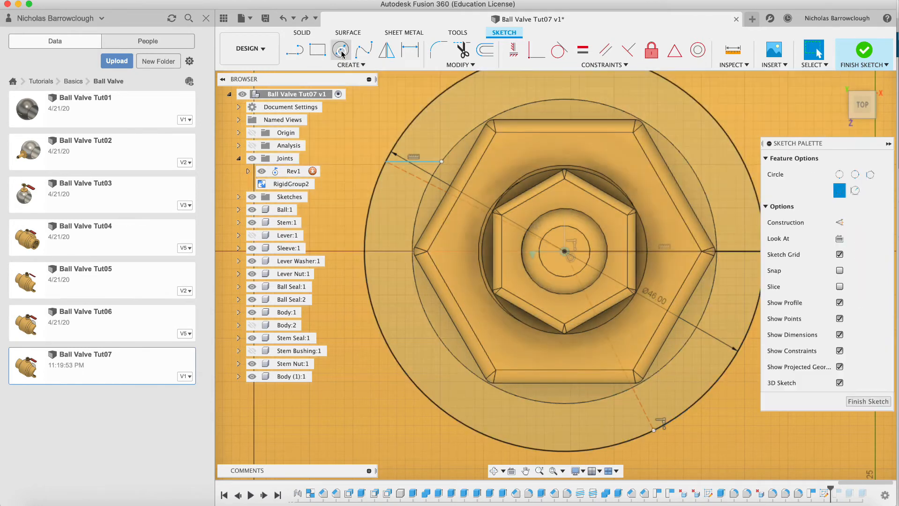
click(564, 253)
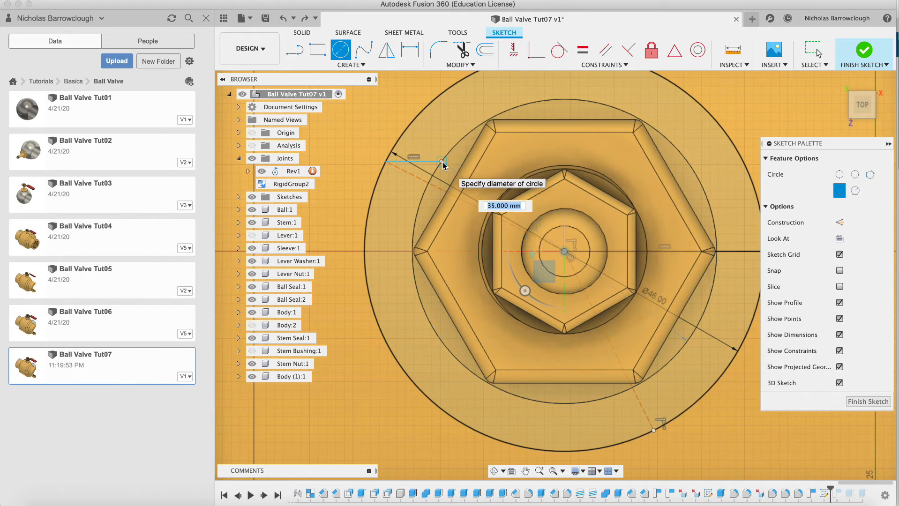
key(Tab)
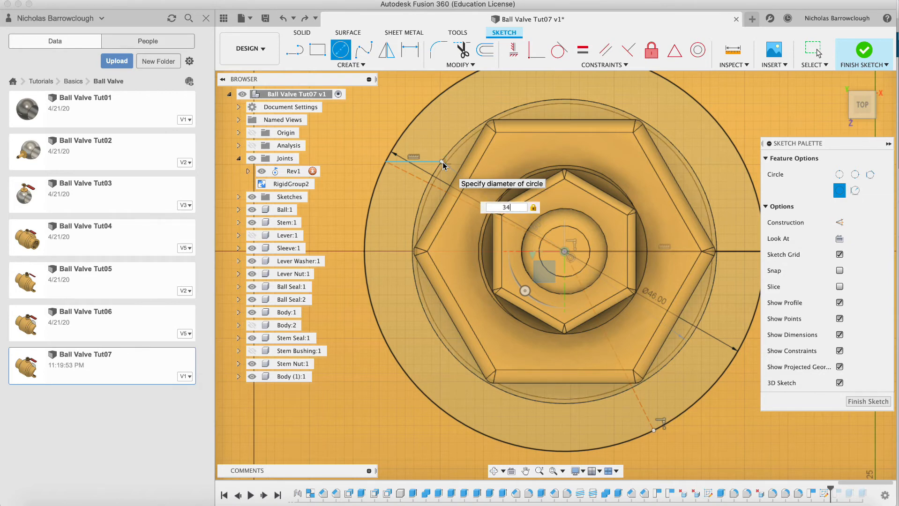
key(Return)
key(Escape)
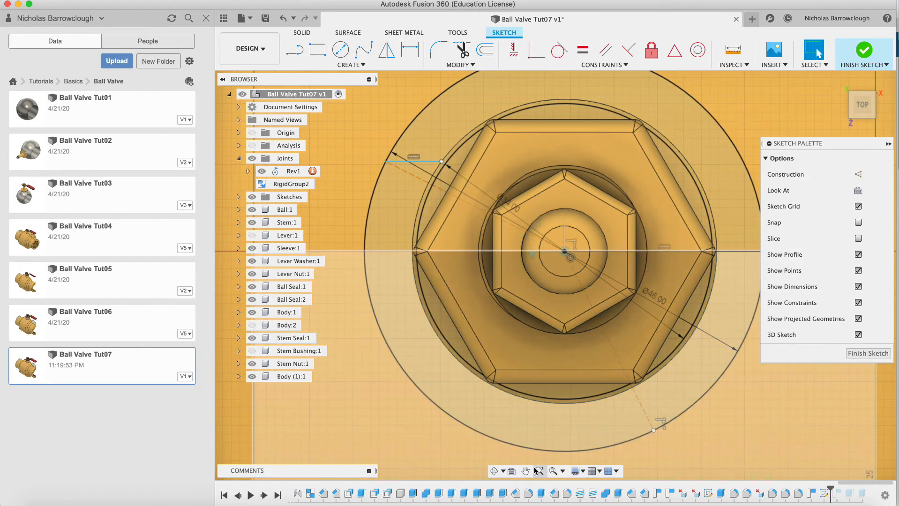
Move the inner endpoint of the short horizontal stop line onto the 34 mm circle and finish the sketch
click(538, 471)
drag(458, 127, 458, 164)
scroll(459, 164, up, 5)
scroll(459, 165, left, 5)
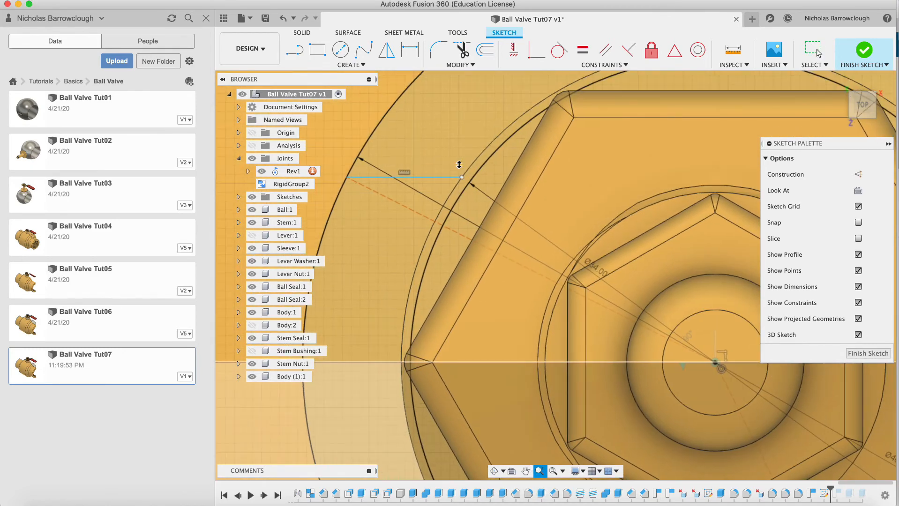
scroll(459, 164, up, 3)
scroll(516, 194, up, 5)
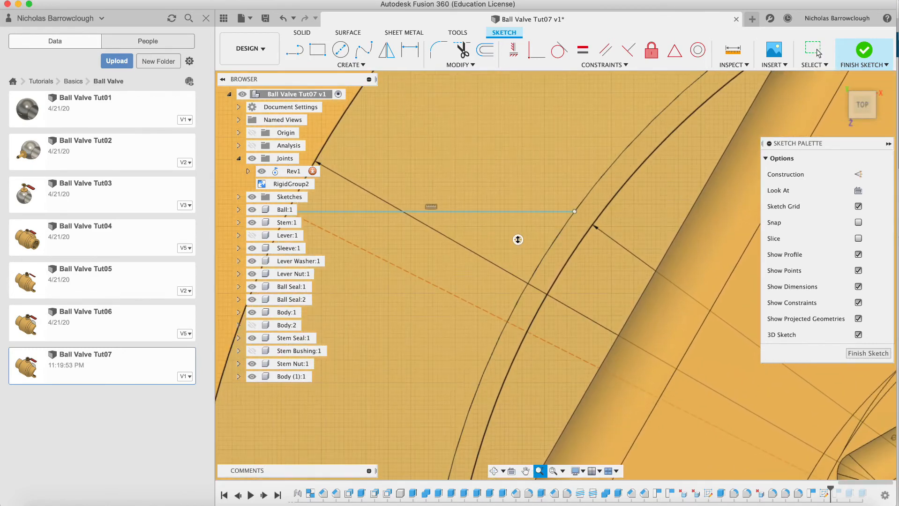
key(Escape)
drag(579, 202, 598, 207)
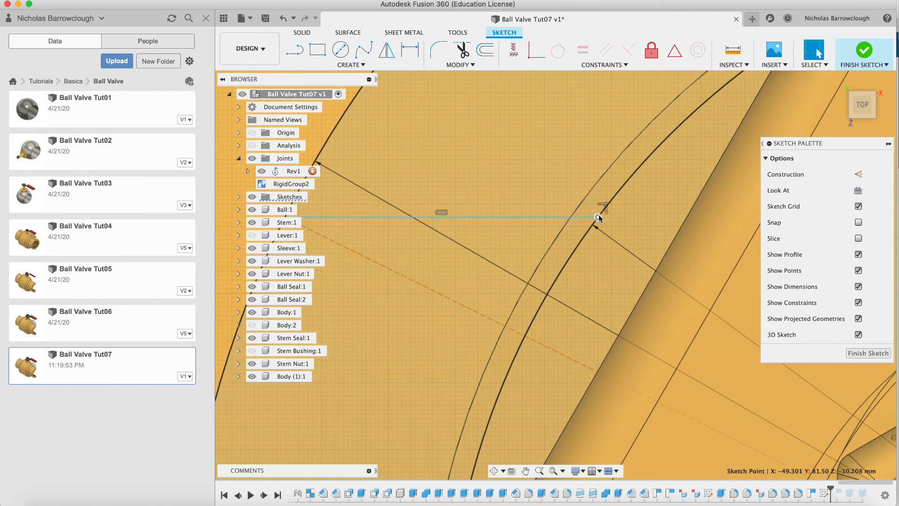
click(860, 354)
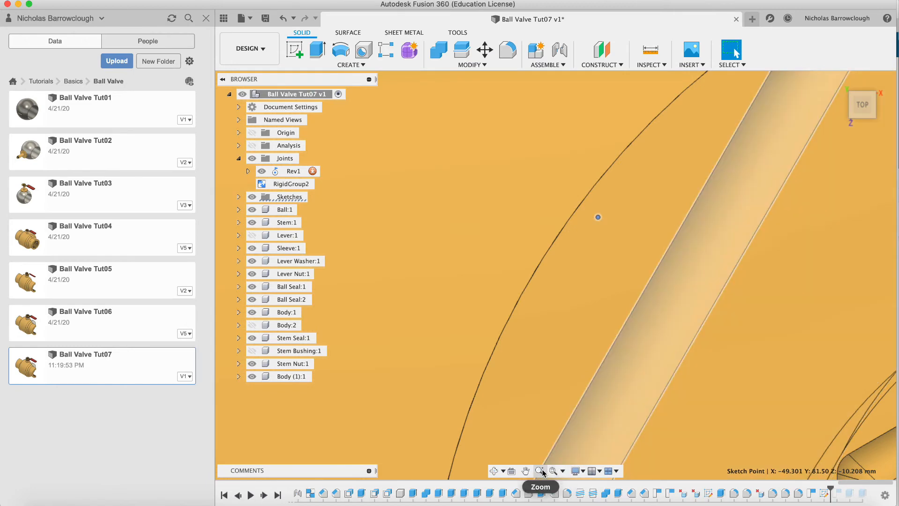
Roll the design history forward from Sketch28 to the end of the timeline
click(541, 471)
drag(628, 298, 808, 334)
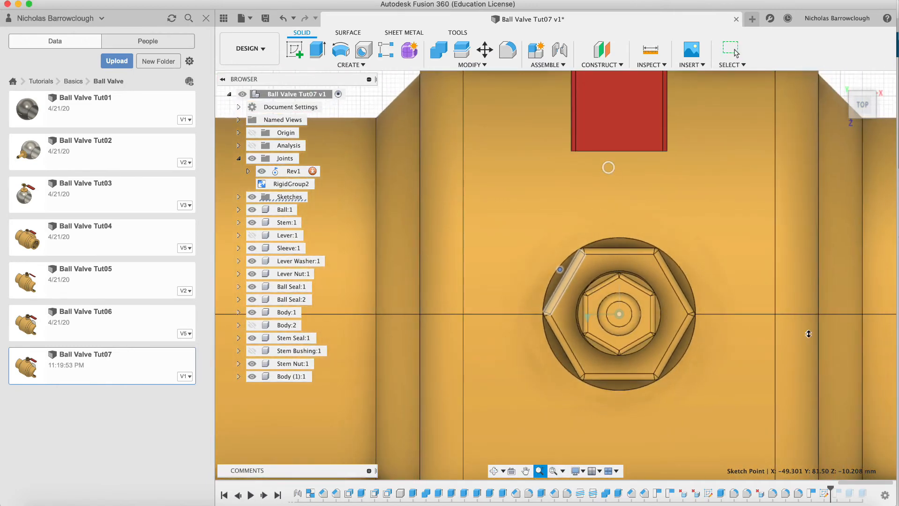
key(Escape)
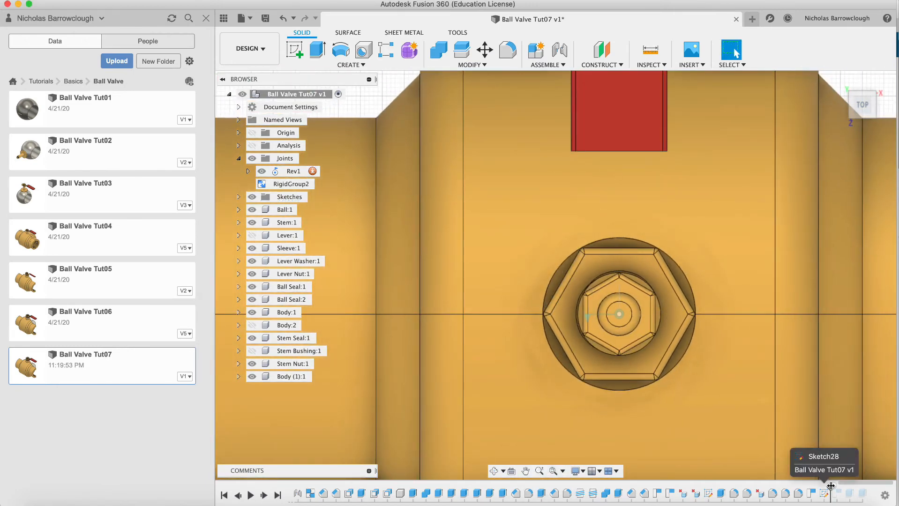
drag(831, 487, 876, 487)
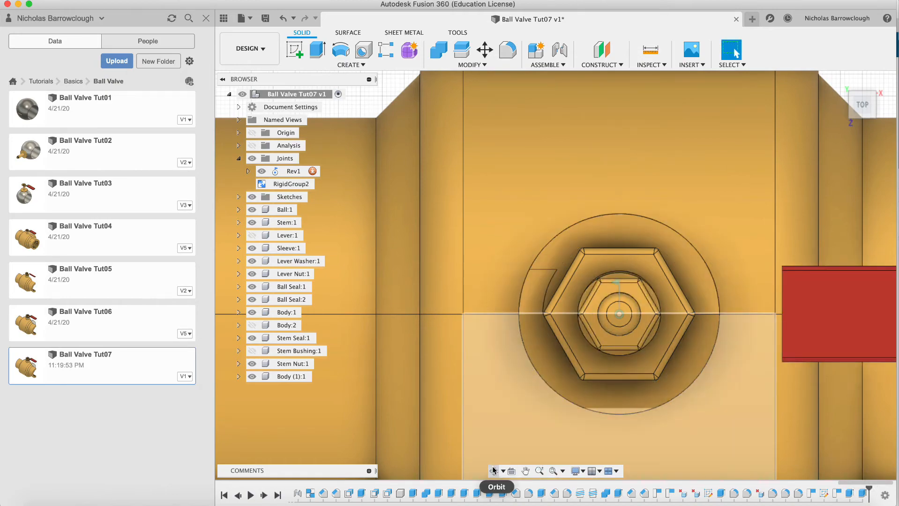
Delete the extrude feature that fills the full cylinder around the valve neck
click(495, 471)
drag(592, 291, 550, 249)
shift+middle_drag(550, 249, 558, 257)
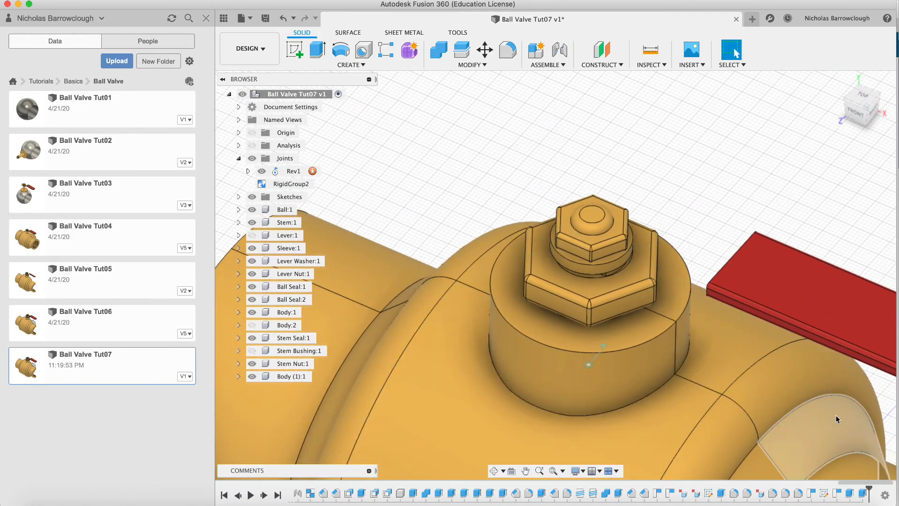
right_click(852, 498)
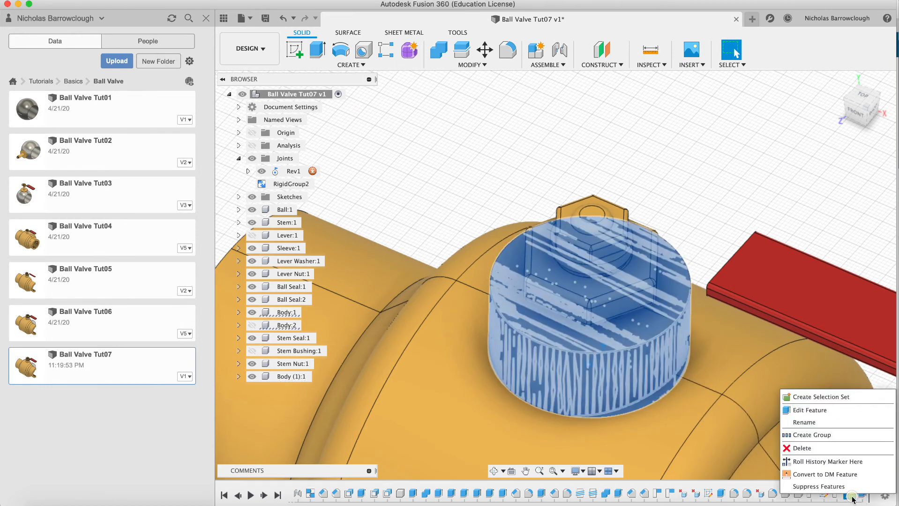
click(831, 450)
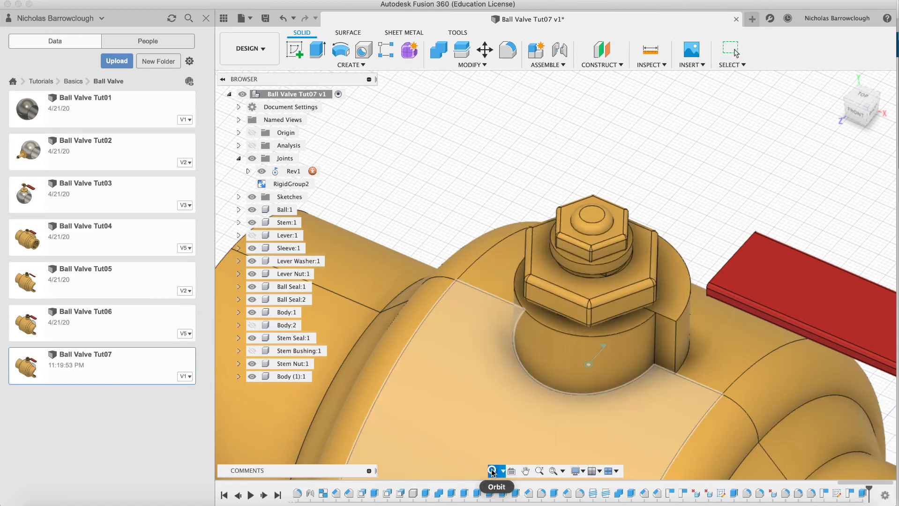
Show the Lever component and check its bent tab against the stop from above and from the side
click(492, 472)
drag(586, 266, 634, 311)
key(Escape)
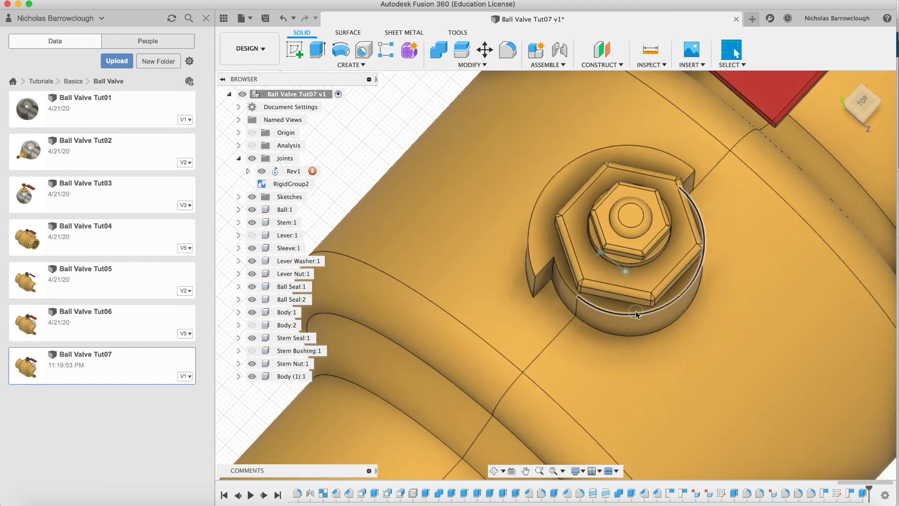
click(253, 235)
click(495, 471)
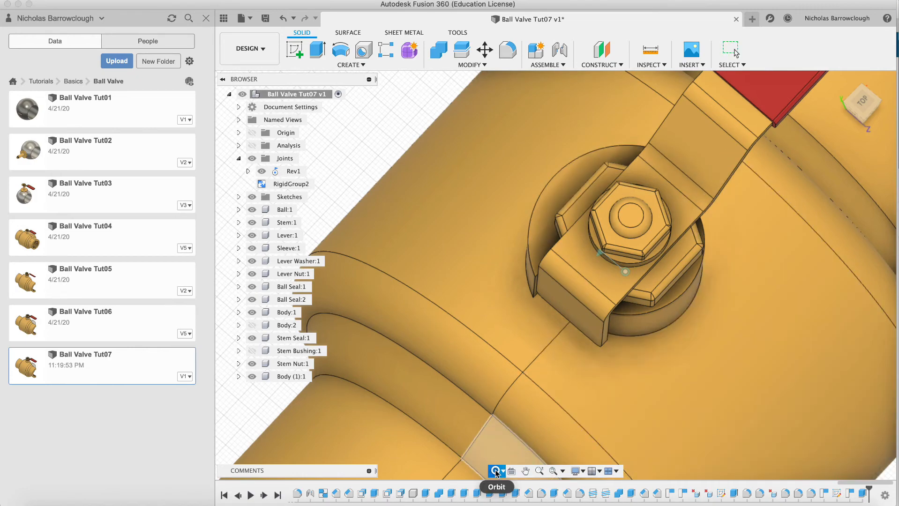
drag(648, 249, 590, 227)
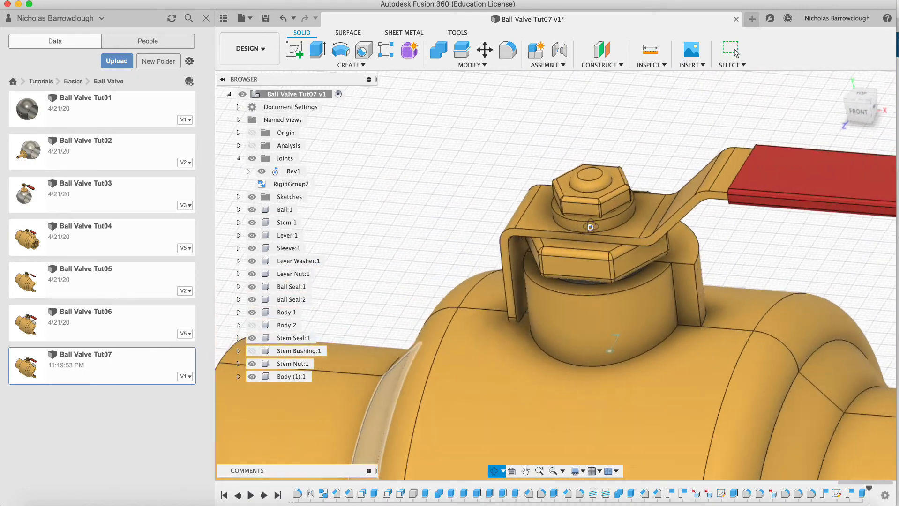
click(736, 53)
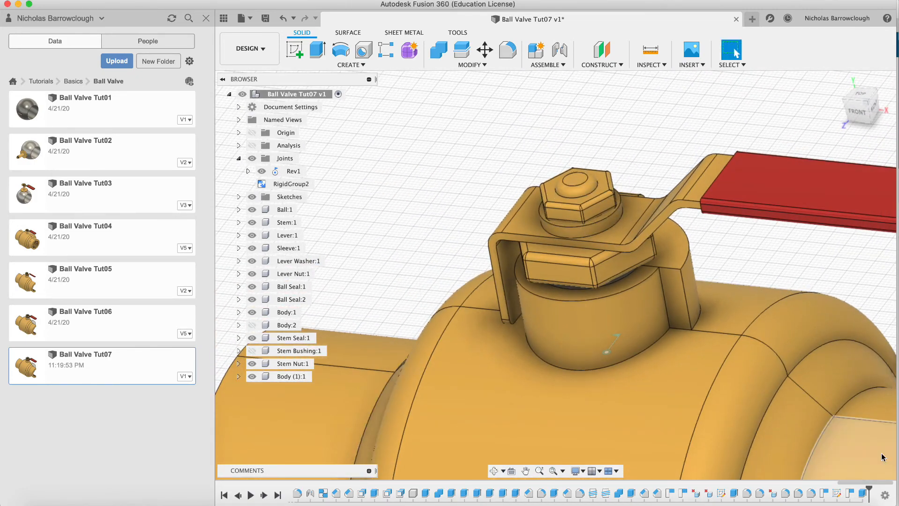
Roll the design history back to just after Sketch28 and reopen that sketch for editing
drag(870, 488, 839, 492)
right_click(838, 496)
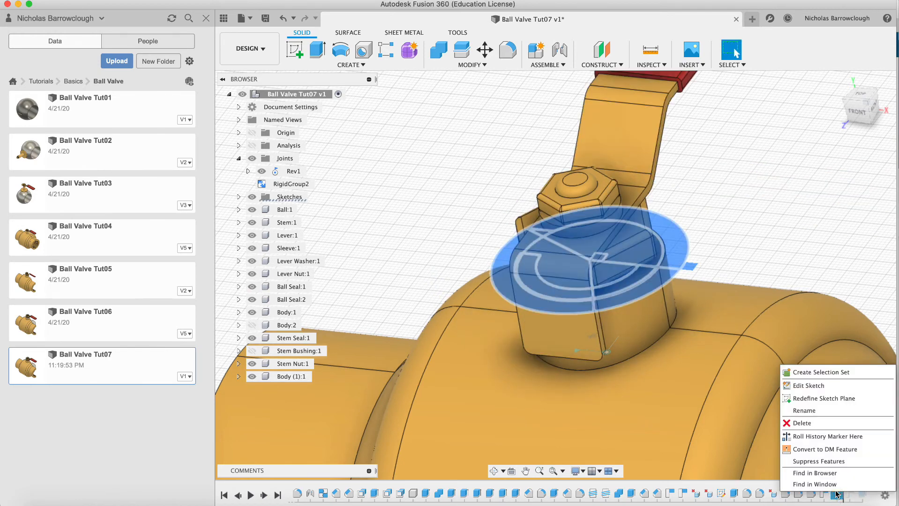
click(808, 385)
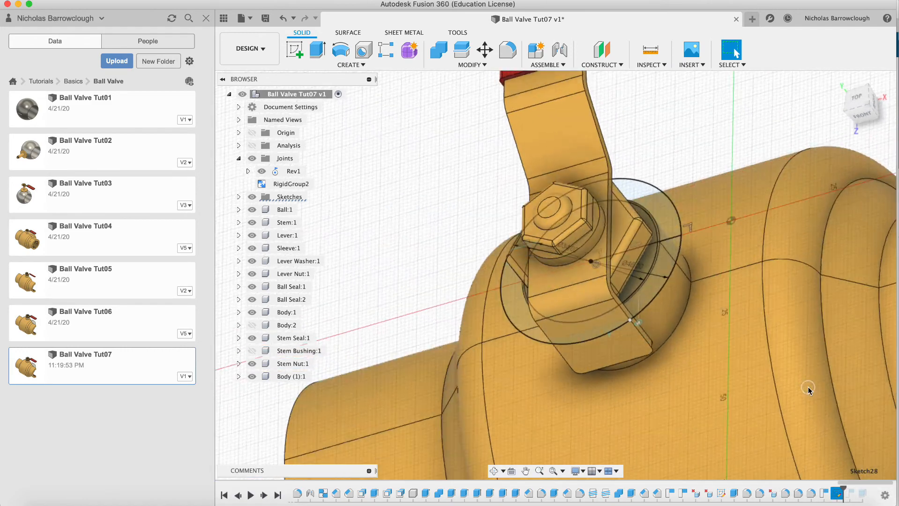
click(539, 471)
mouse_move(537, 263)
mouse_down()
mouse_move(645, 327)
mouse_move(677, 310)
mouse_move(675, 335)
mouse_up()
Draw a vertical line about 7 mm long from the 46 mm circle to the inner circle beside the lever tab, and finish the sketch
click(341, 50)
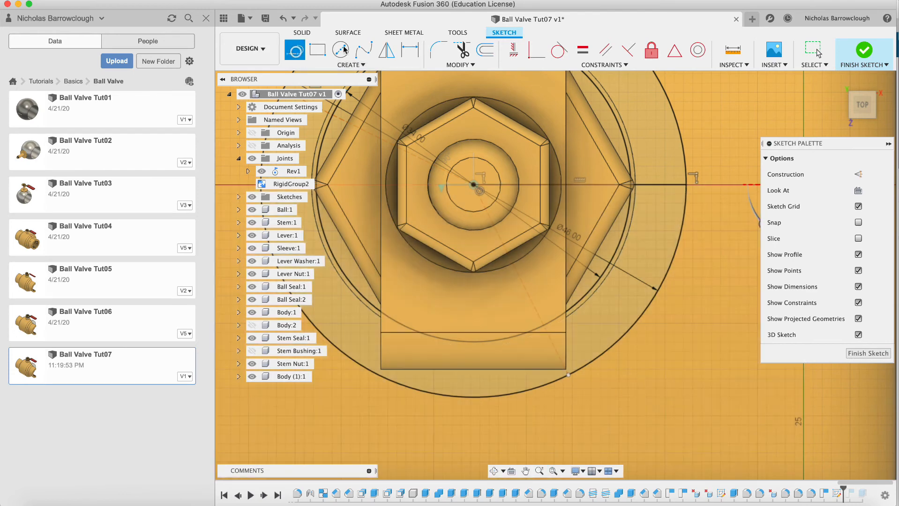
click(568, 375)
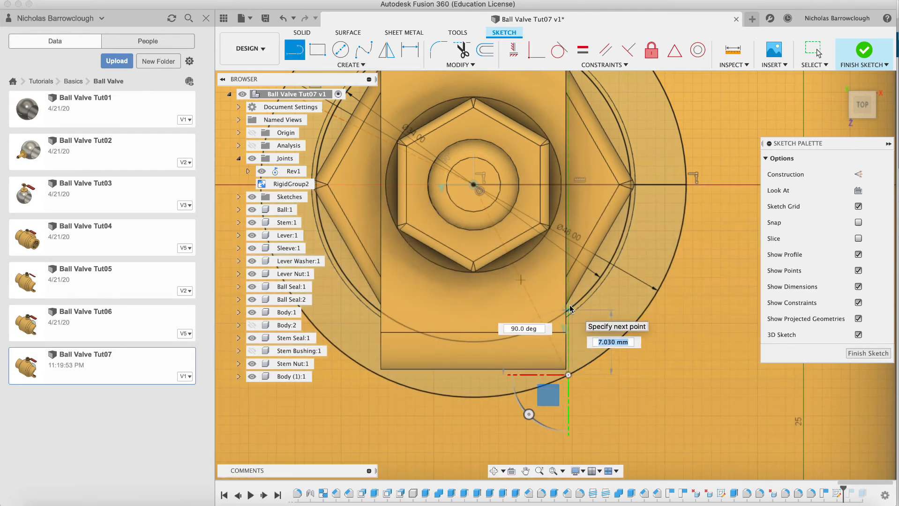
click(571, 308)
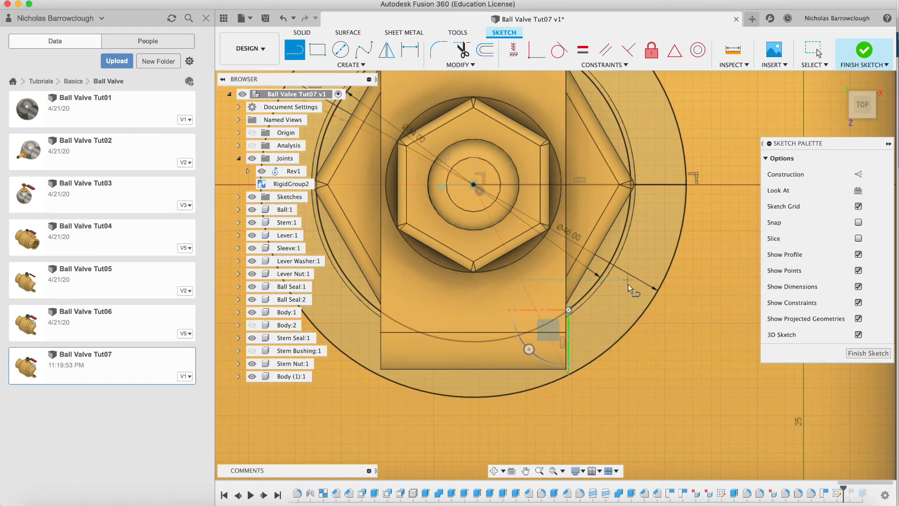
key(Escape)
click(865, 354)
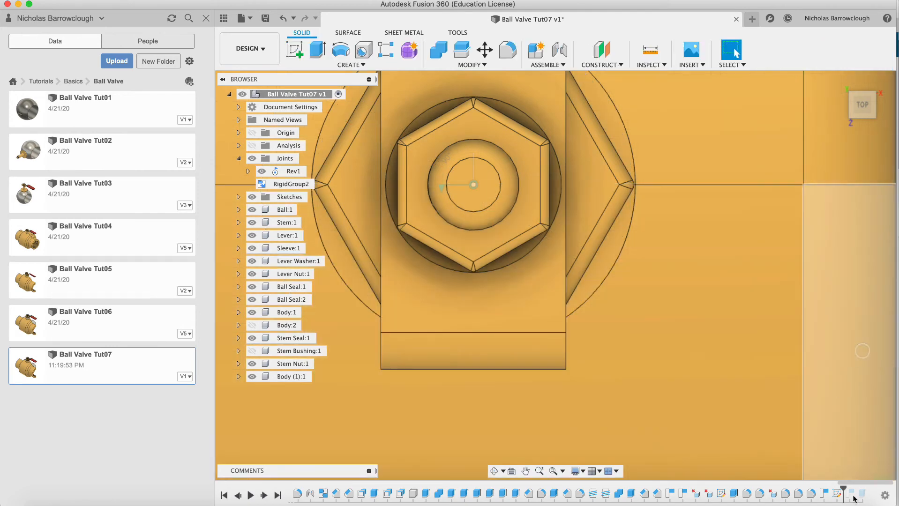
Roll the design history forward to include all features again and bring the neck and stop into view
drag(843, 488, 858, 487)
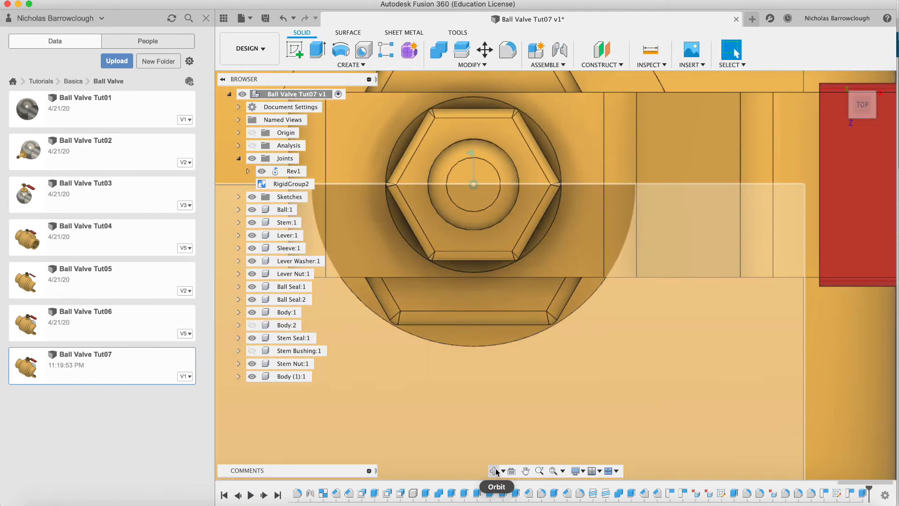
click(494, 471)
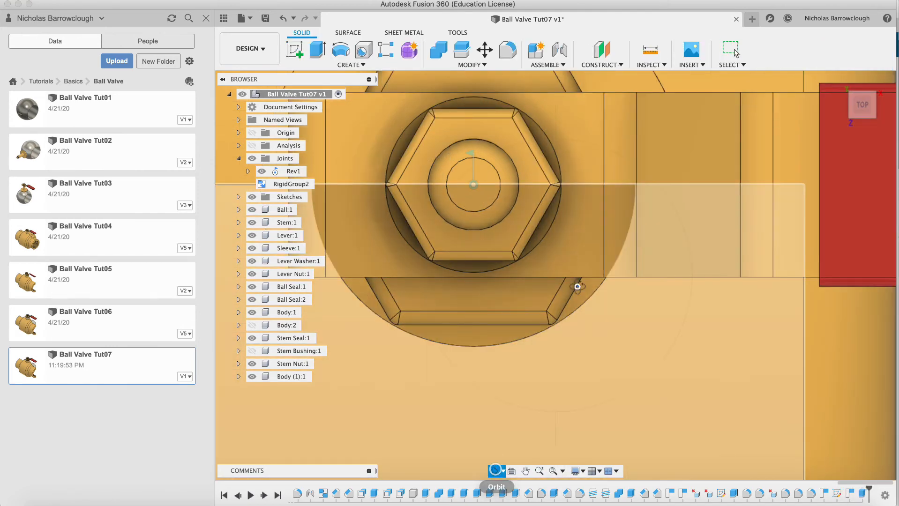
drag(577, 283, 559, 220)
key(Escape)
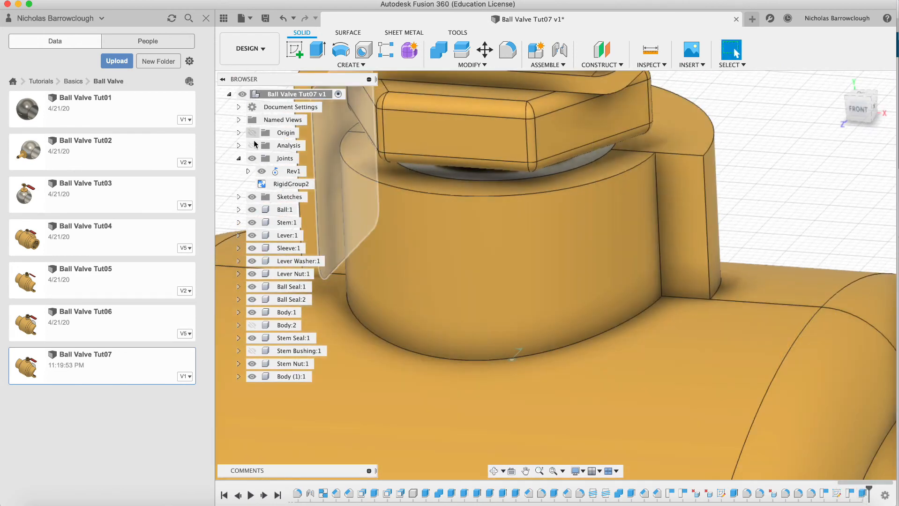
Show Sketch28 in the model from the assembly's list of sketches
click(239, 198)
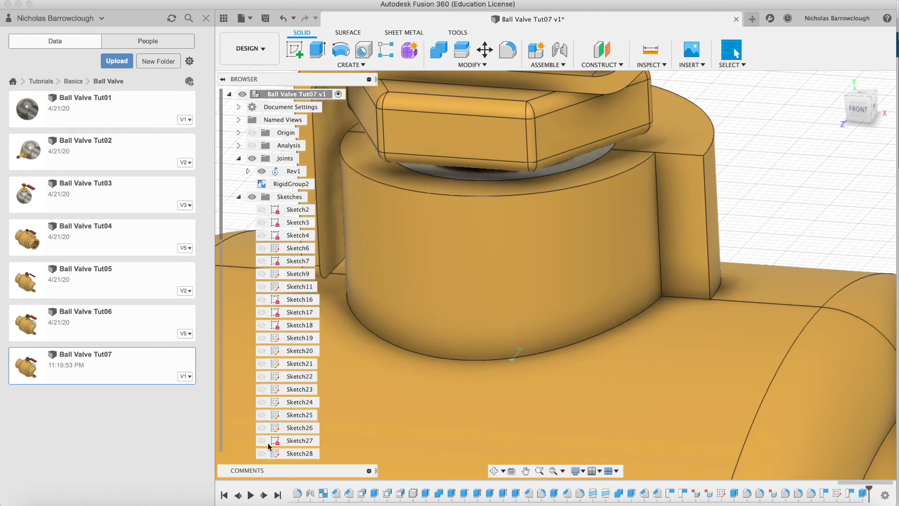
scroll(269, 447, down, 5)
click(263, 325)
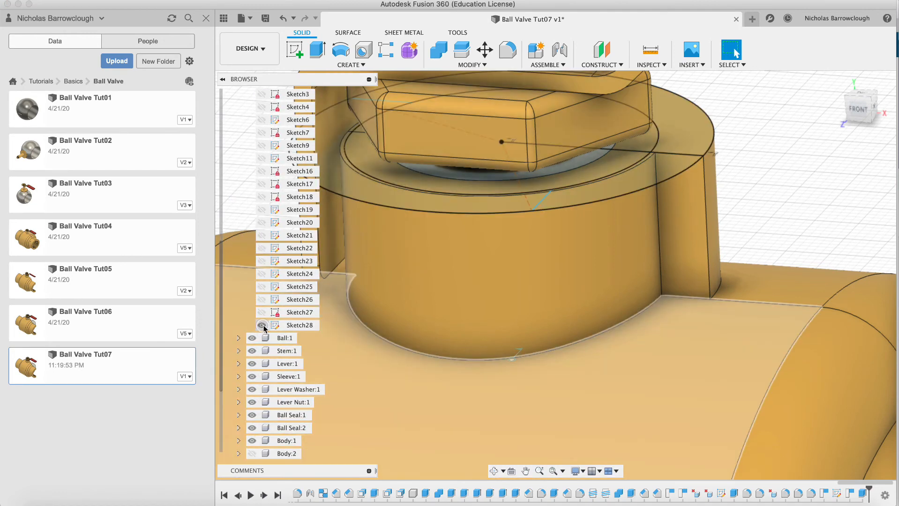
Extrude the two Sketch28 profiles beside the valve neck by -20.715 mm down into the body, using the Join operation
click(318, 50)
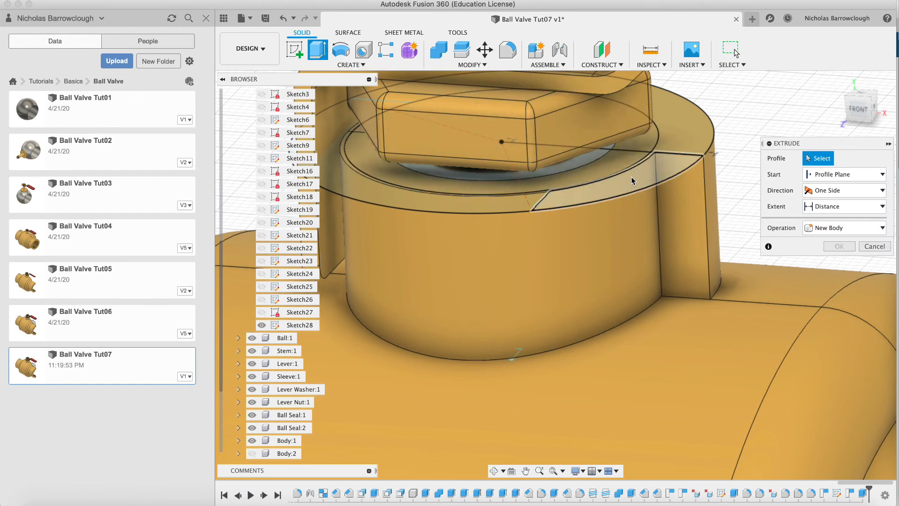
click(494, 471)
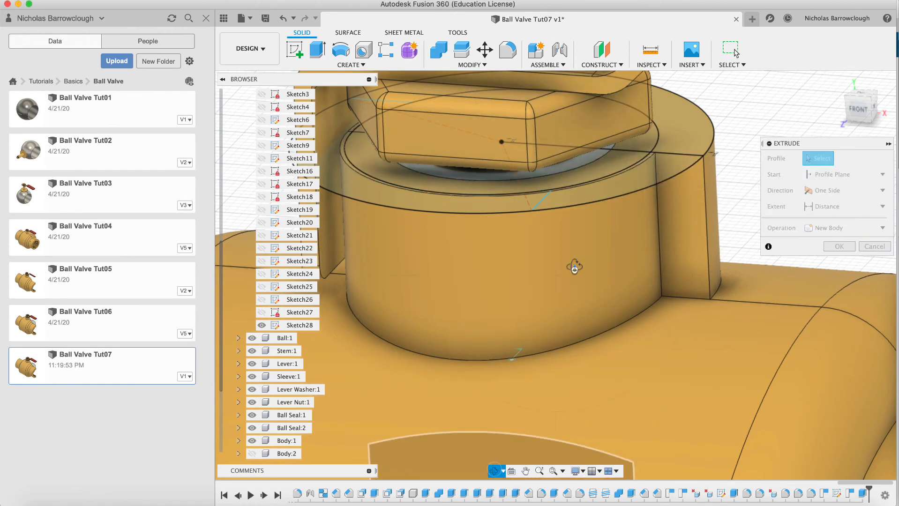
drag(574, 267, 576, 291)
key(Escape)
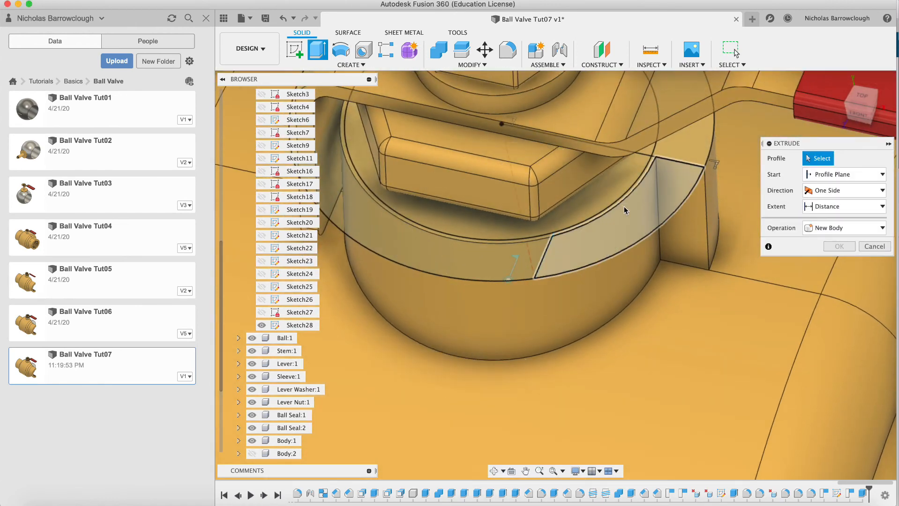
click(648, 164)
click(650, 202)
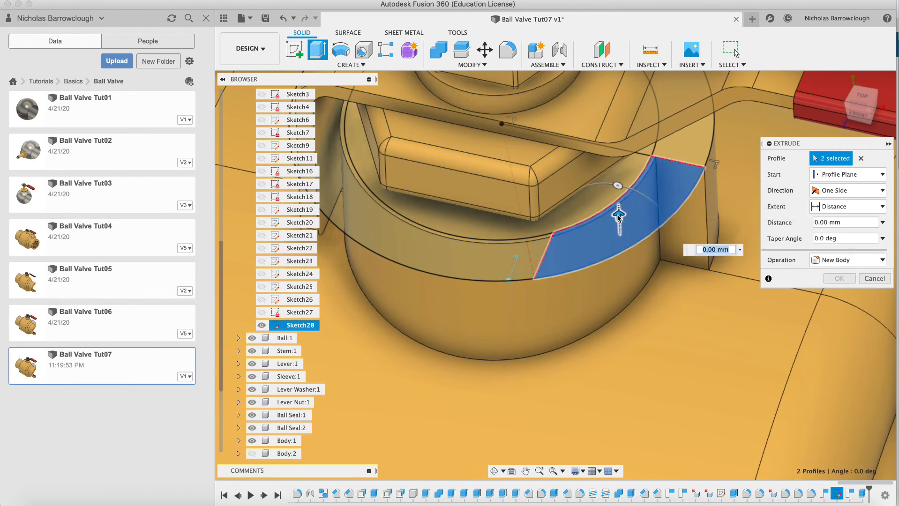
drag(620, 213, 626, 360)
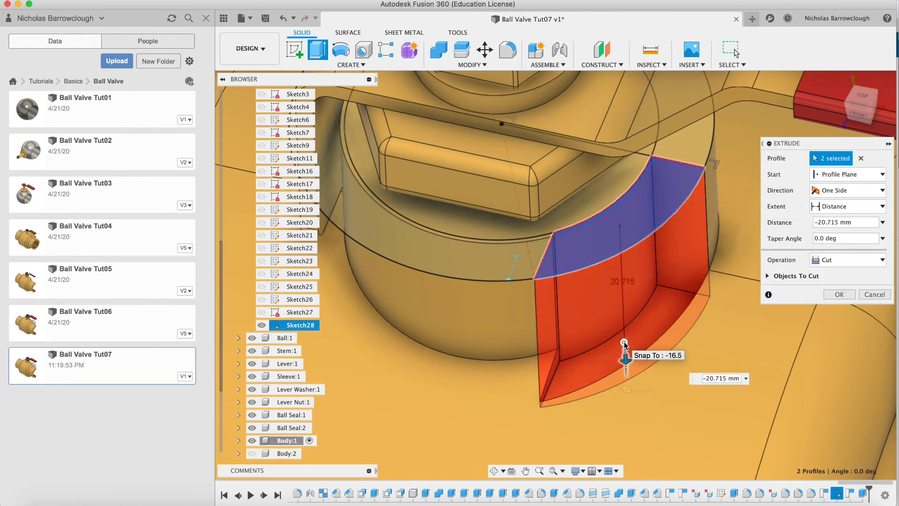
click(830, 261)
click(828, 274)
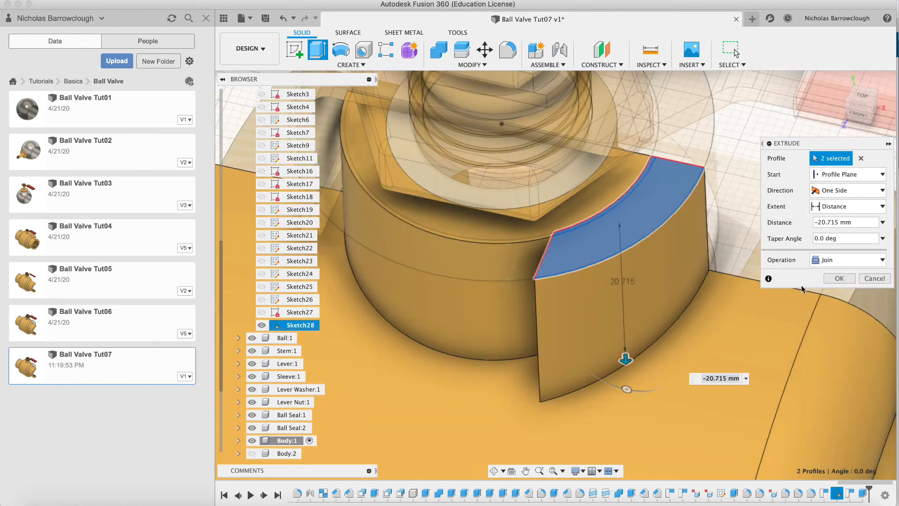
click(840, 278)
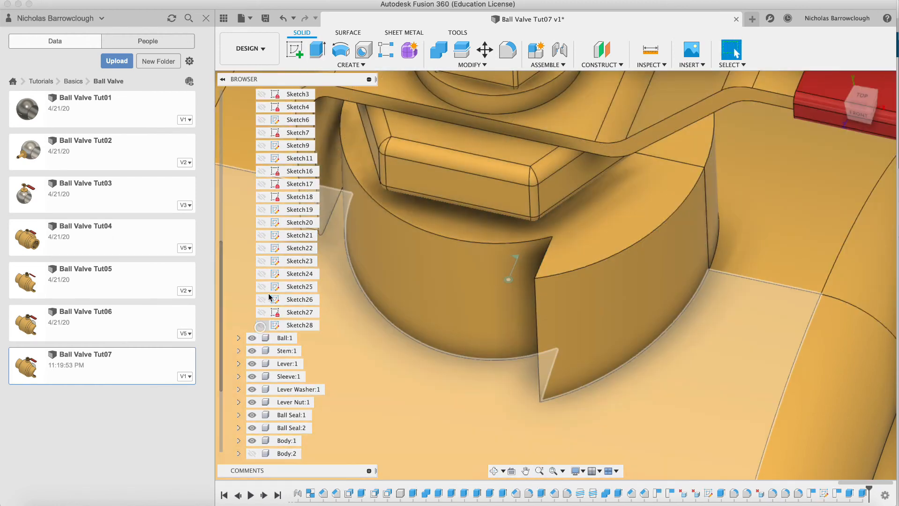
Collapse the assembly's list of sketches in the browser
scroll(277, 250, up, 3)
scroll(256, 203, up, 2)
click(239, 197)
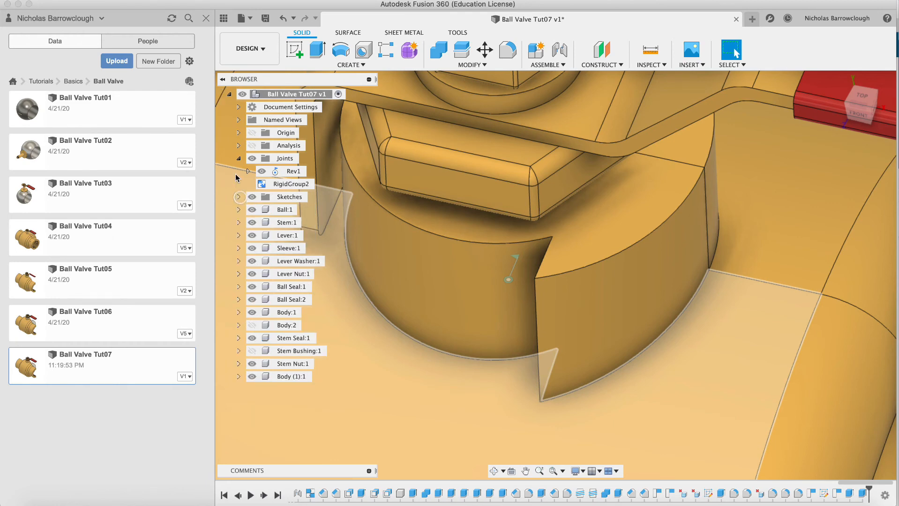
Drive the Rev1 joint to a rotation of 37.2 degrees, turning the lever partway between the stops
click(539, 471)
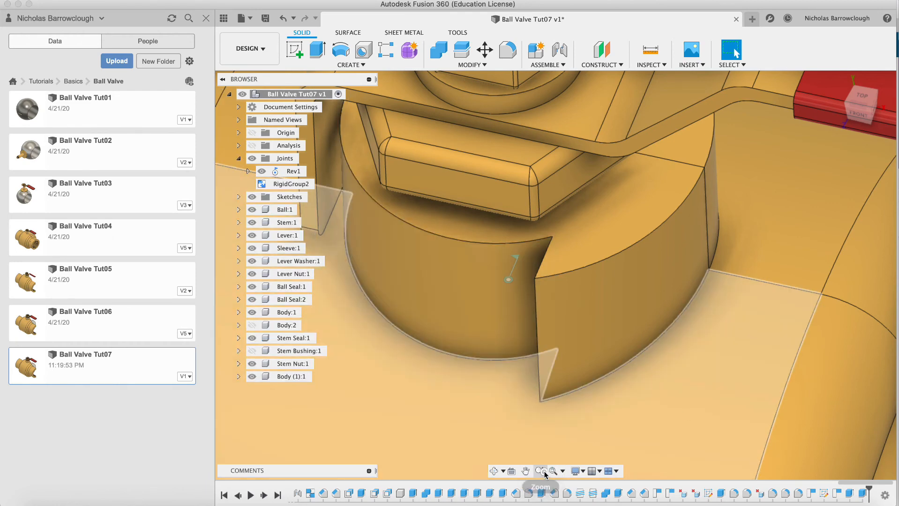
drag(598, 337, 597, 254)
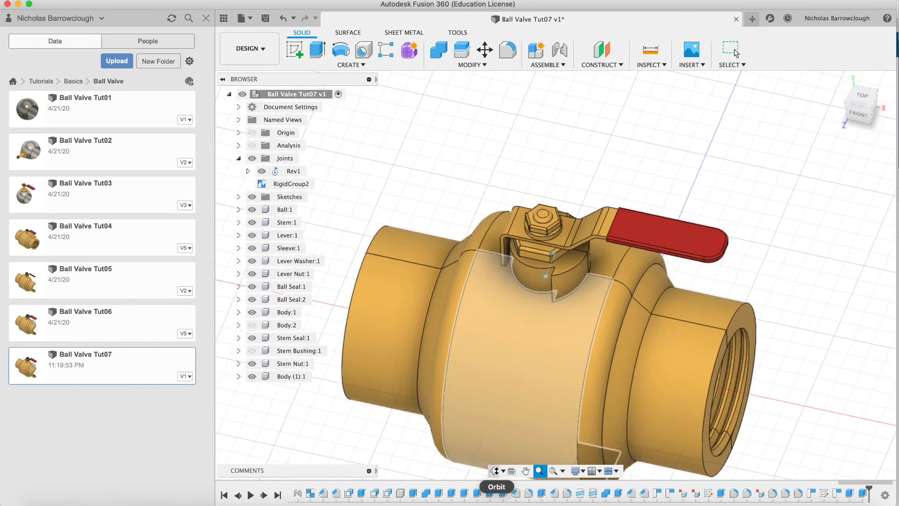
click(494, 472)
drag(546, 233, 665, 309)
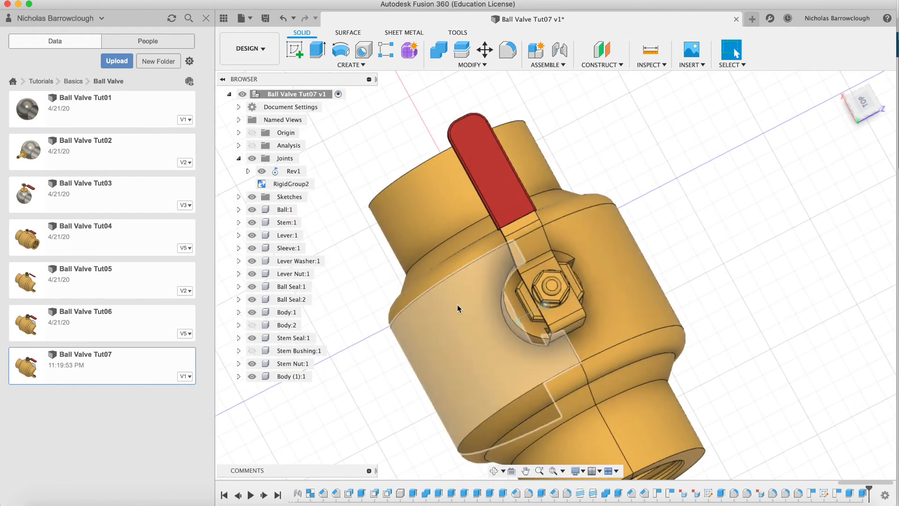
right_click(277, 173)
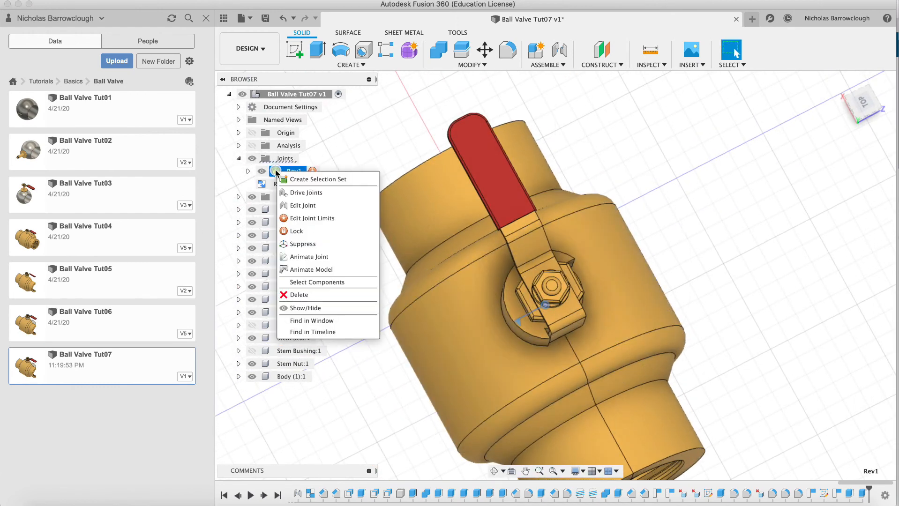
click(294, 192)
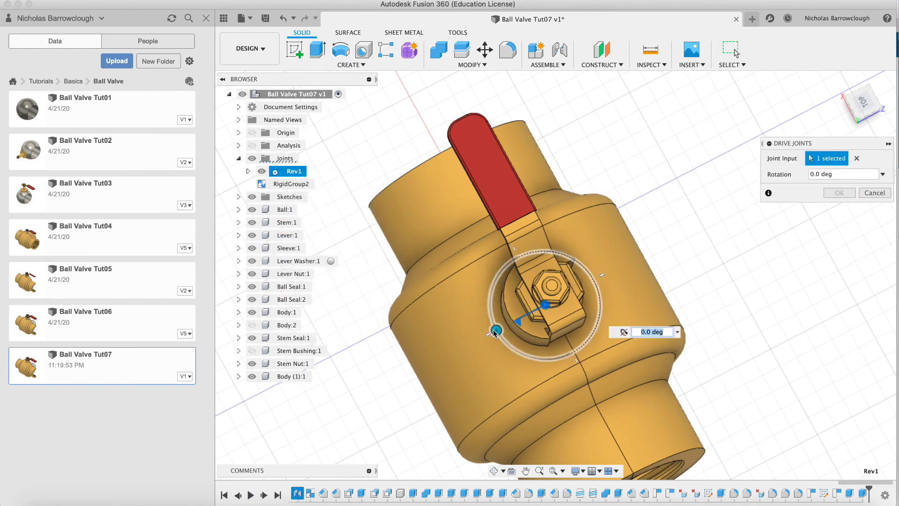
drag(495, 330, 533, 333)
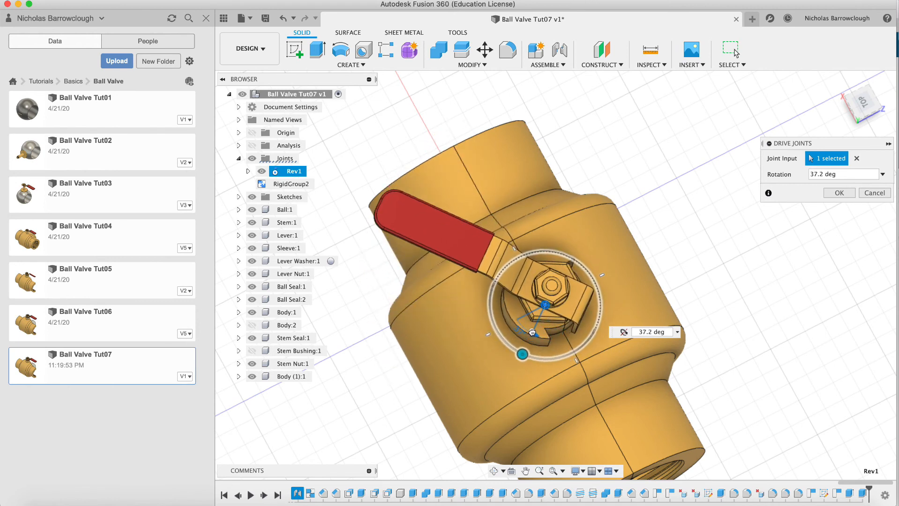
Examine the partly turned lever, its tab and the ball opening from the left side and from above
click(495, 470)
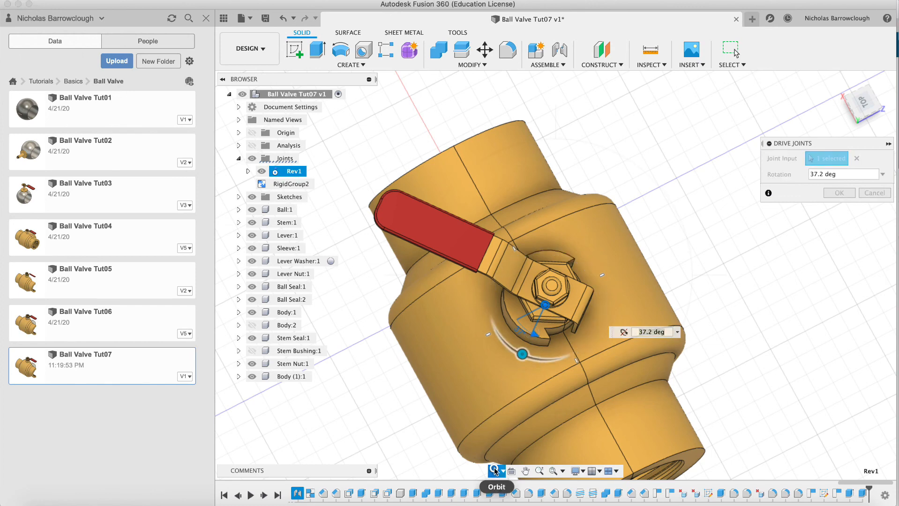
drag(633, 308, 608, 244)
click(864, 106)
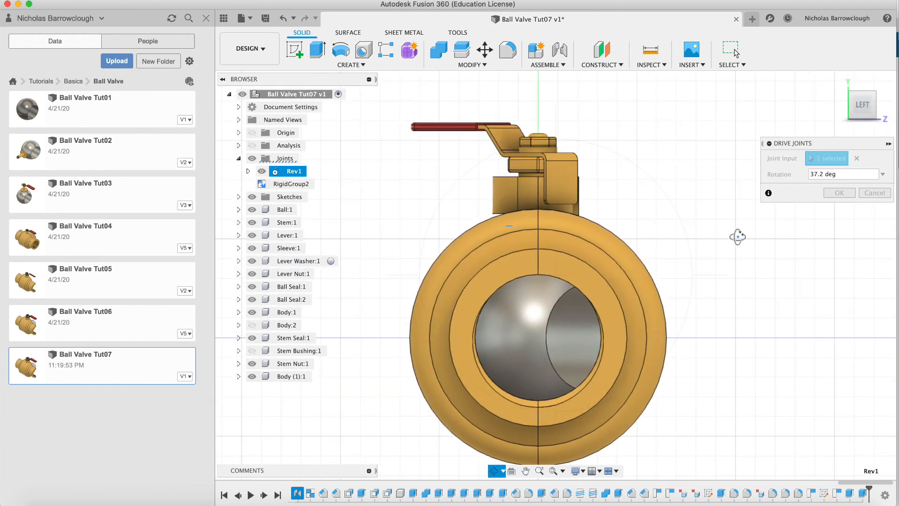
key(Escape)
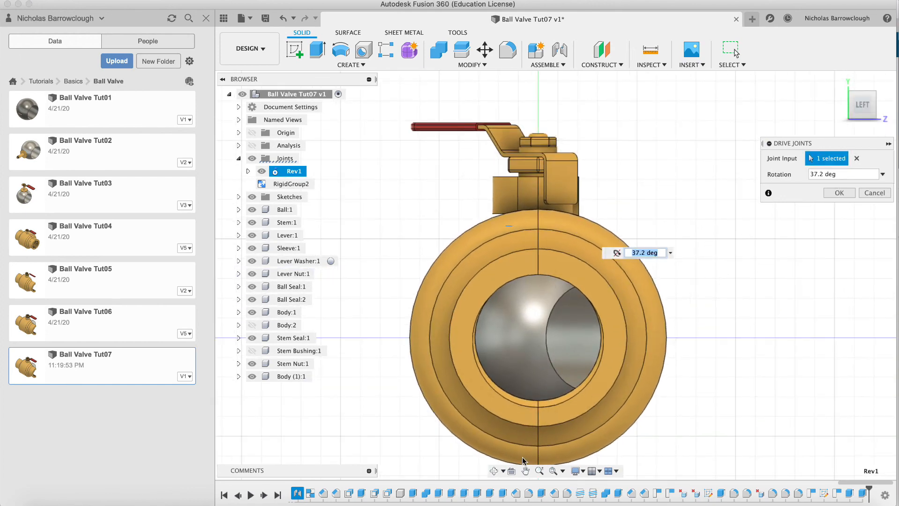
click(495, 472)
drag(571, 258, 493, 330)
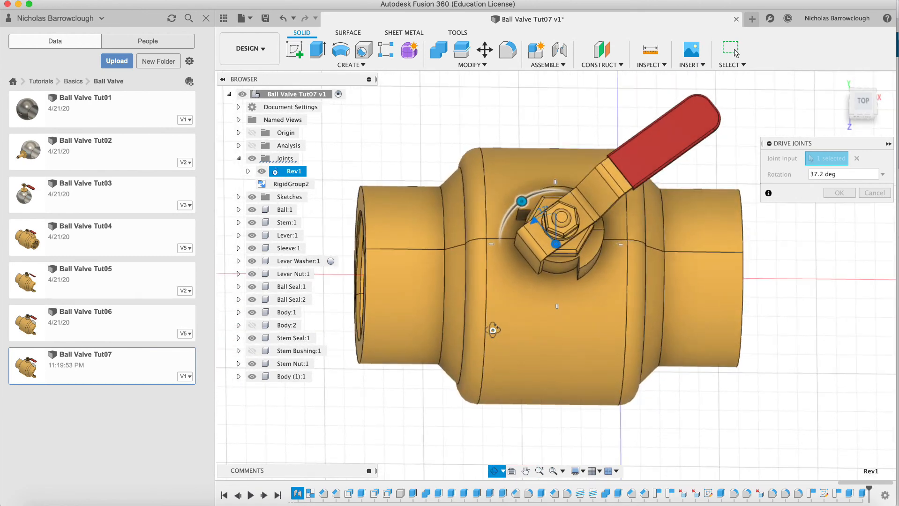
key(Escape)
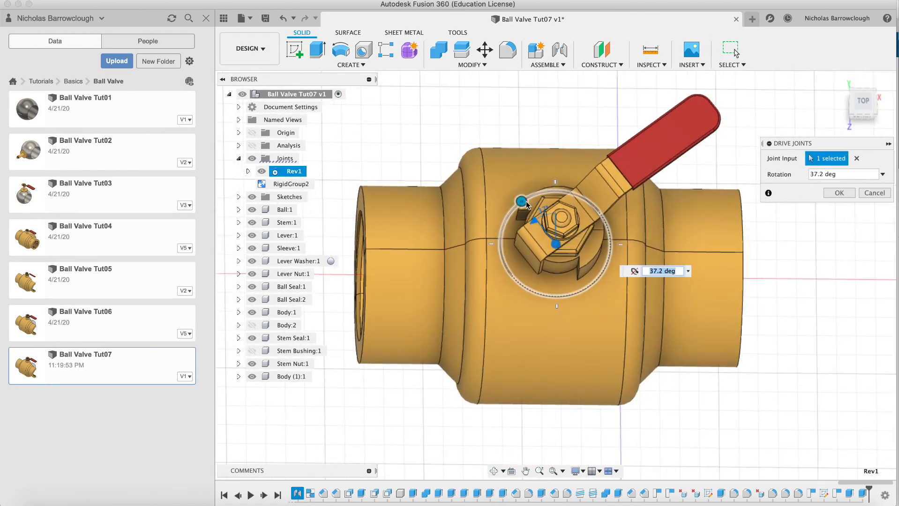
Drive the Rev1 joint to a rotation of 90 degrees, turning the lever tab around the neck to the stop
drag(523, 201, 560, 172)
drag(501, 243, 554, 198)
drag(555, 198, 627, 229)
click(495, 473)
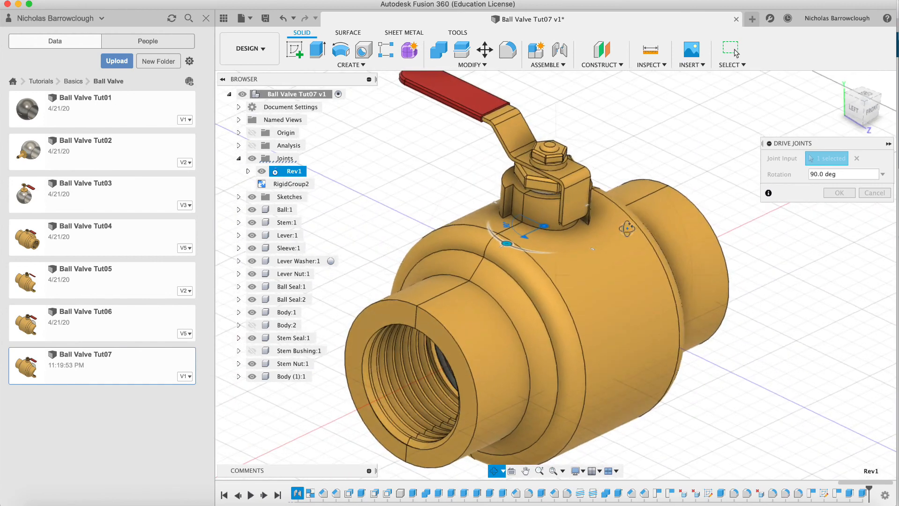
scroll(628, 229, down, 3)
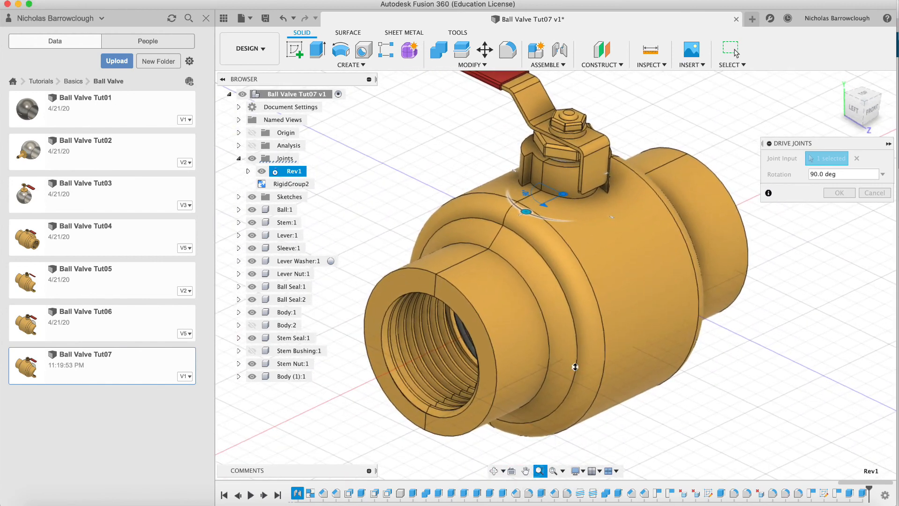
drag(575, 367, 574, 330)
scroll(609, 260, up, 3)
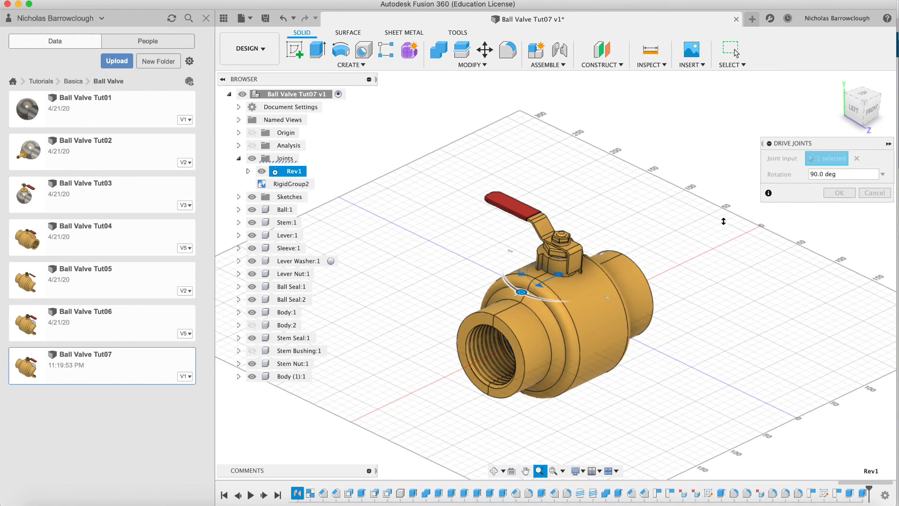
click(588, 0)
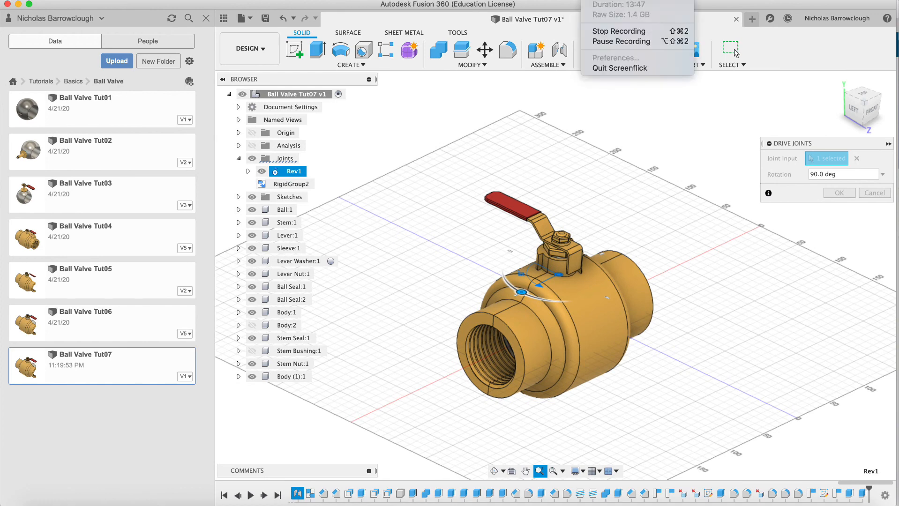